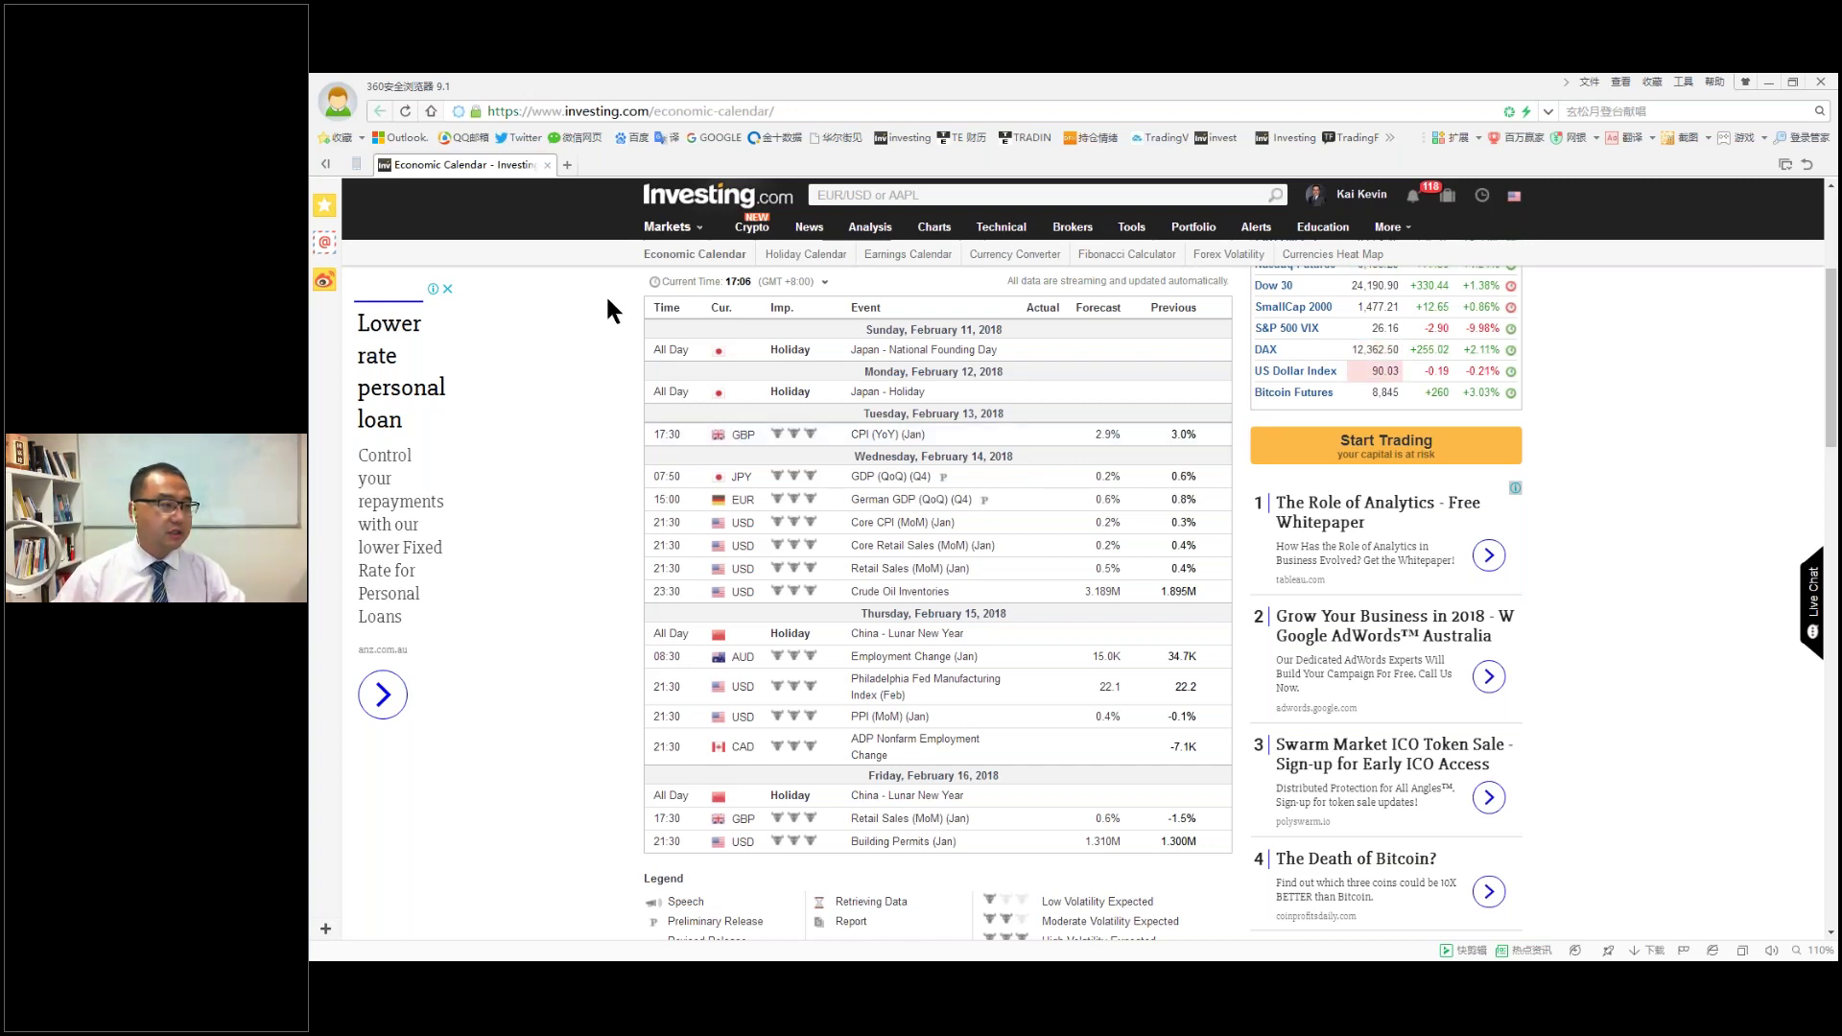
Close the ad beside the calendar and capture the February 11–16 economic calendar table, including the strip beside it, for annotation.
{"action": "key", "text": "ctrl+Print"}
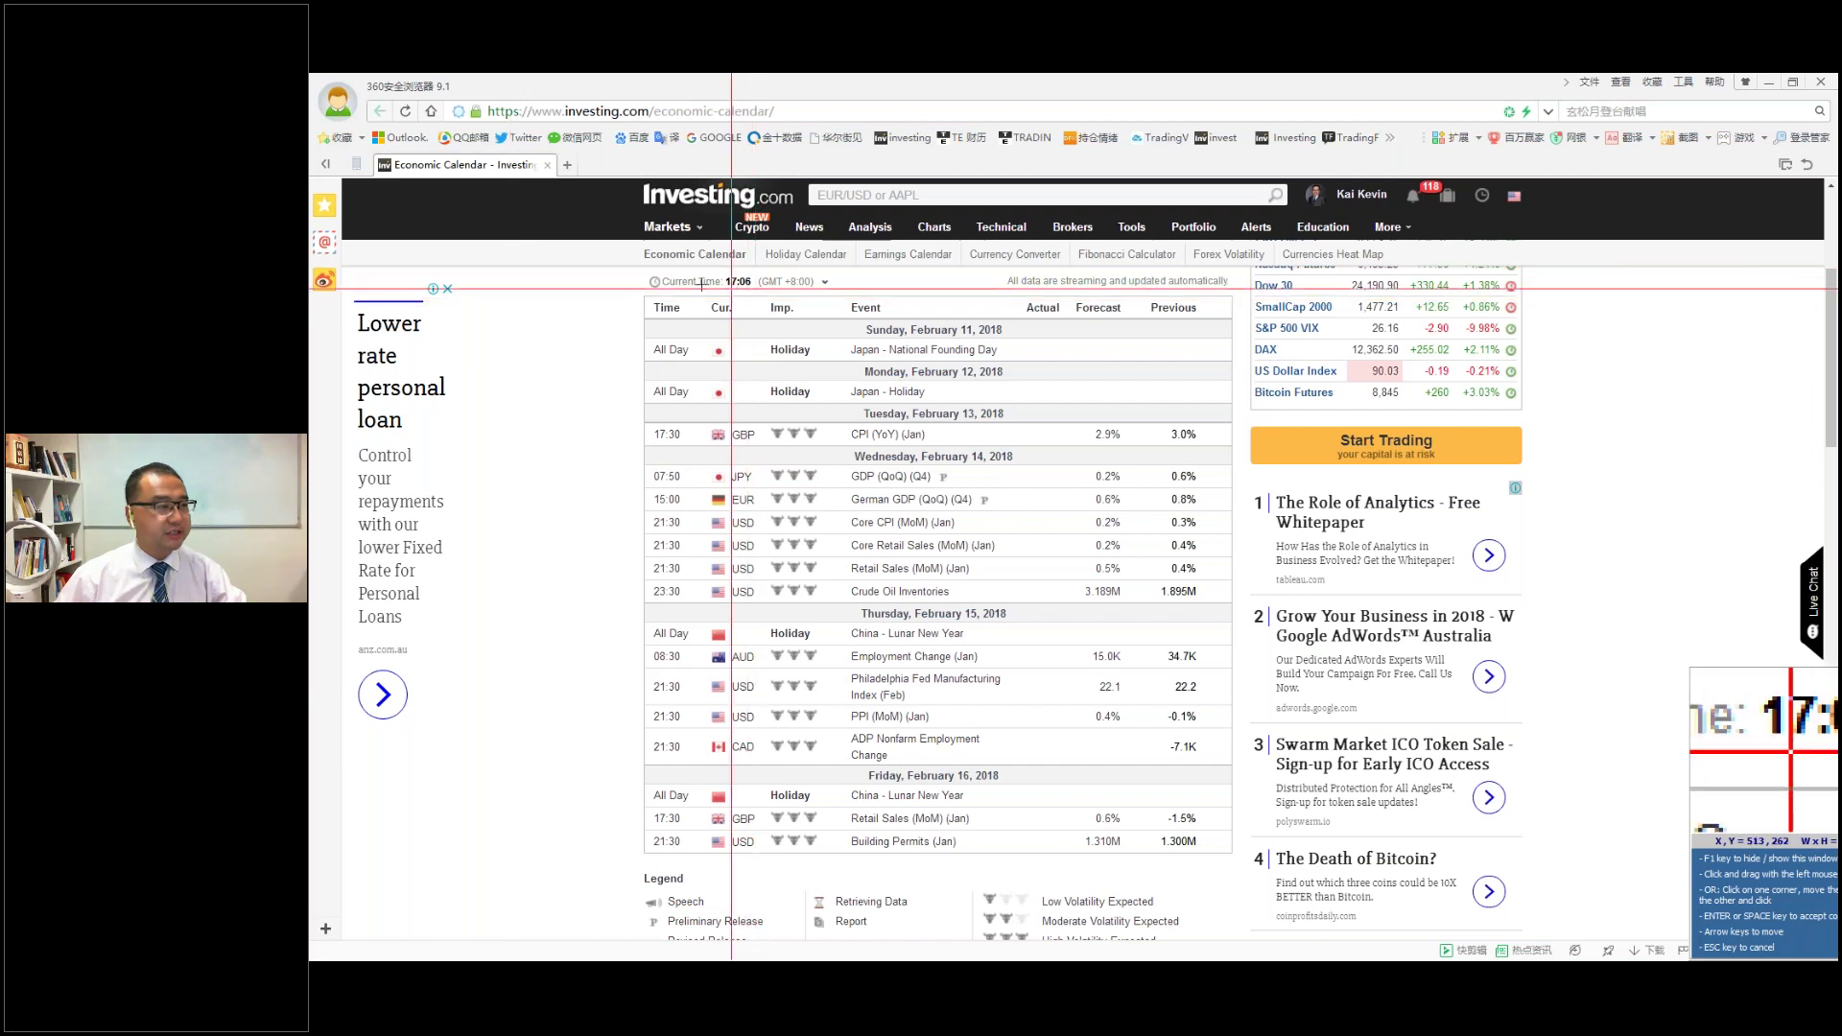
{"action": "key", "text": "Escape"}
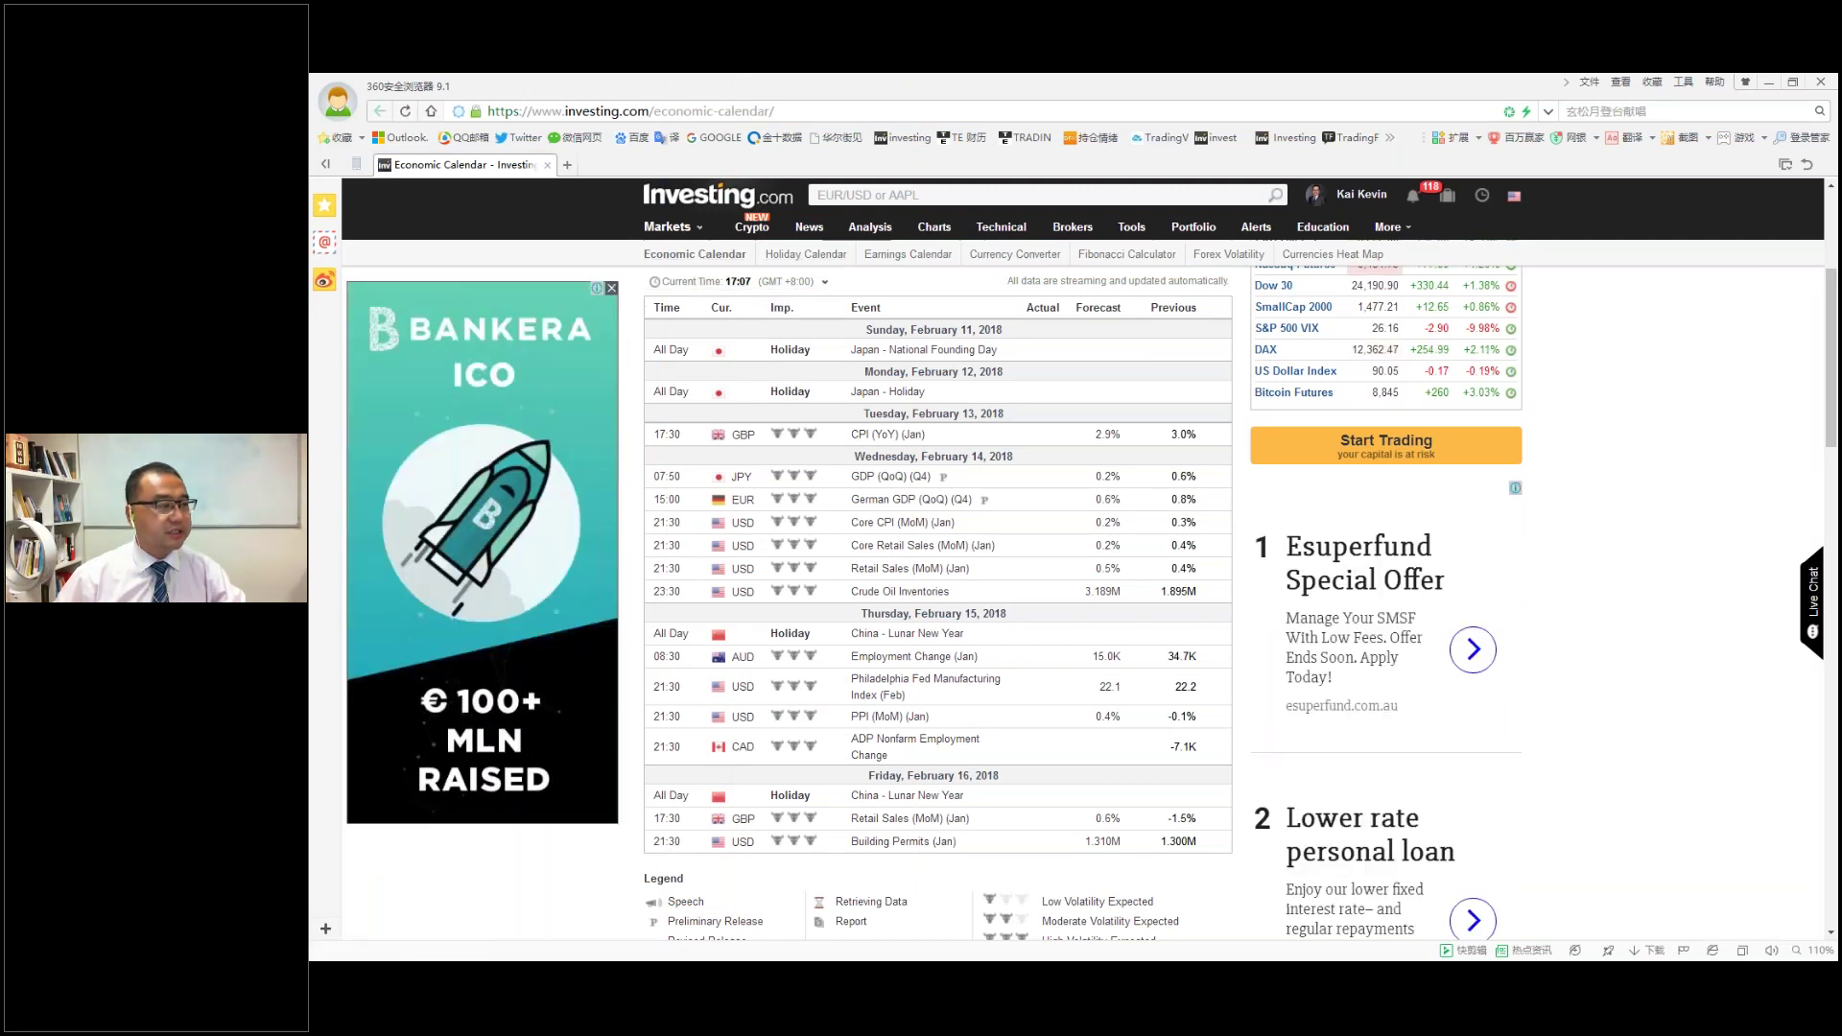
{"action": "left_click", "coordinate": [611, 288]}
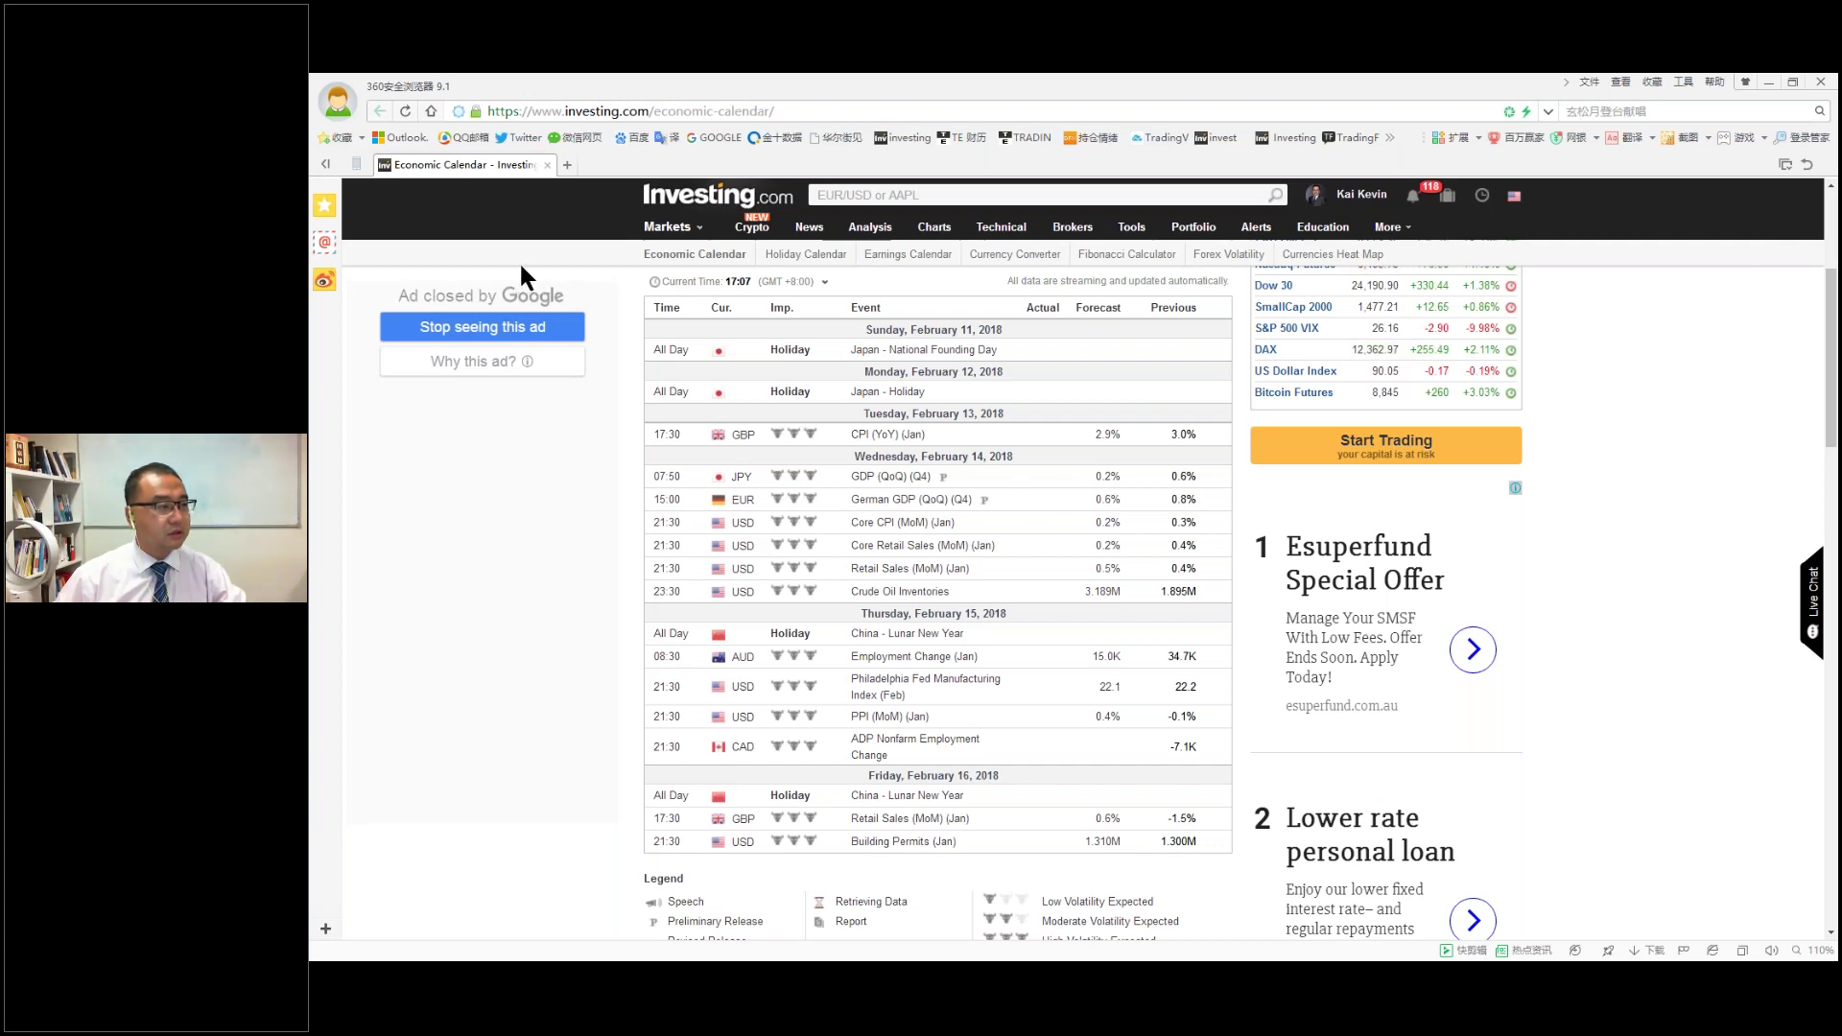
{"action": "key", "text": "ctrl+Print"}
{"action": "left_click_drag", "start_coordinate": [521, 267], "coordinate": [1231, 853]}
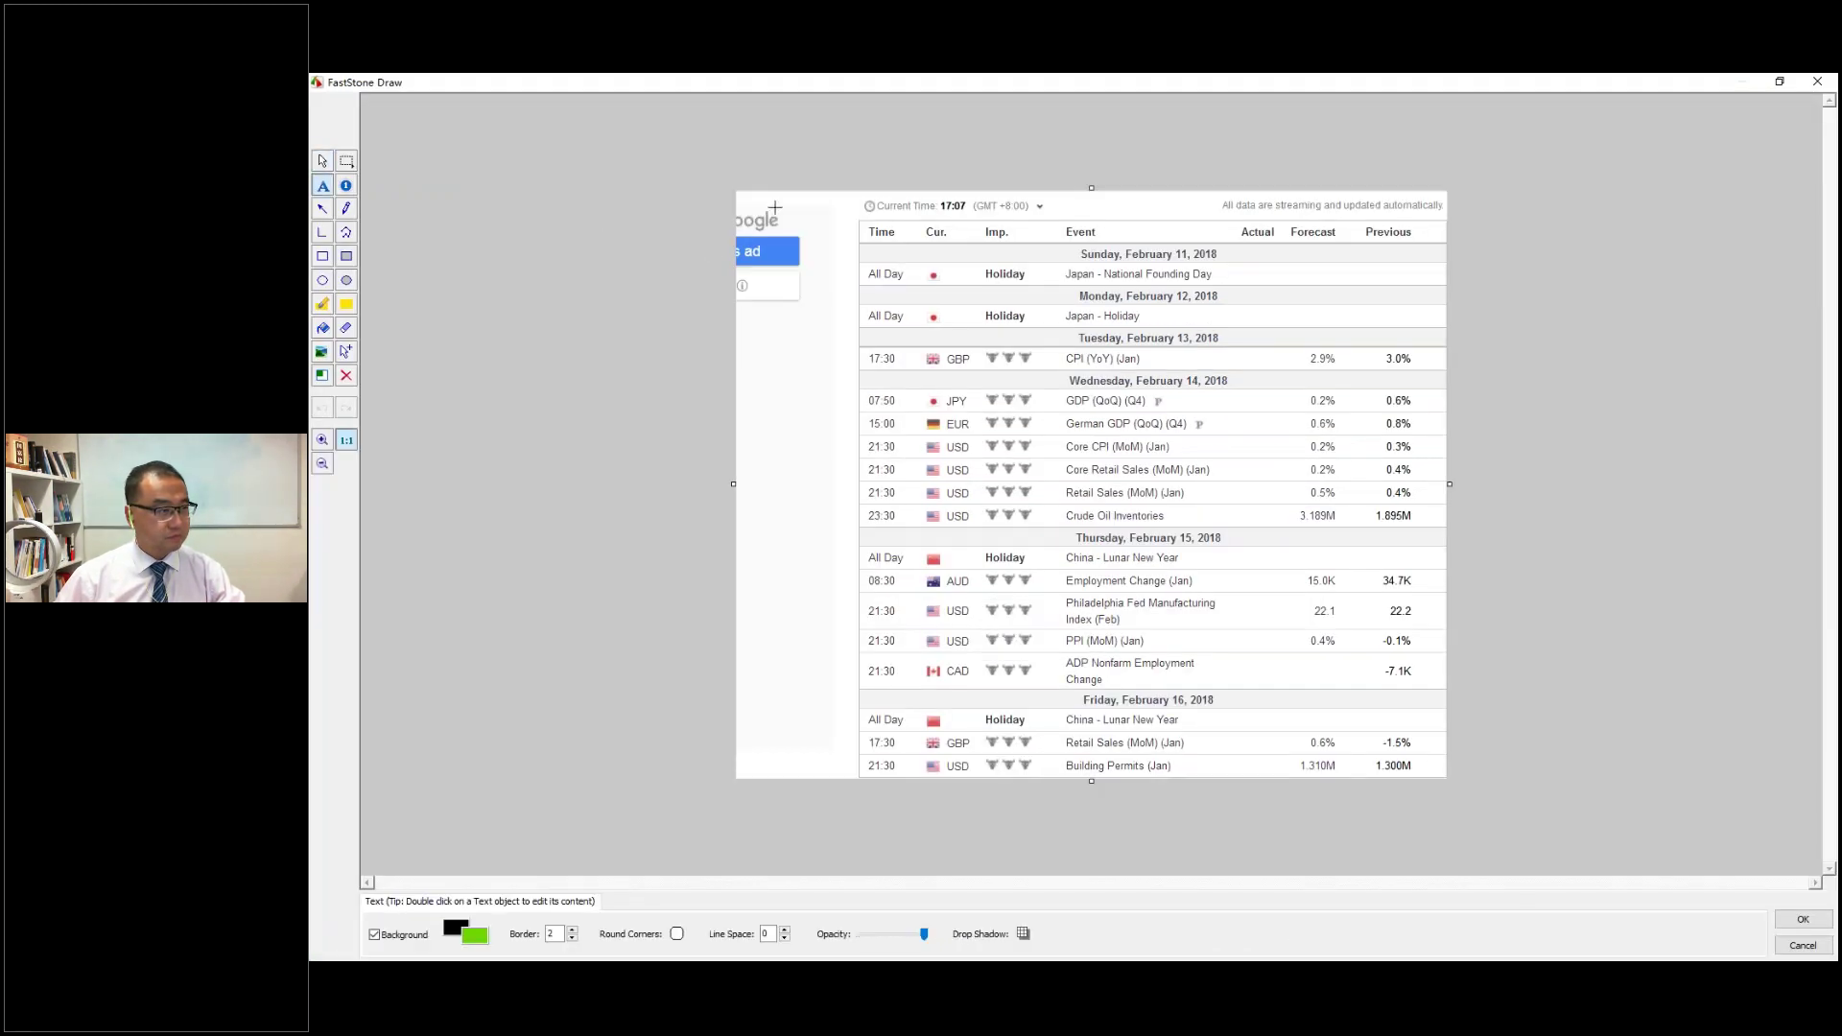
Add a green text box in the blank strip beside the calendar's first rows, reading "一周数据".
{"action": "left_click_drag", "start_coordinate": [795, 275], "coordinate": [860, 305]}
{"action": "type", "text": "一周数据"}
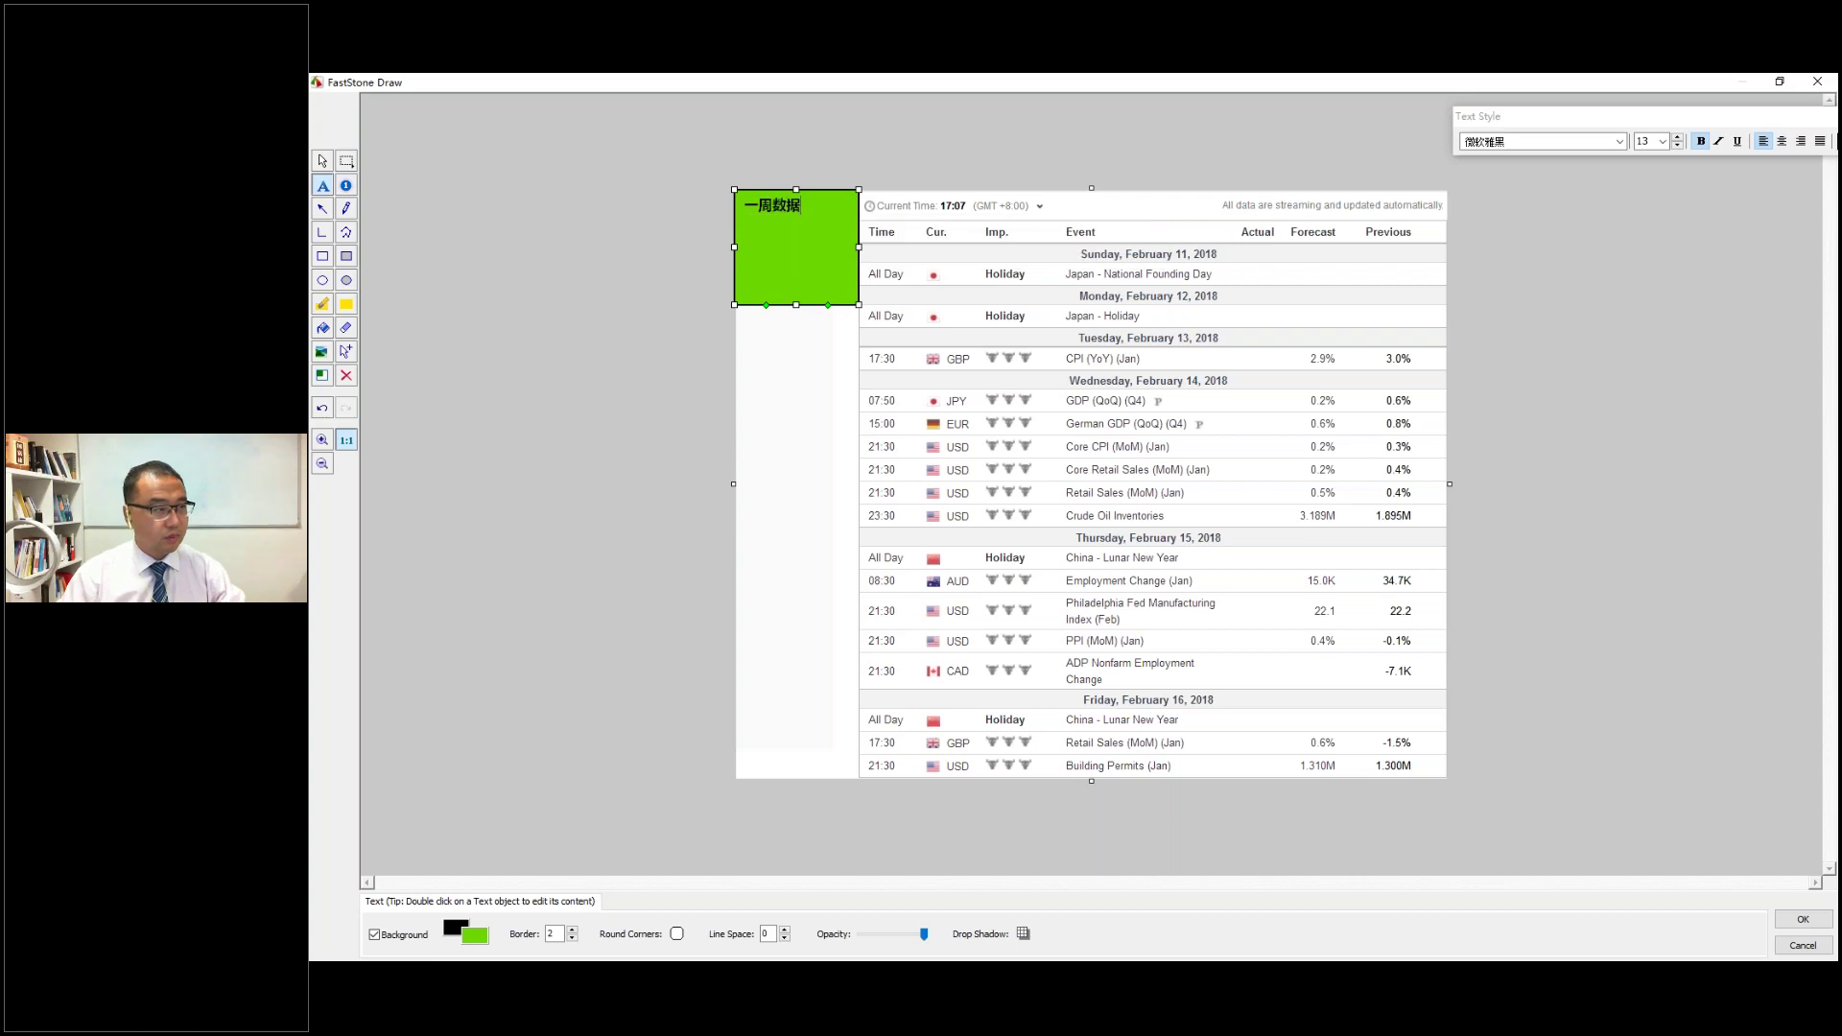
Enlarge the "一周数据" heading to font size 16 and adjust its indent within the green box.
{"action": "left_click_drag", "start_coordinate": [826, 204], "coordinate": [710, 203]}
{"action": "key", "text": "ctrl+a"}
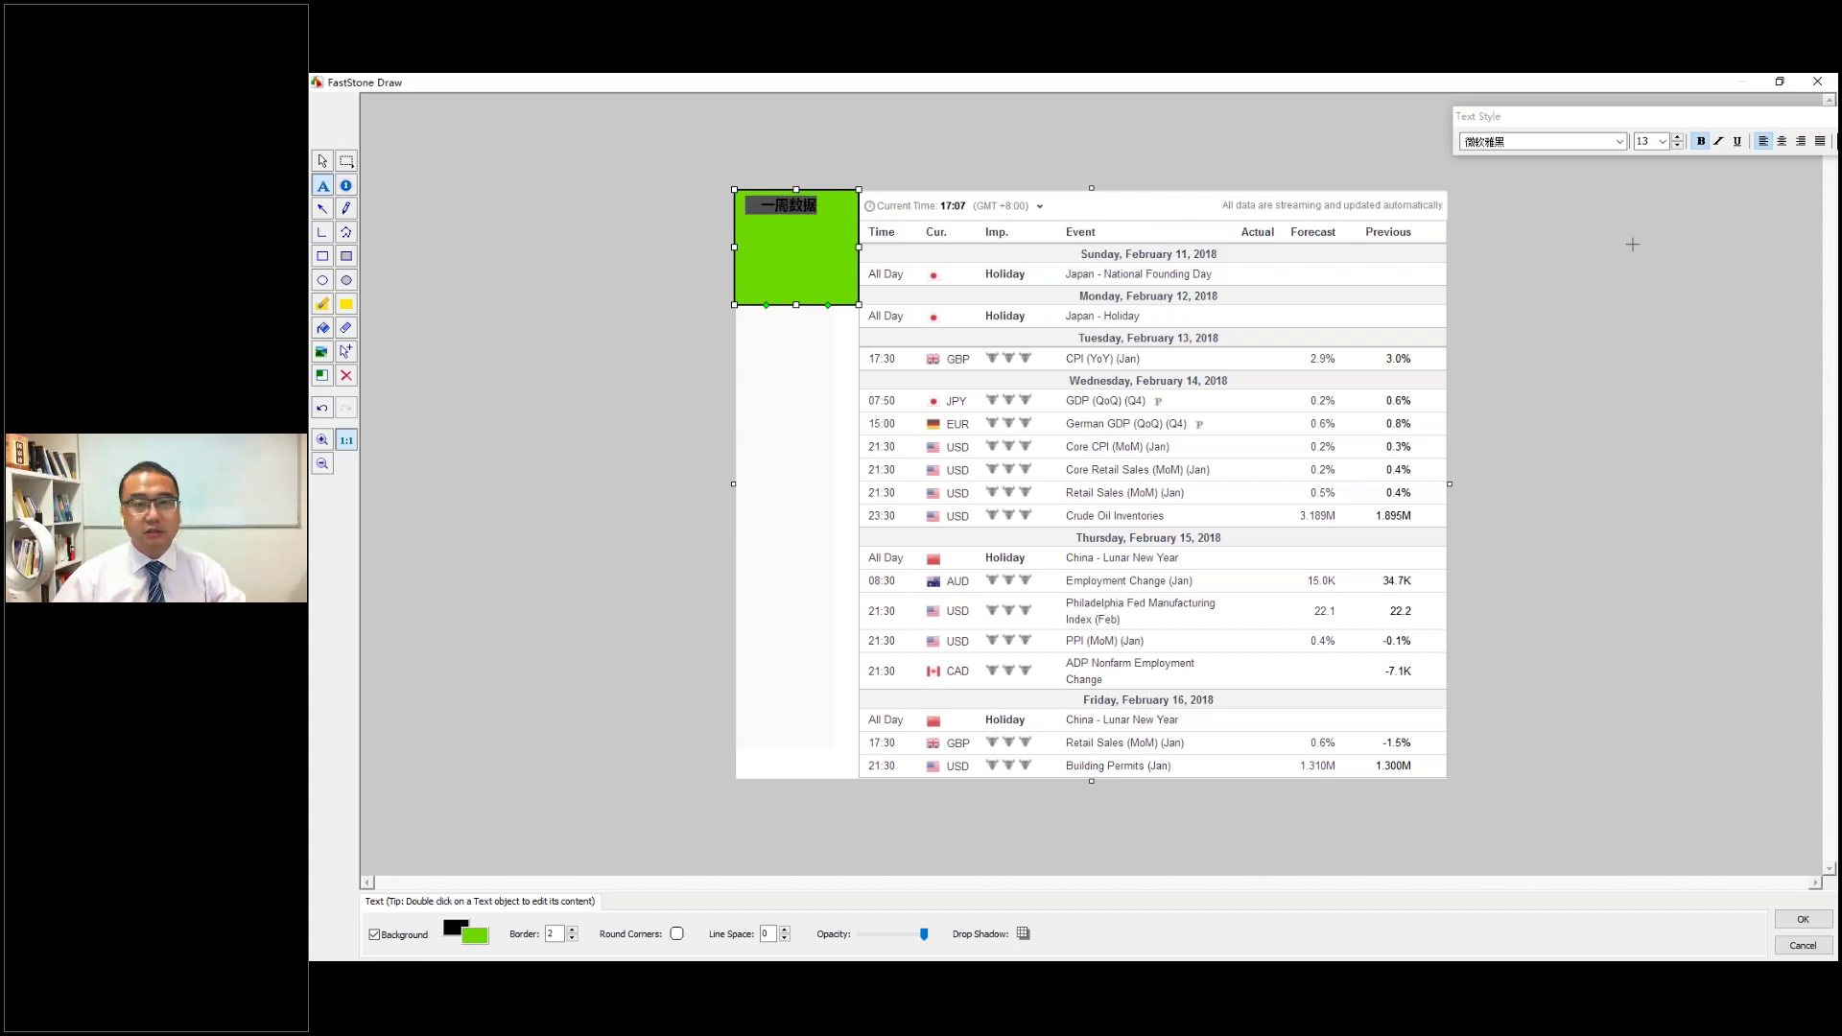
{"action": "left_click", "coordinate": [1676, 136]}
{"action": "left_click", "coordinate": [1677, 136]}
{"action": "left_click", "coordinate": [1677, 136]}
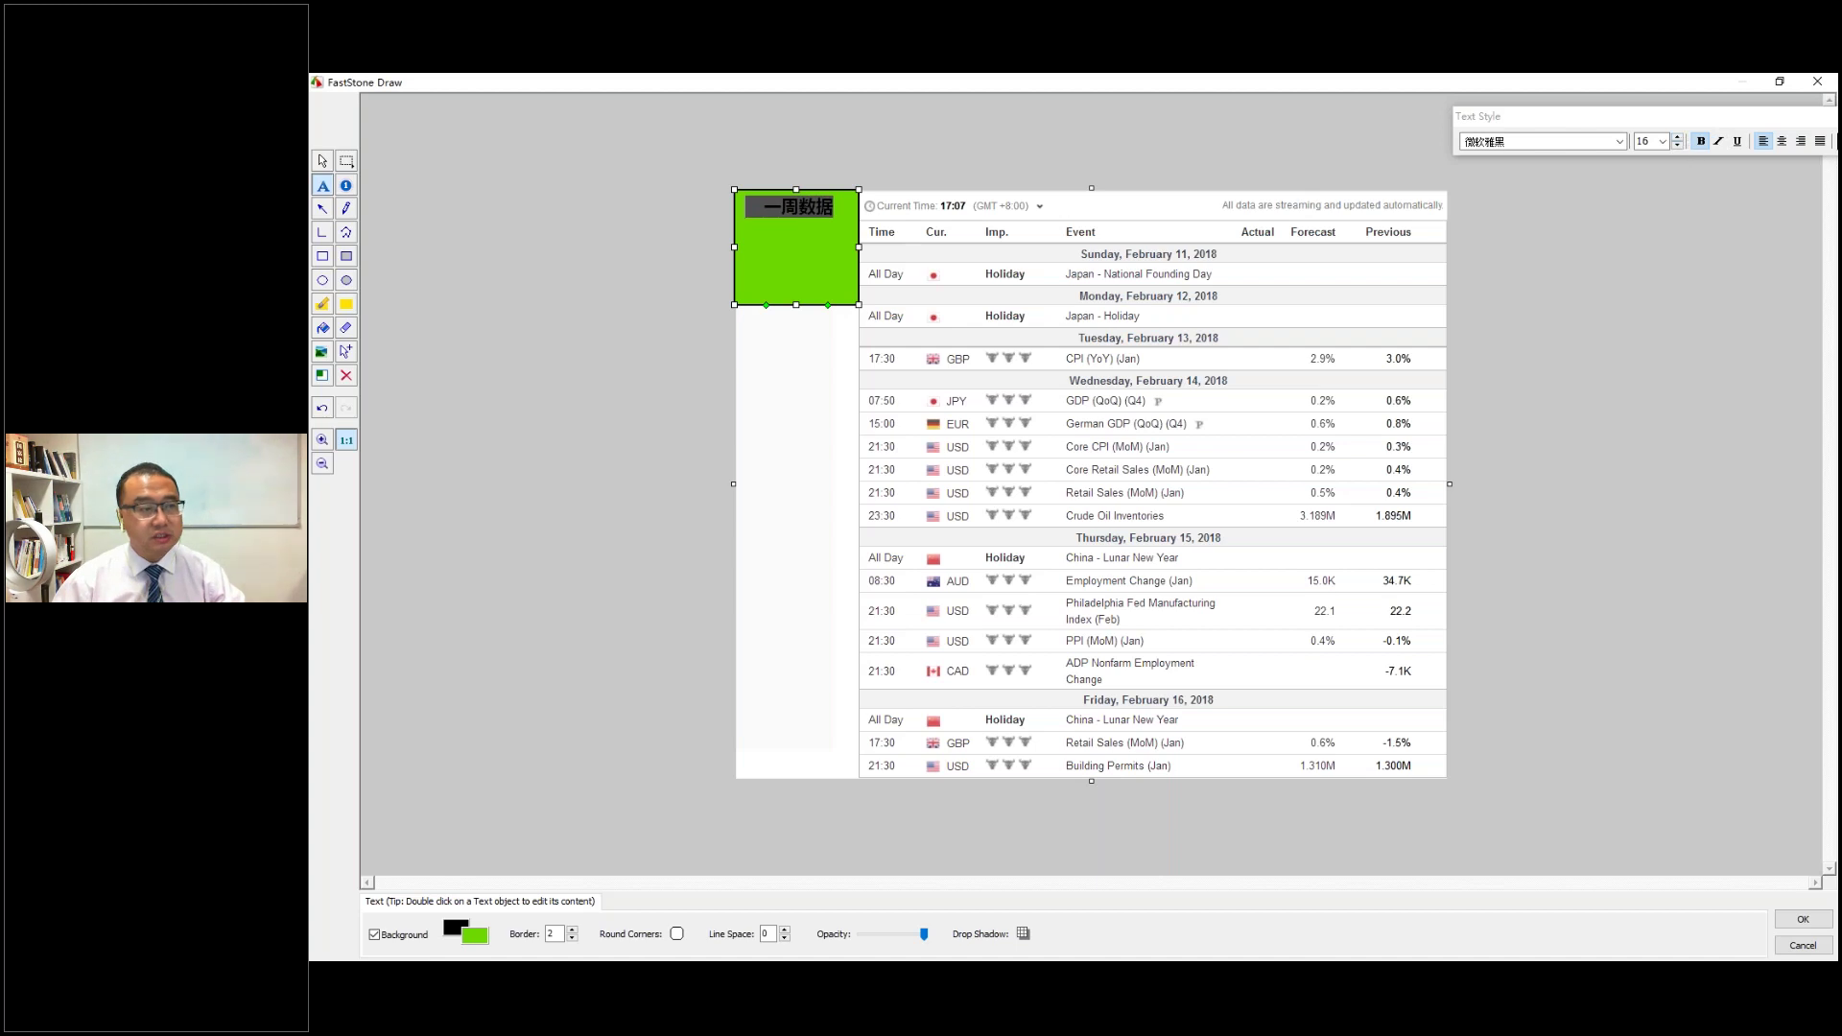
{"action": "left_click", "coordinate": [761, 219]}
{"action": "key", "text": "BackSpace"}
{"action": "key", "text": "BackSpace"}
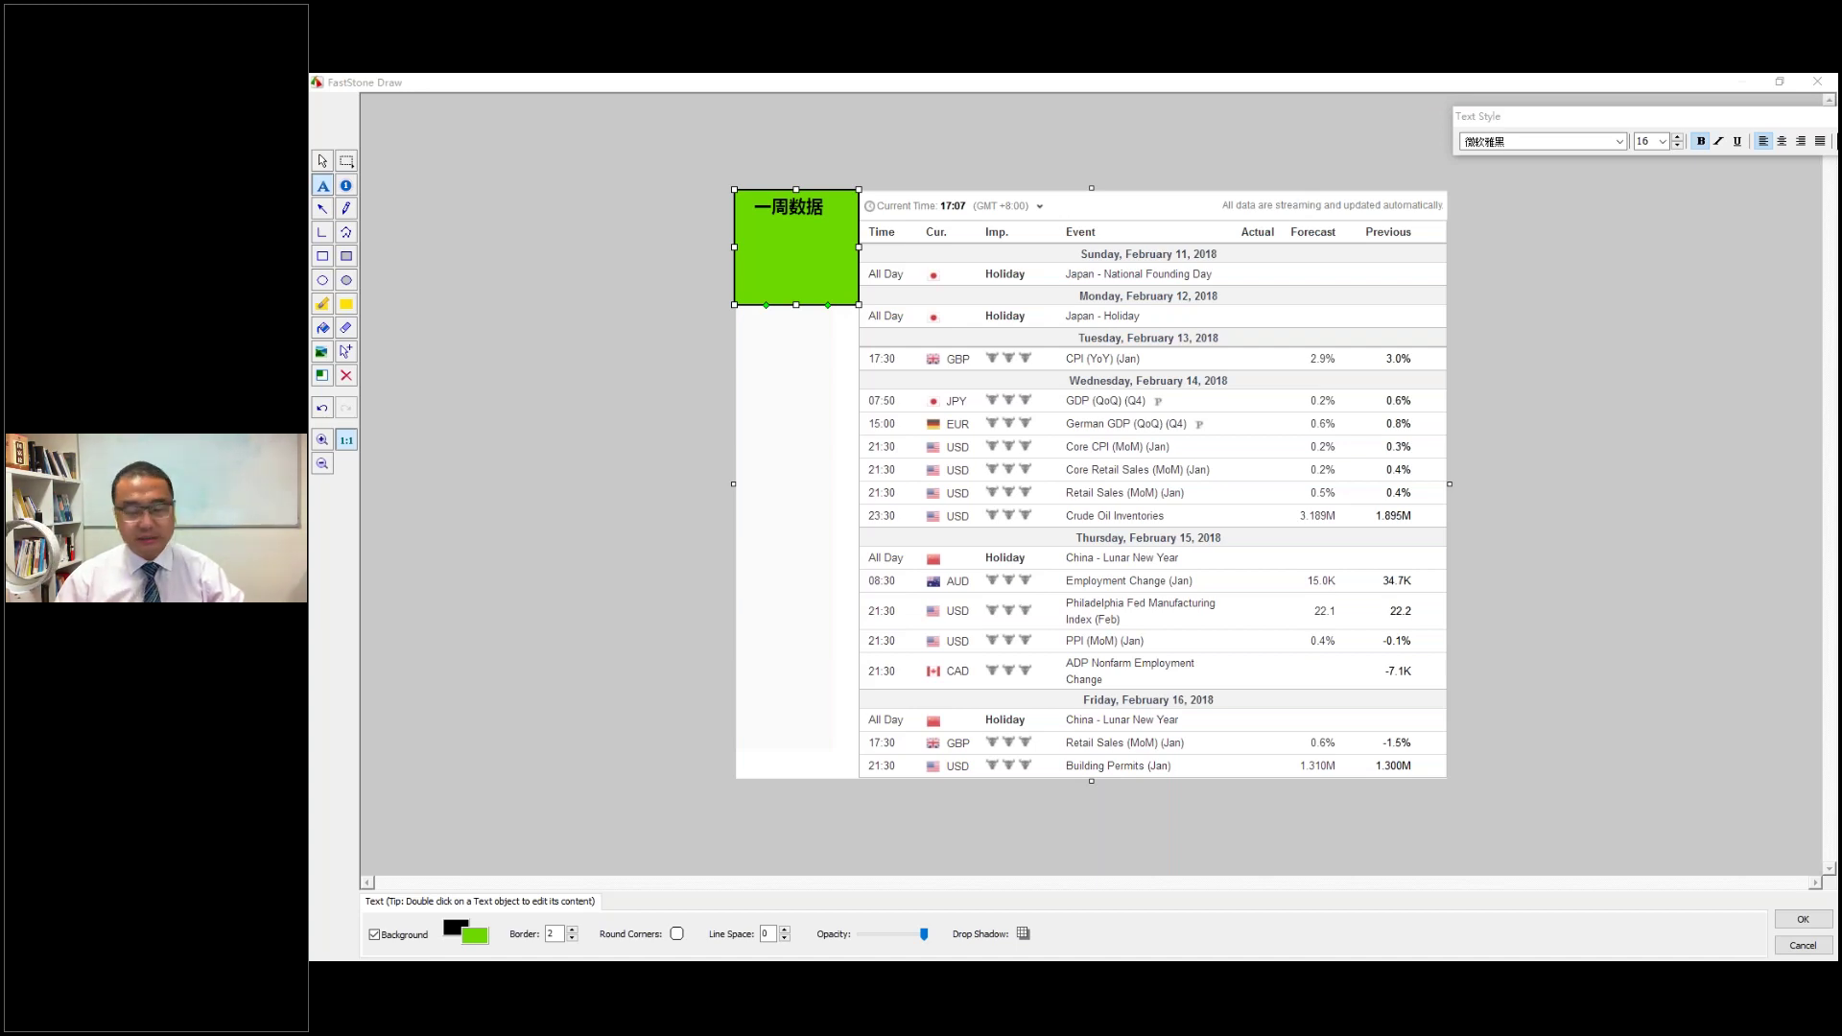
{"action": "left_click", "coordinate": [902, 320]}
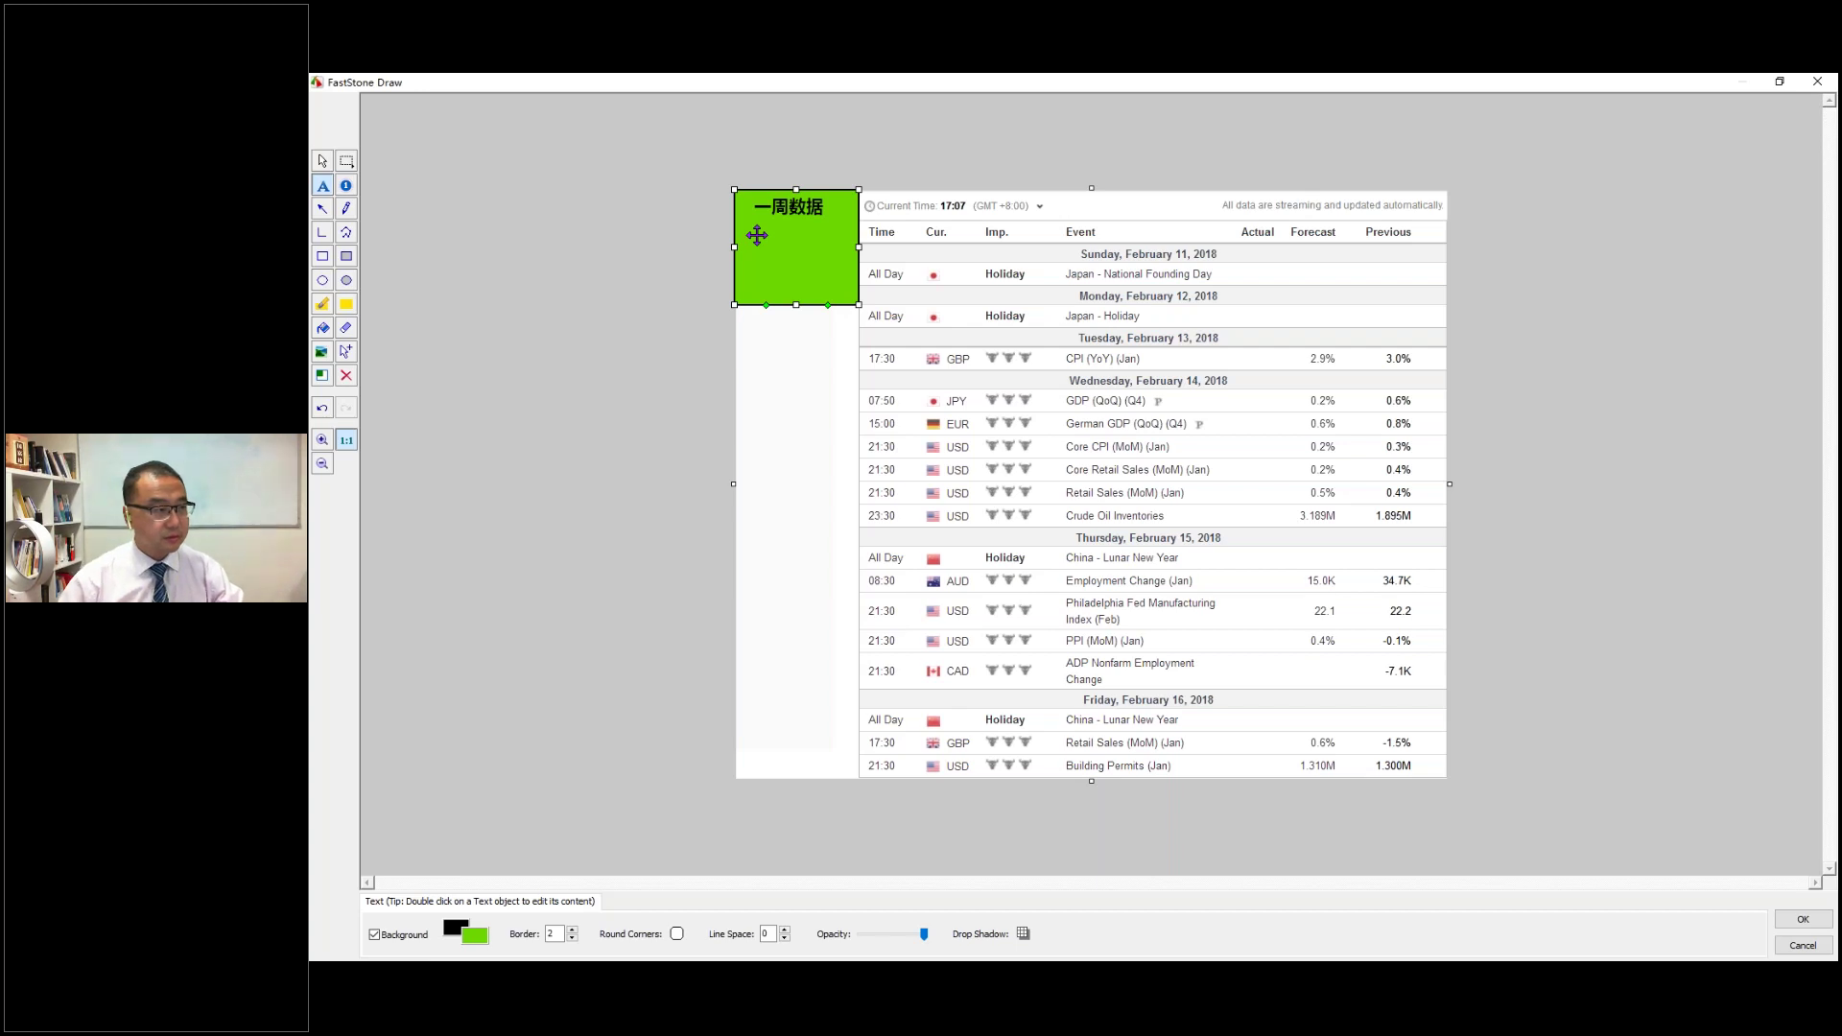
Add a slightly indented second line "12-18FEB" below the heading in the green box.
{"action": "double_click", "coordinate": [758, 235]}
{"action": "type", "text": "12"}
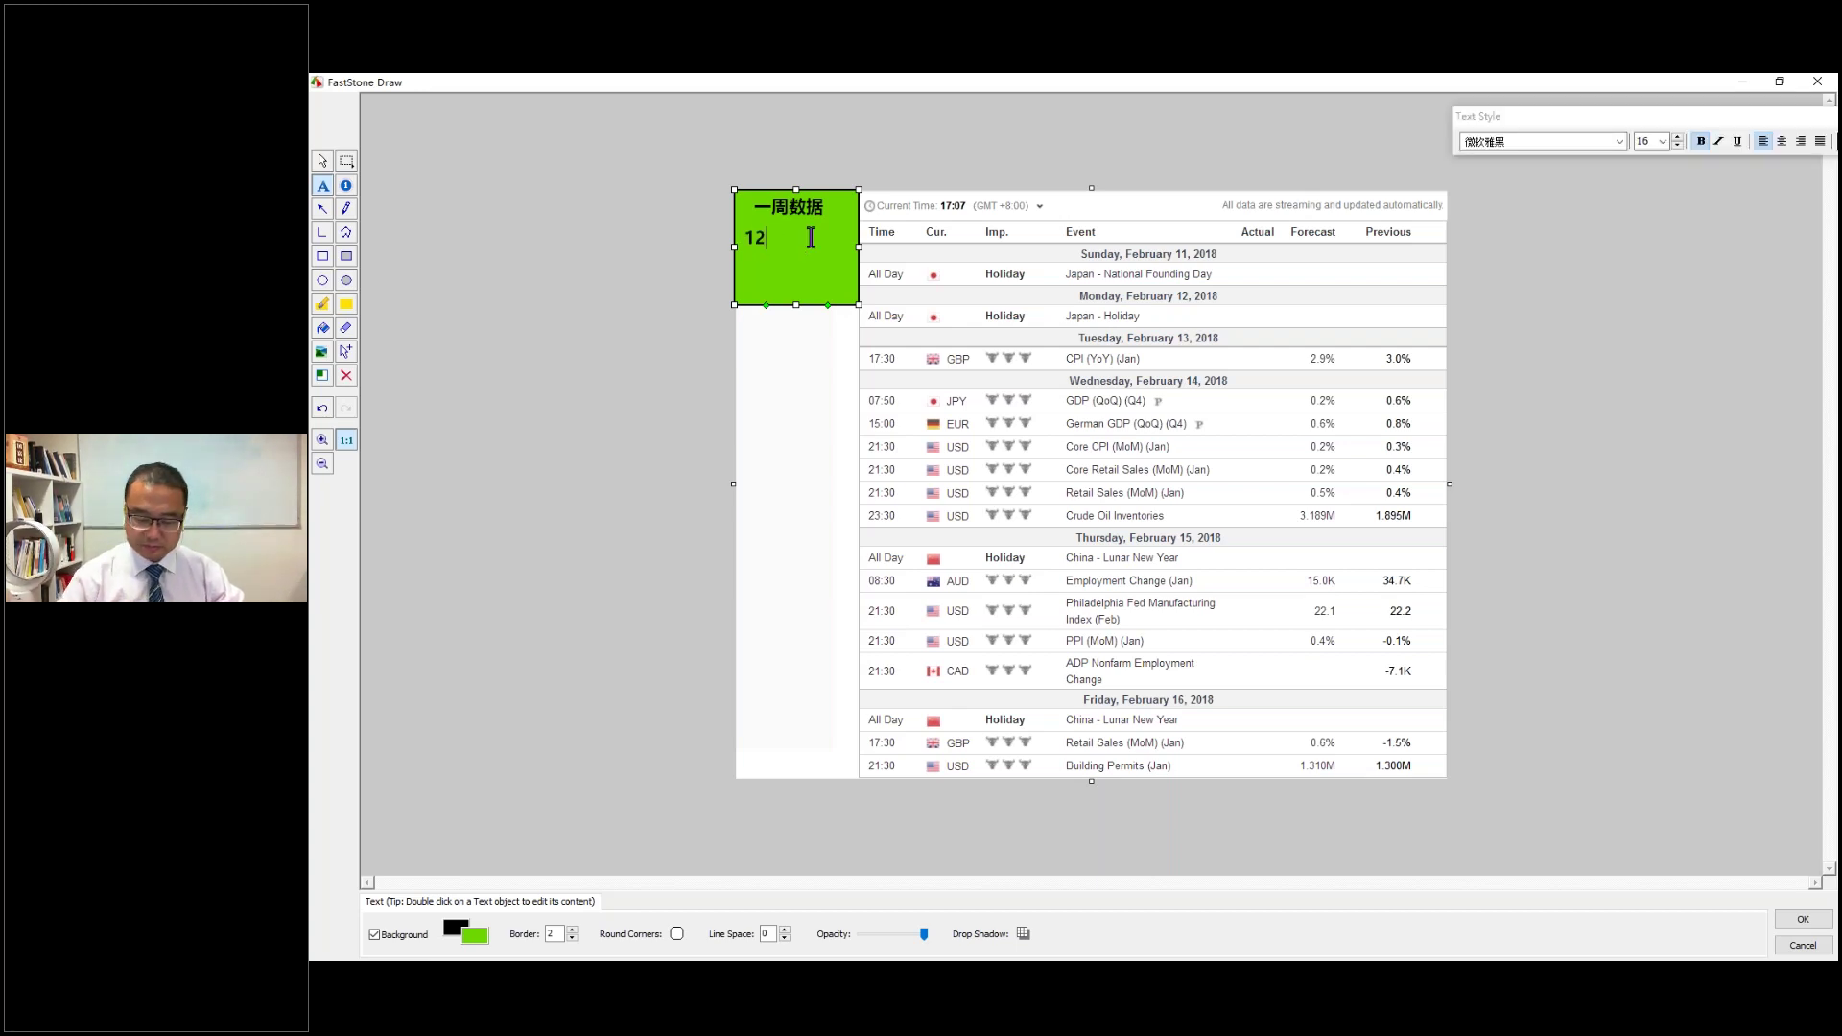
{"action": "type", "text": "-18"}
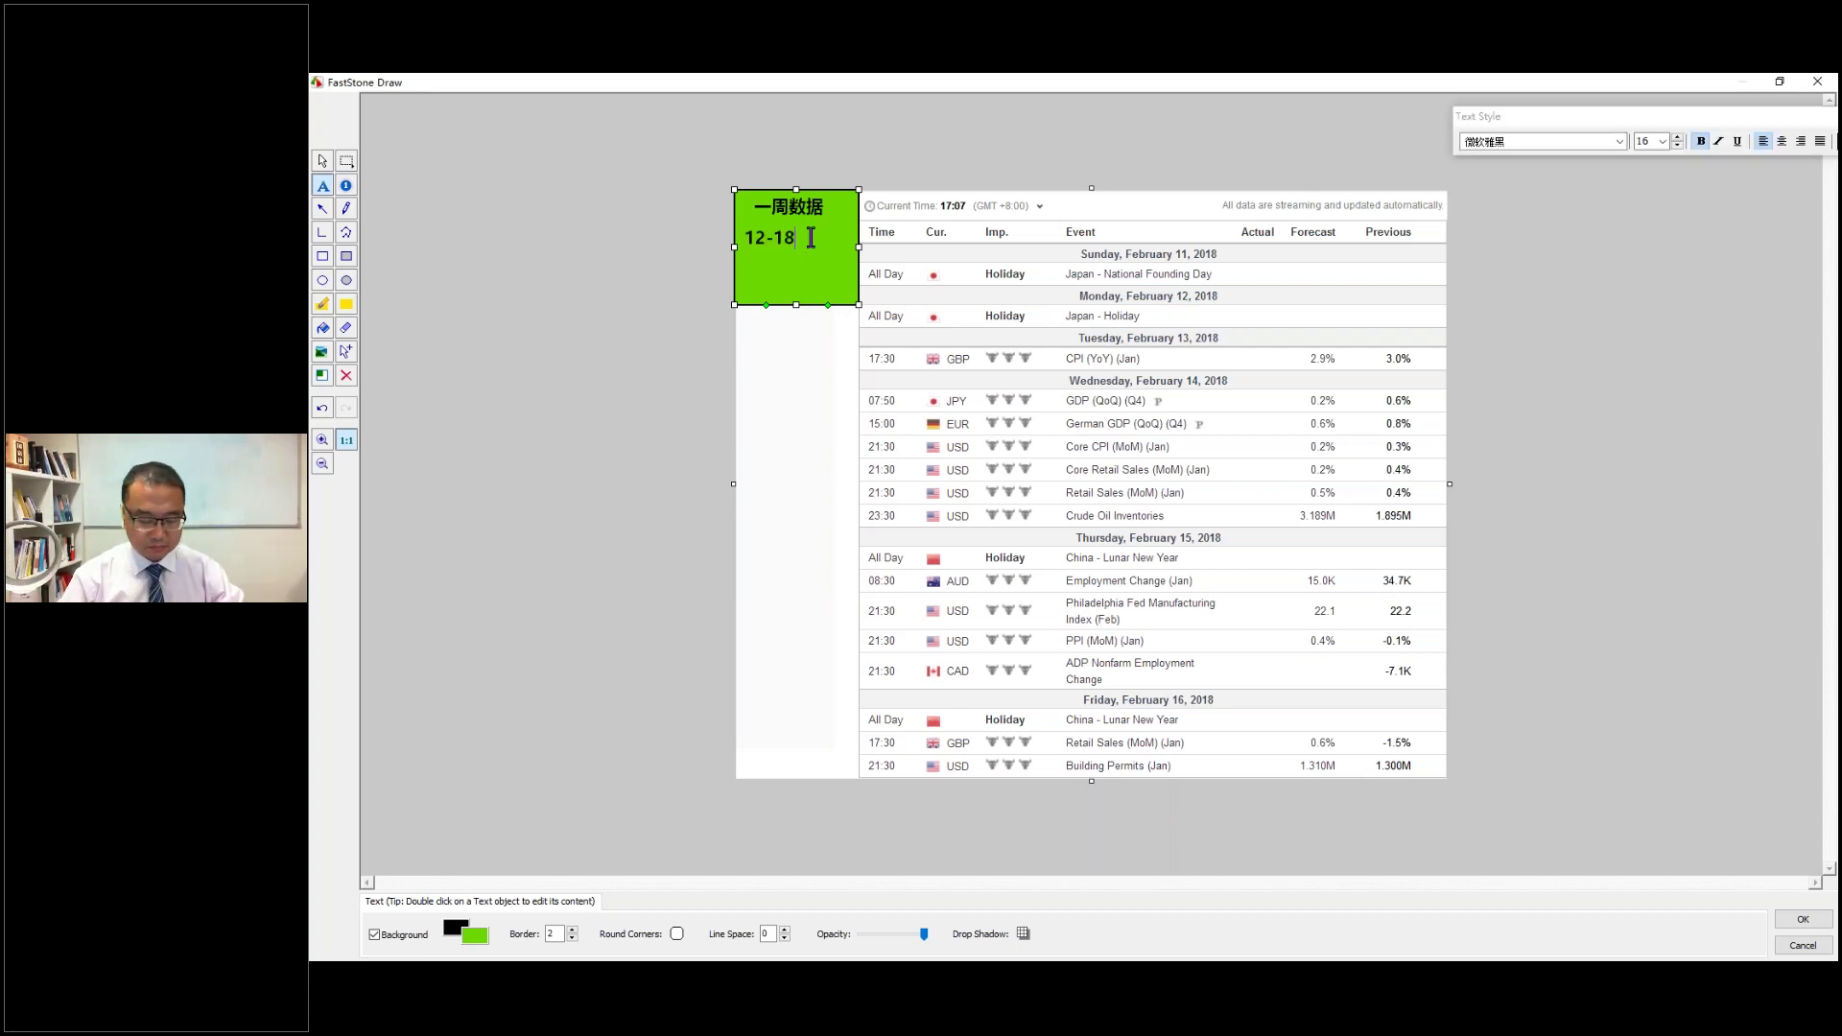
{"action": "type", "text": "FEB"}
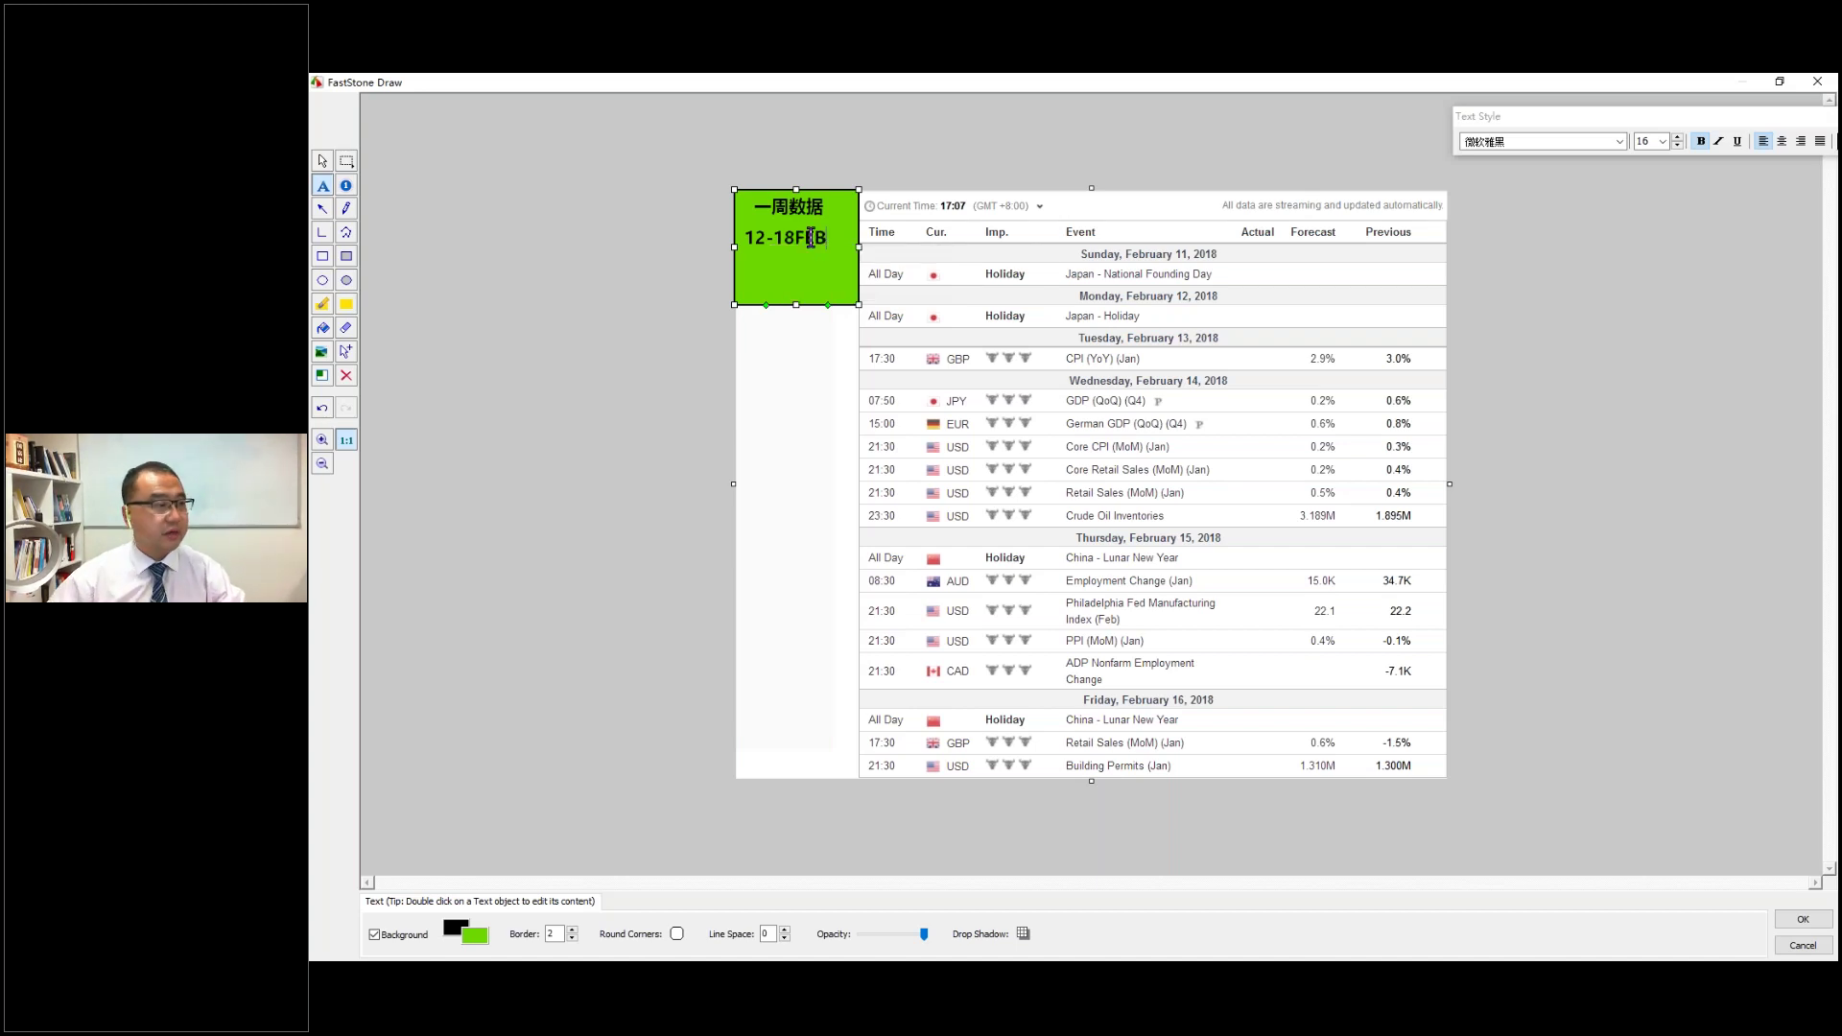
{"action": "left_click", "coordinate": [747, 238]}
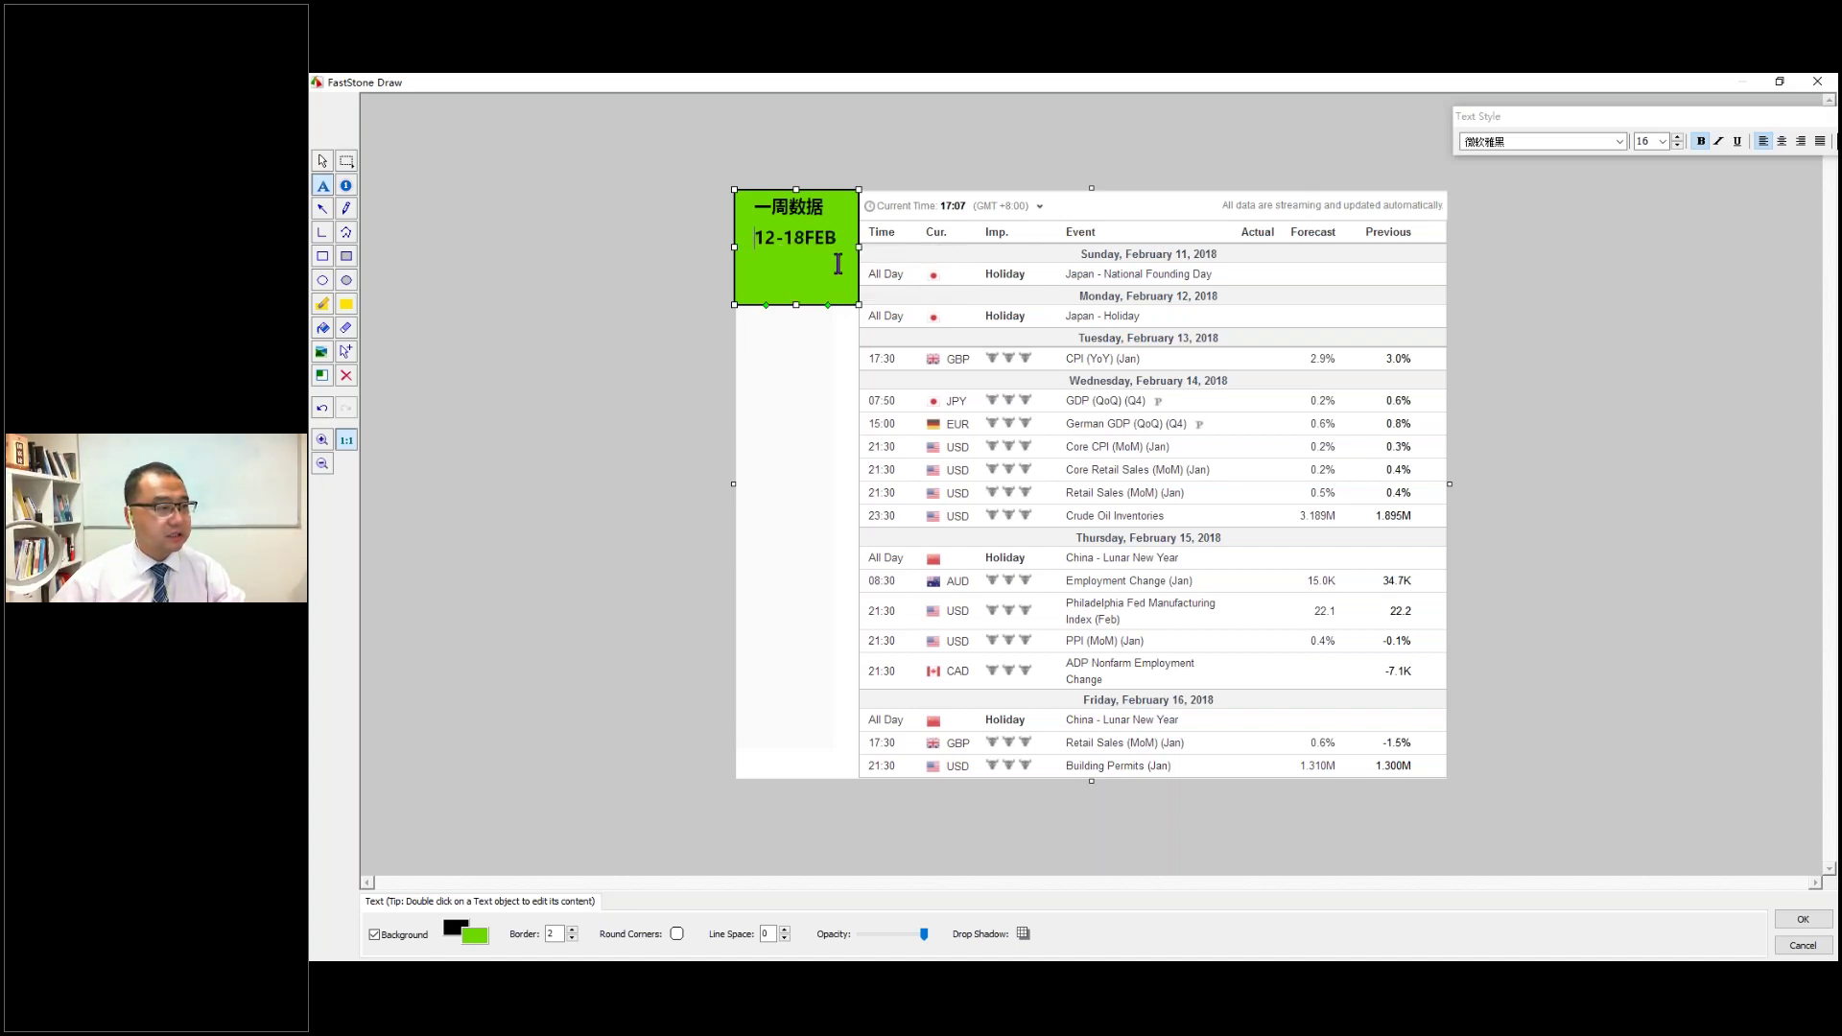
{"action": "key", "text": "BackSpace"}
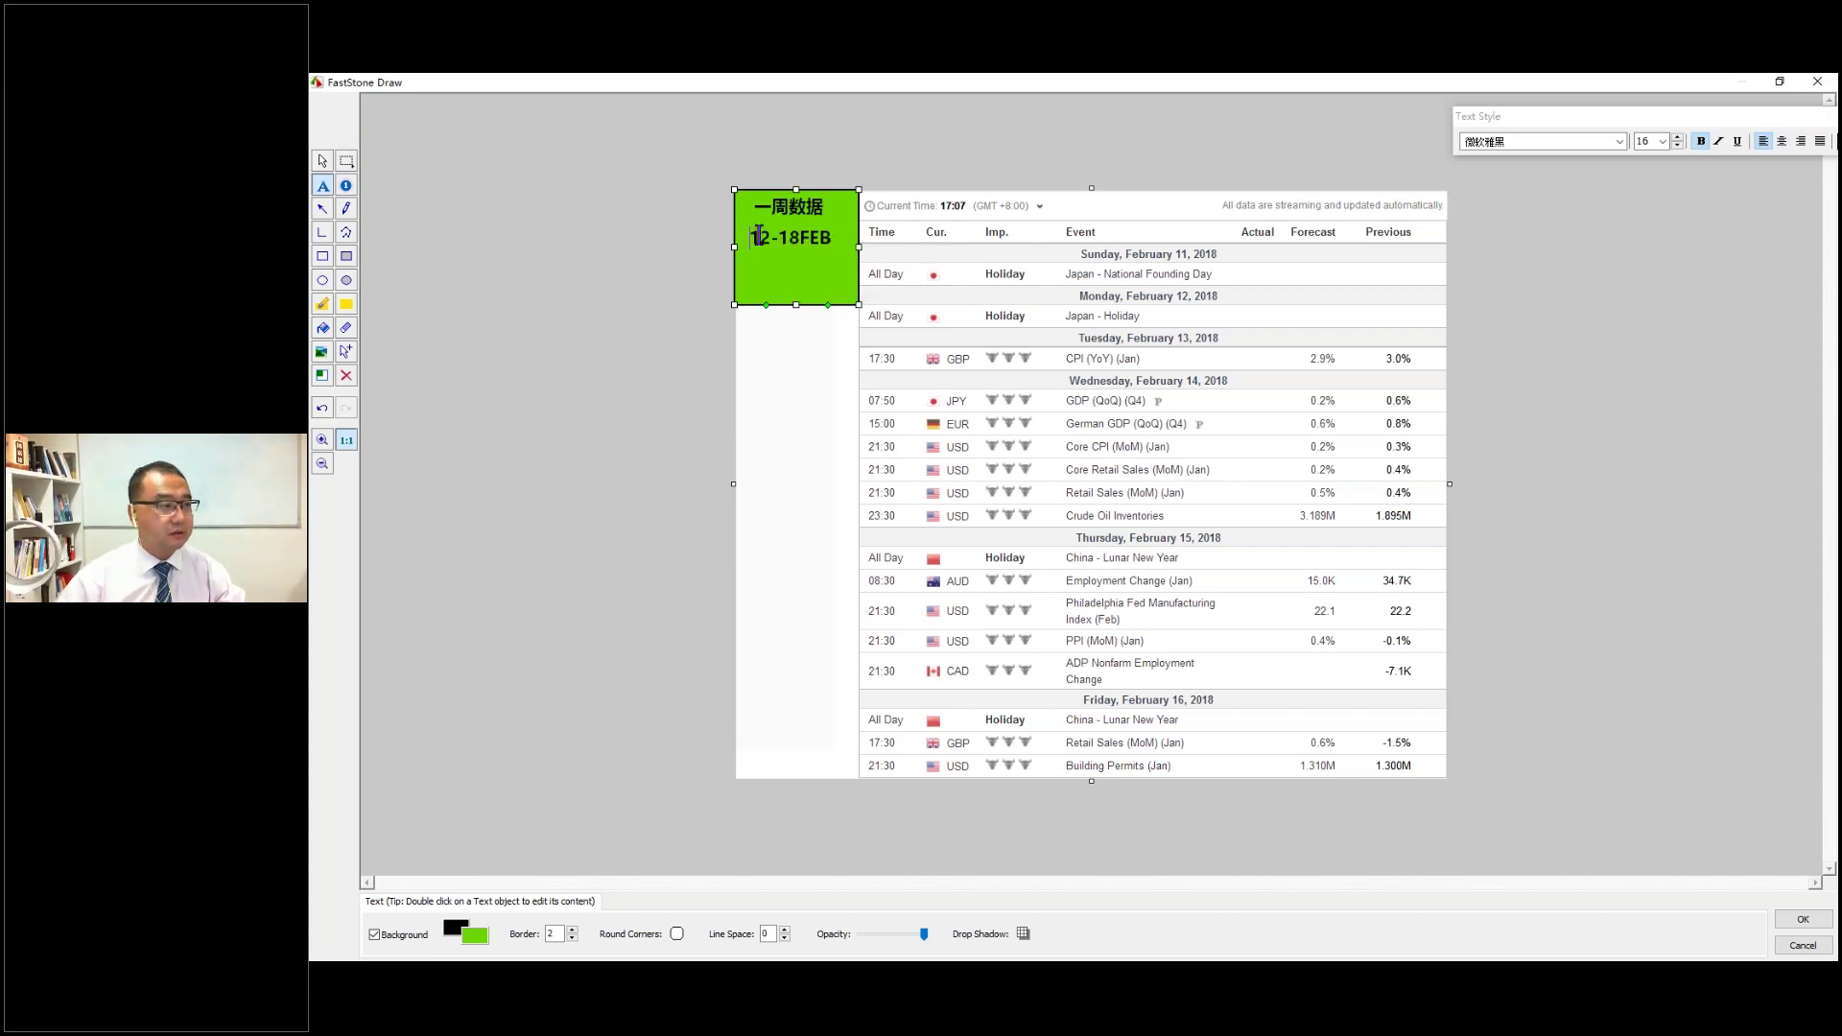
Add the text "Kore Trading Academy" below the date line in the green box.
{"action": "left_click", "coordinate": [901, 238]}
{"action": "double_click", "coordinate": [838, 237]}
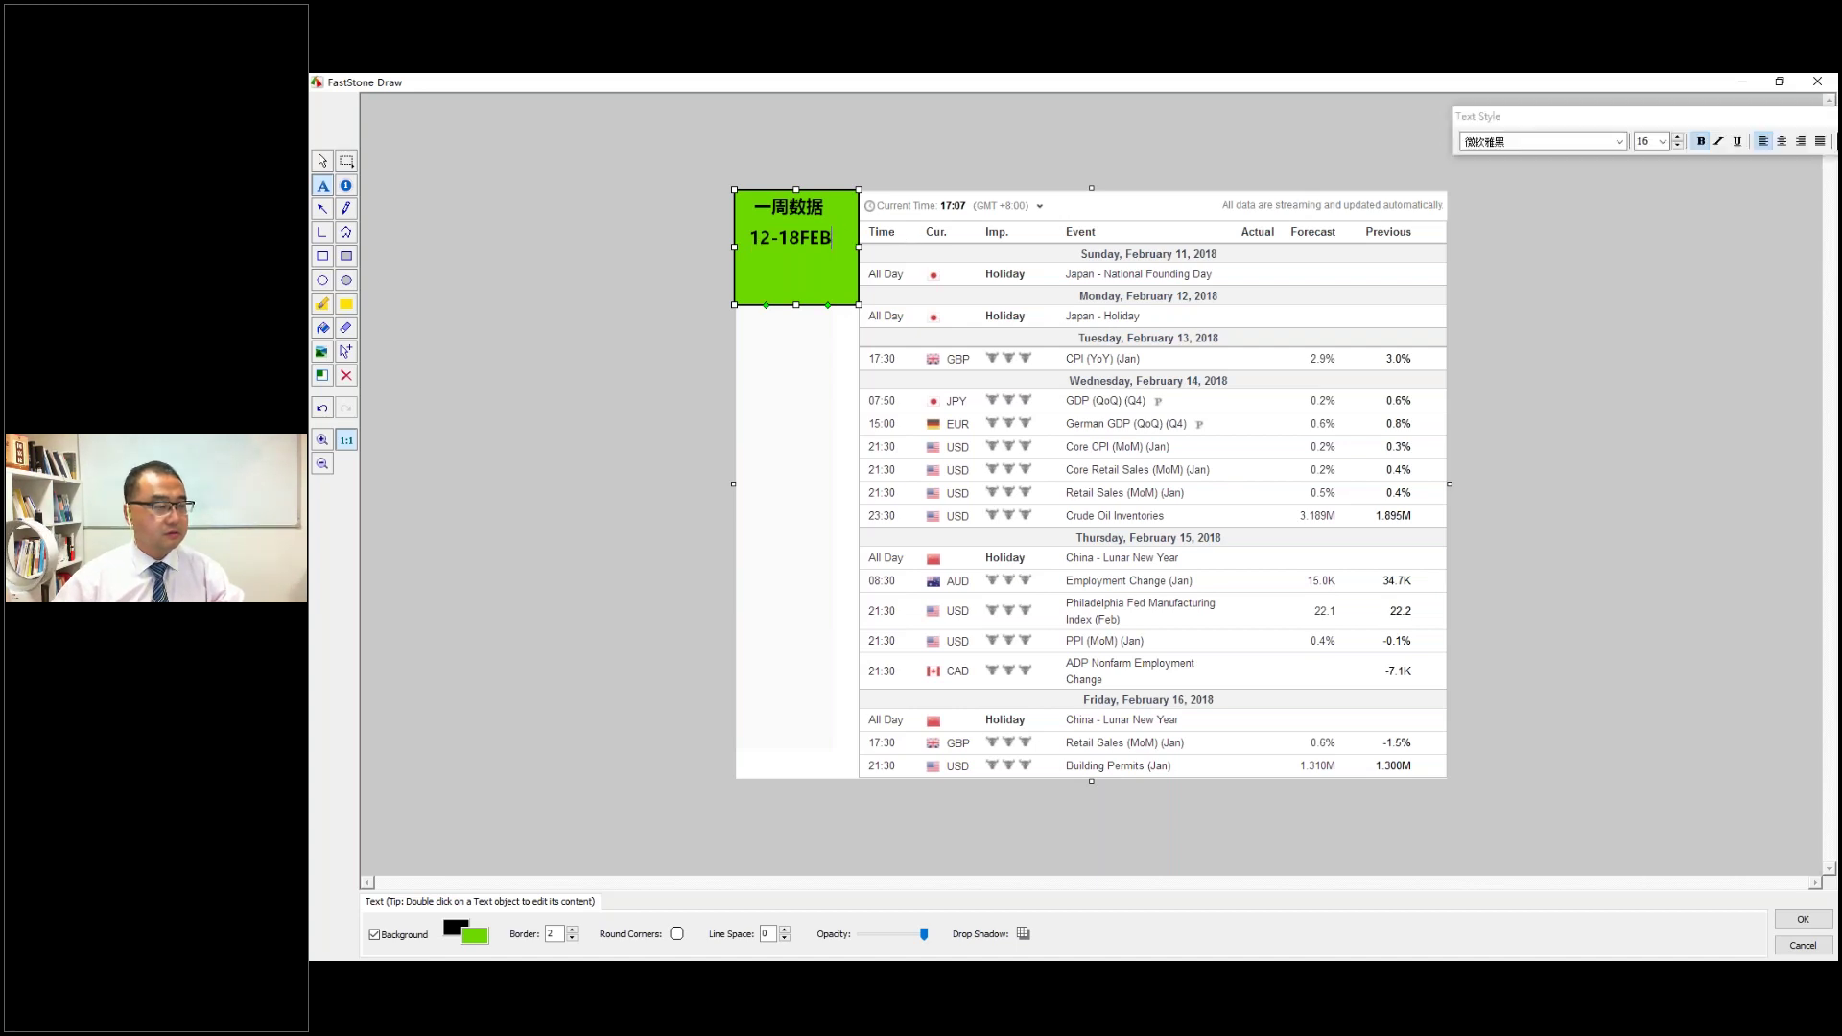
{"action": "type", "text": "Kore Trading Academy"}
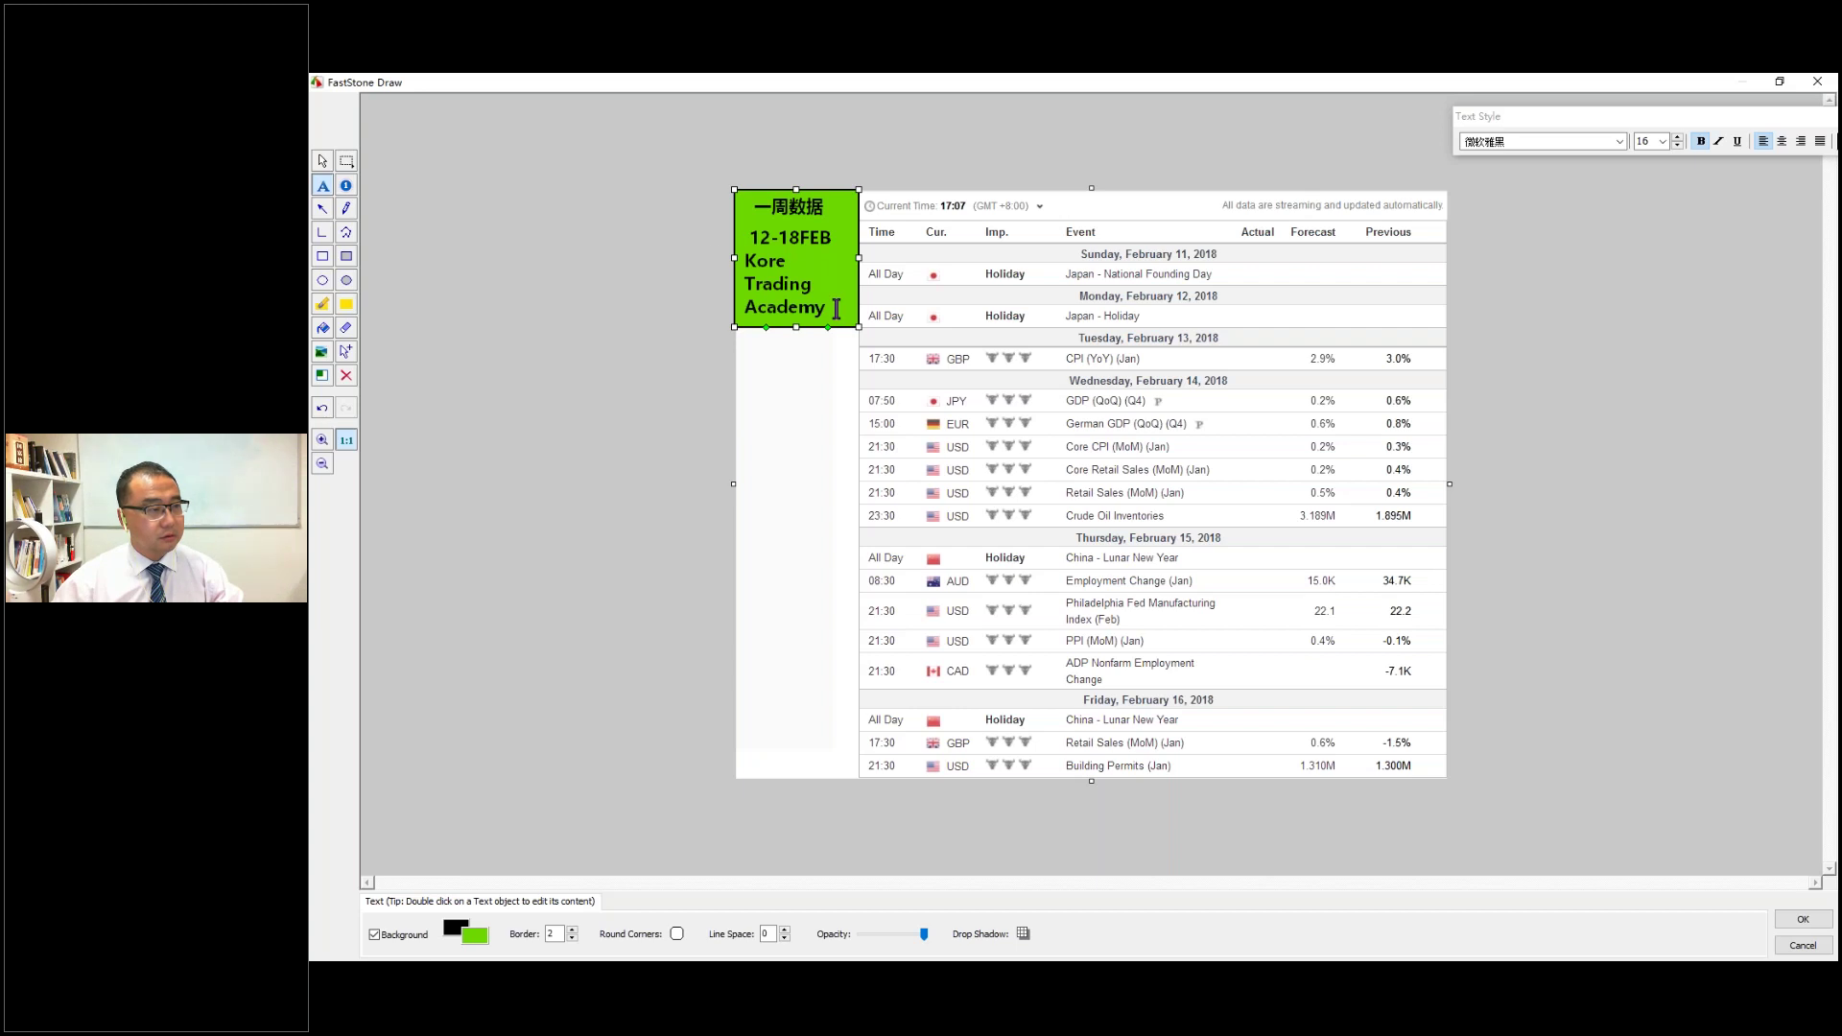
Reduce the font size of "Kore Trading Academy" and shorten the green box to fit its text.
{"action": "left_click_drag", "start_coordinate": [837, 309], "coordinate": [746, 261]}
{"action": "left_click", "coordinate": [1677, 144]}
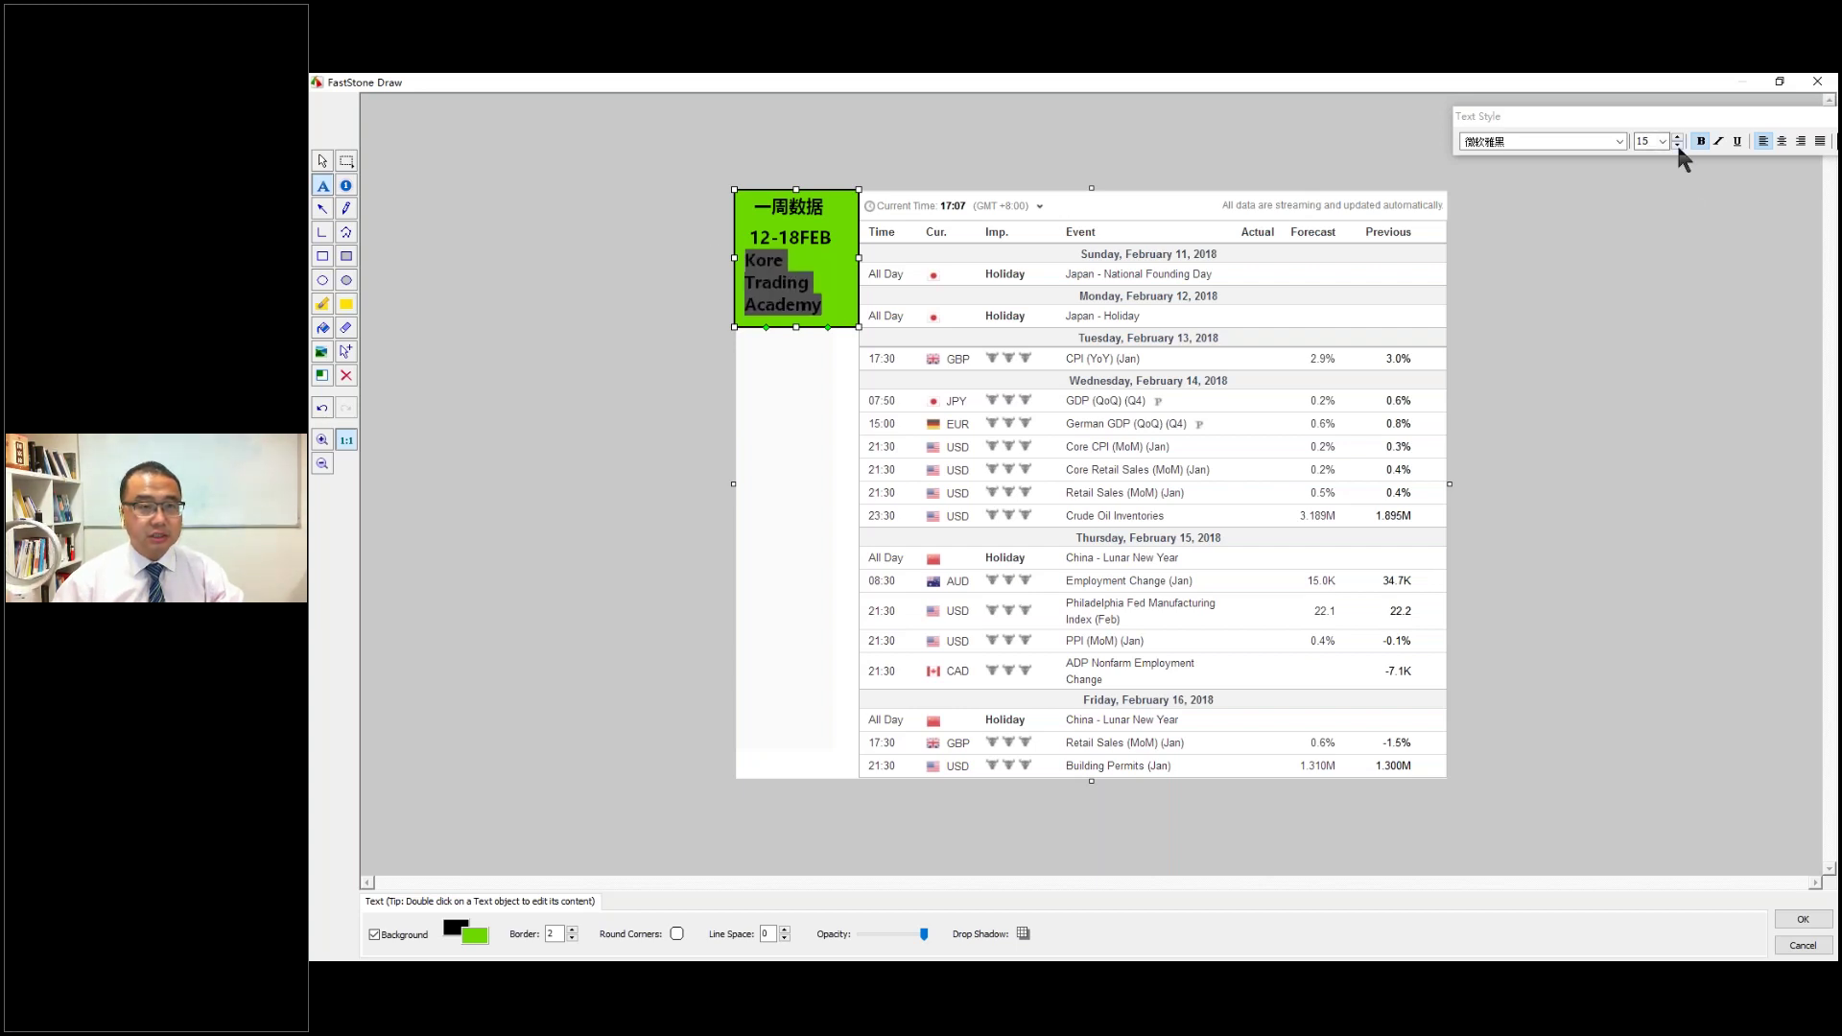
{"action": "left_click", "coordinate": [1676, 144]}
{"action": "left_click_drag", "start_coordinate": [796, 328], "coordinate": [794, 303]}
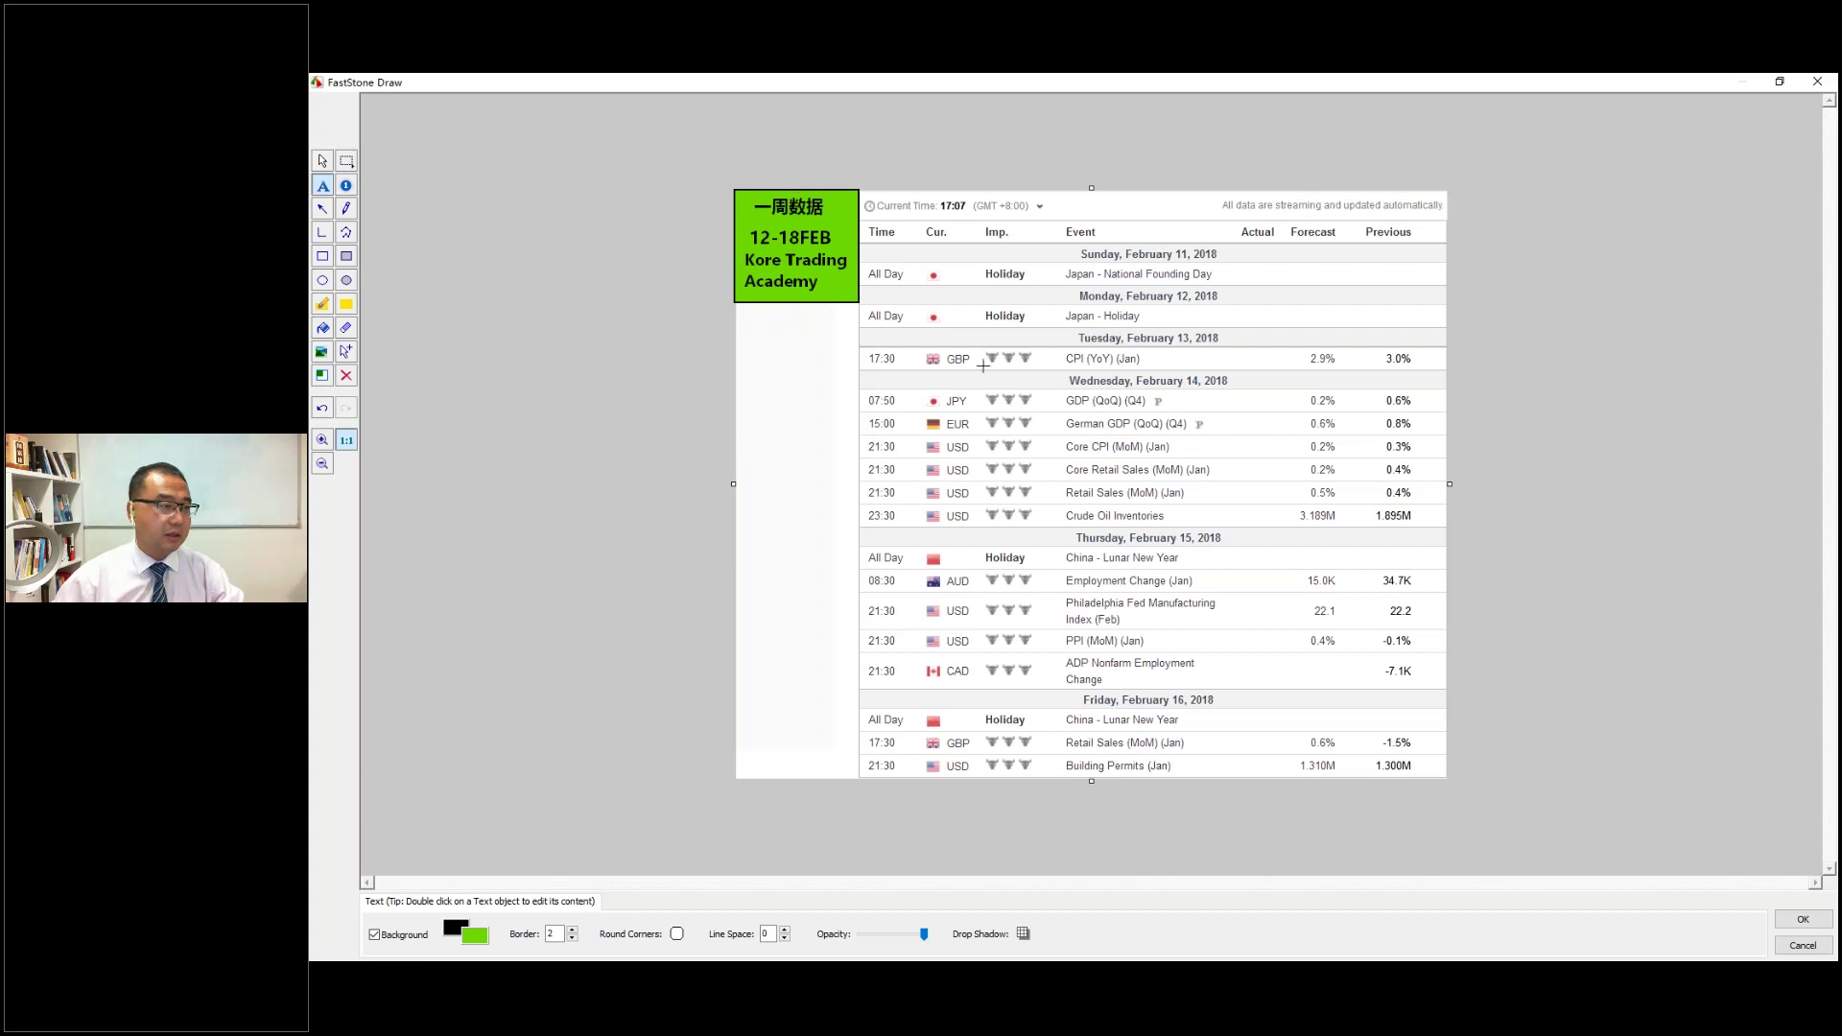
{"action": "double_click", "coordinate": [744, 261]}
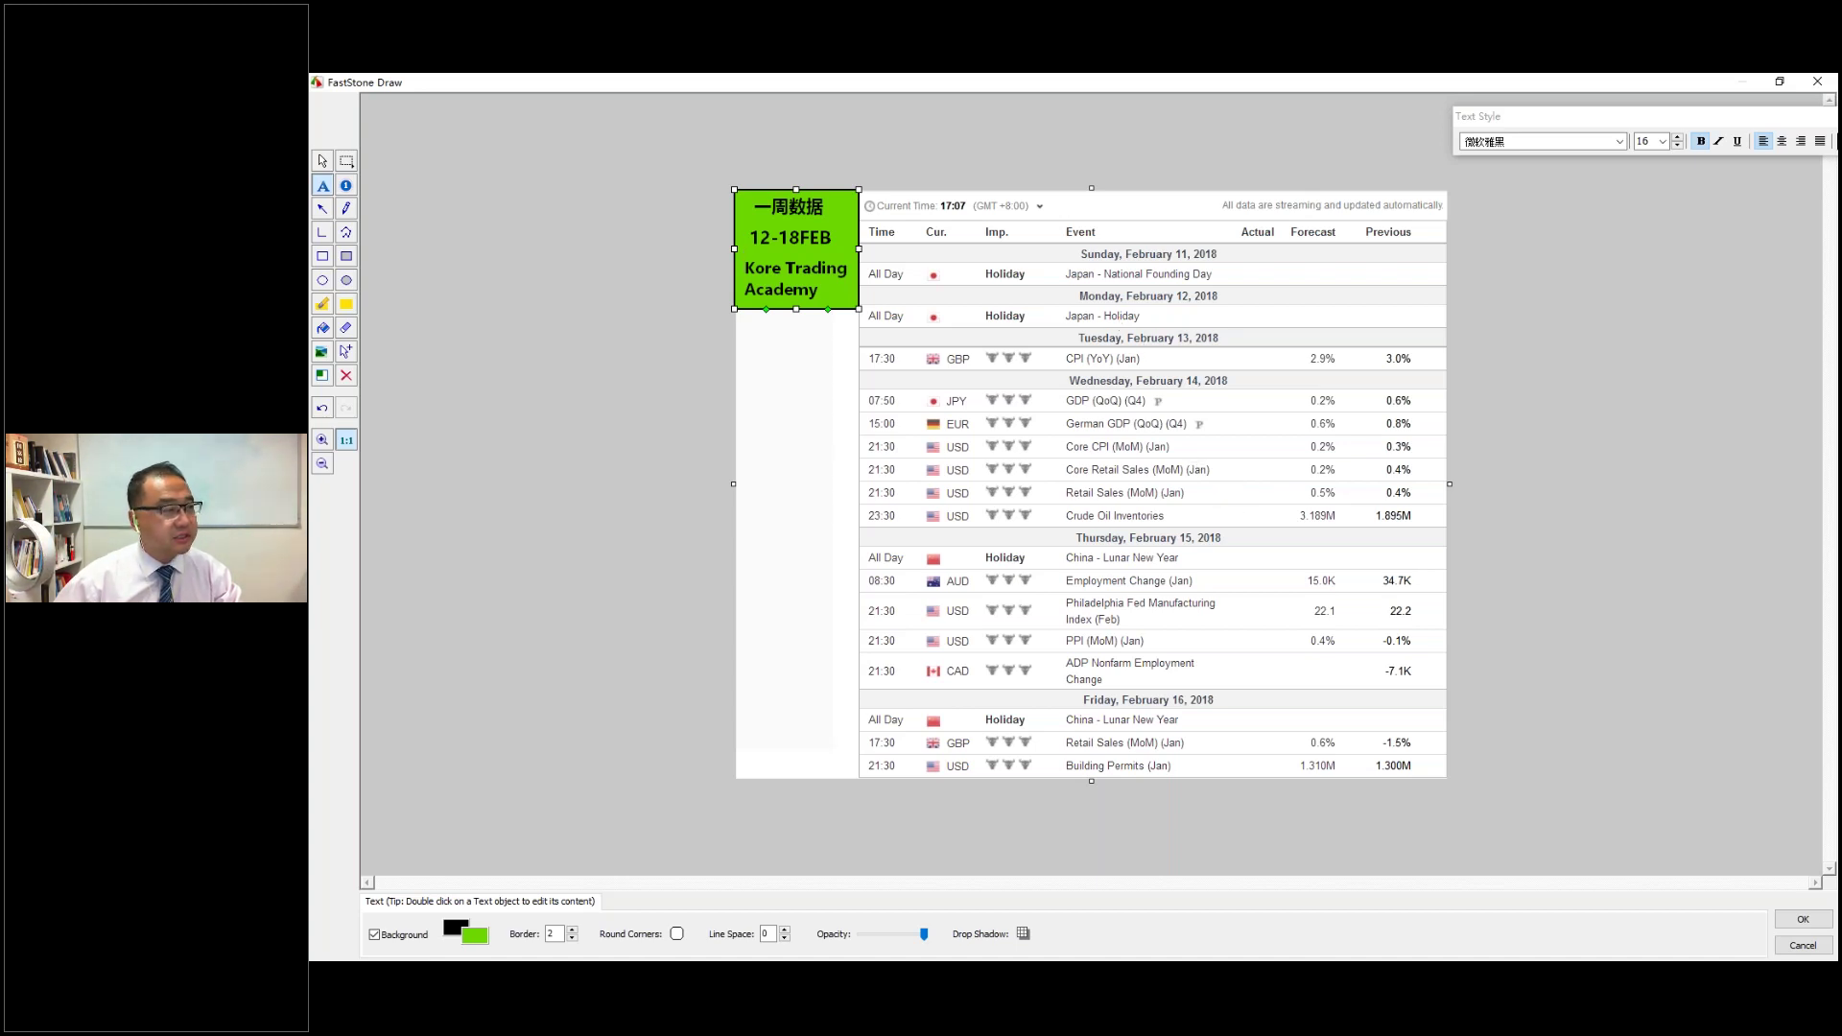
Draw a vertical double-headed arrow through the Actual column, from the February 11 holiday row to the February 16 holiday row.
{"action": "left_click", "coordinate": [323, 208]}
{"action": "mouse_move", "coordinate": [1250, 273]}
{"action": "left_mouse_down"}
{"action": "mouse_move", "coordinate": [1248, 725]}
{"action": "mouse_move", "coordinate": [1302, 700]}
{"action": "left_mouse_up"}
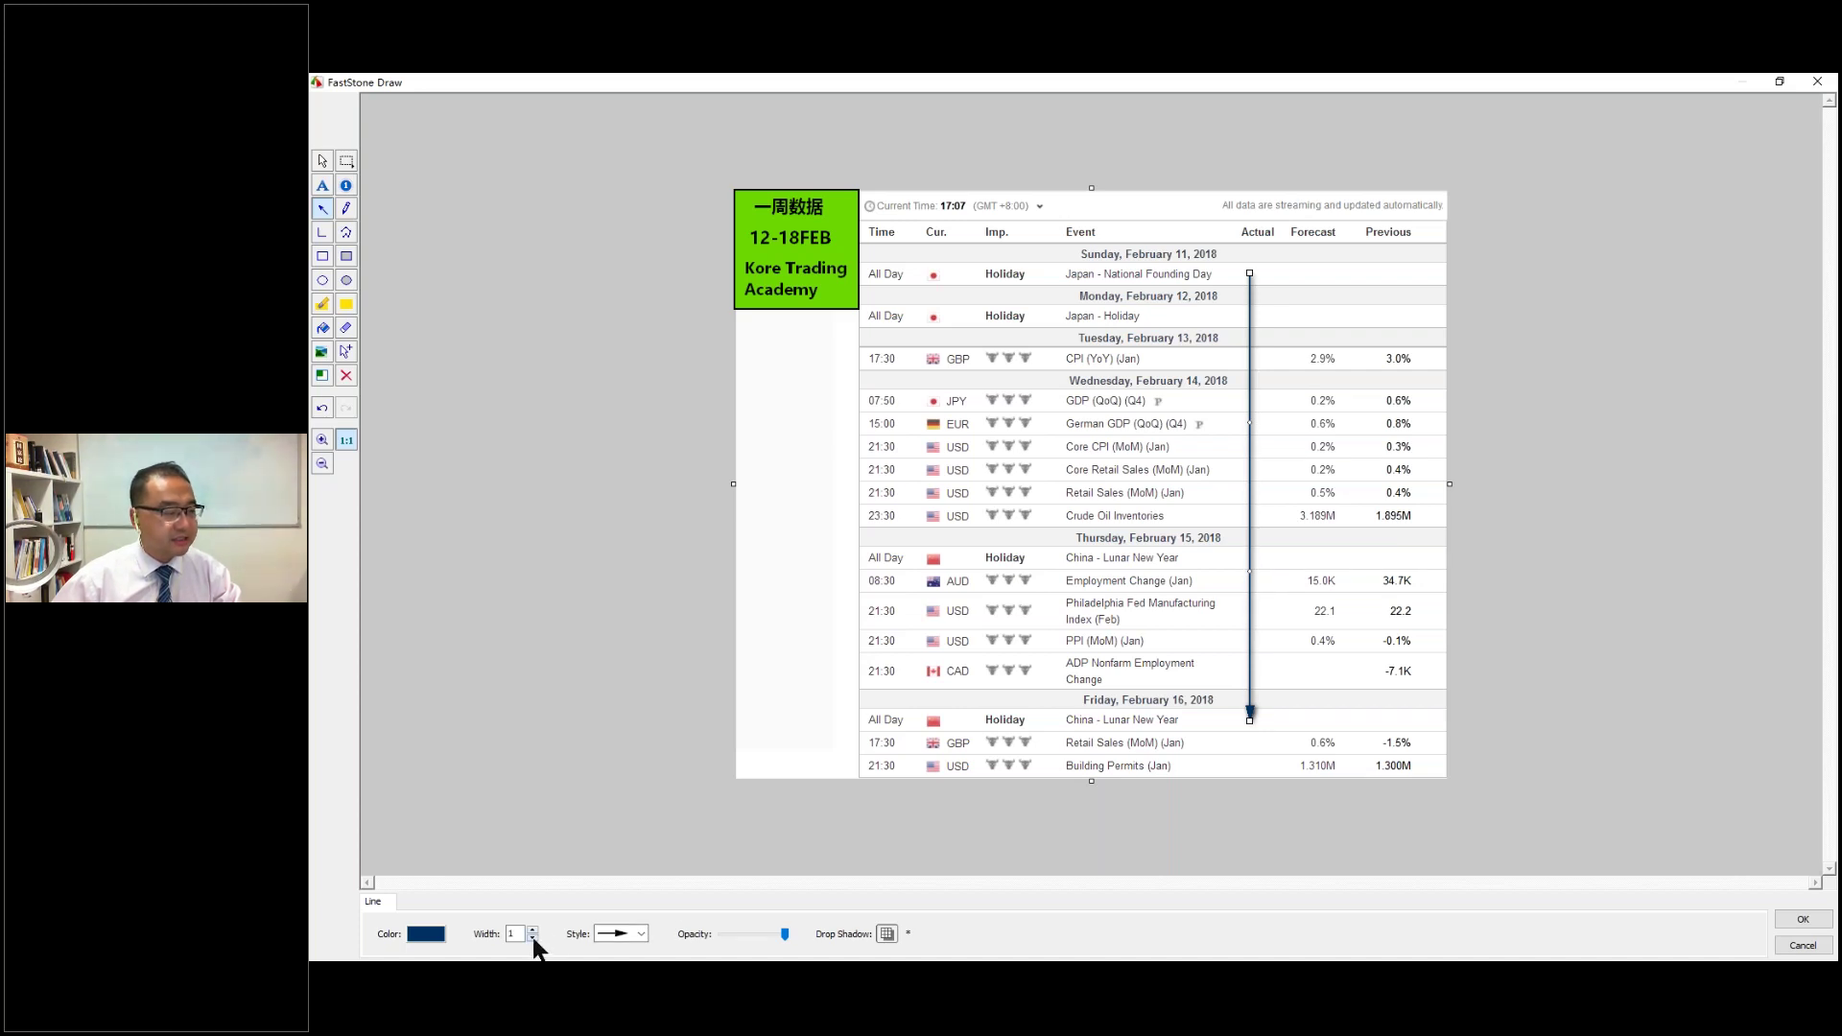
{"action": "left_click", "coordinate": [617, 935]}
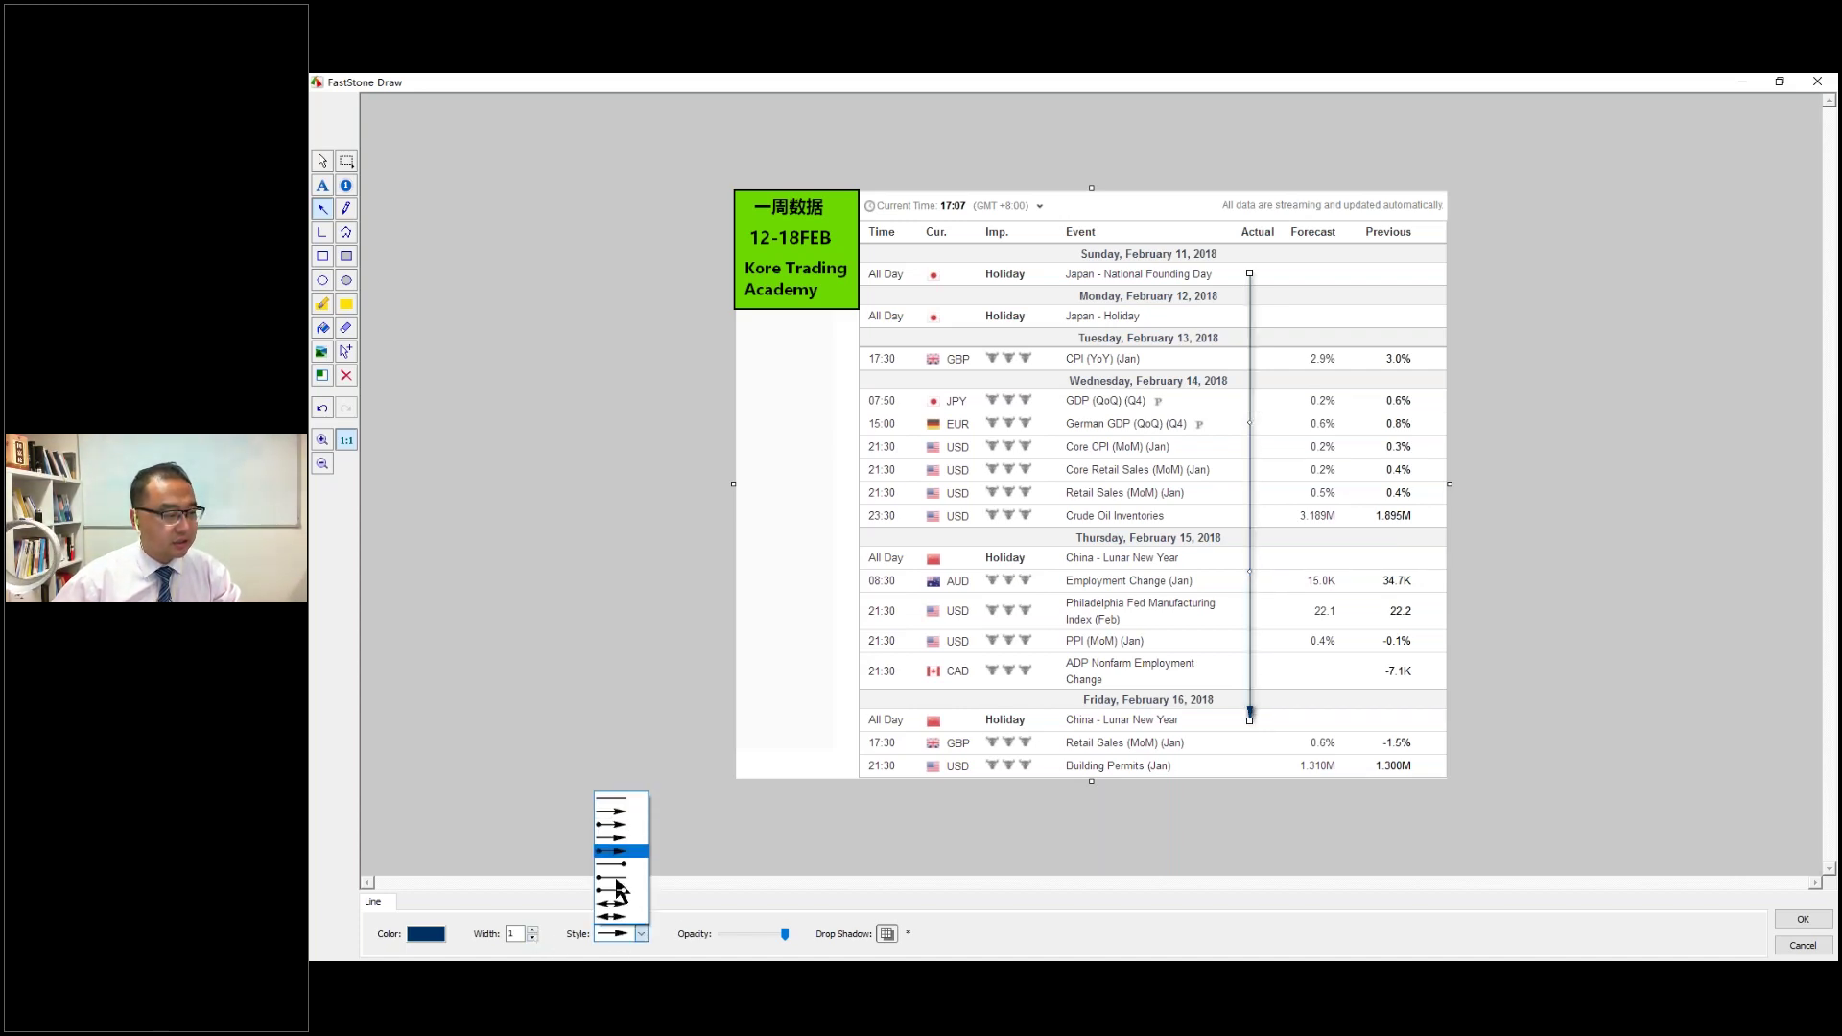
{"action": "left_click", "coordinate": [622, 905]}
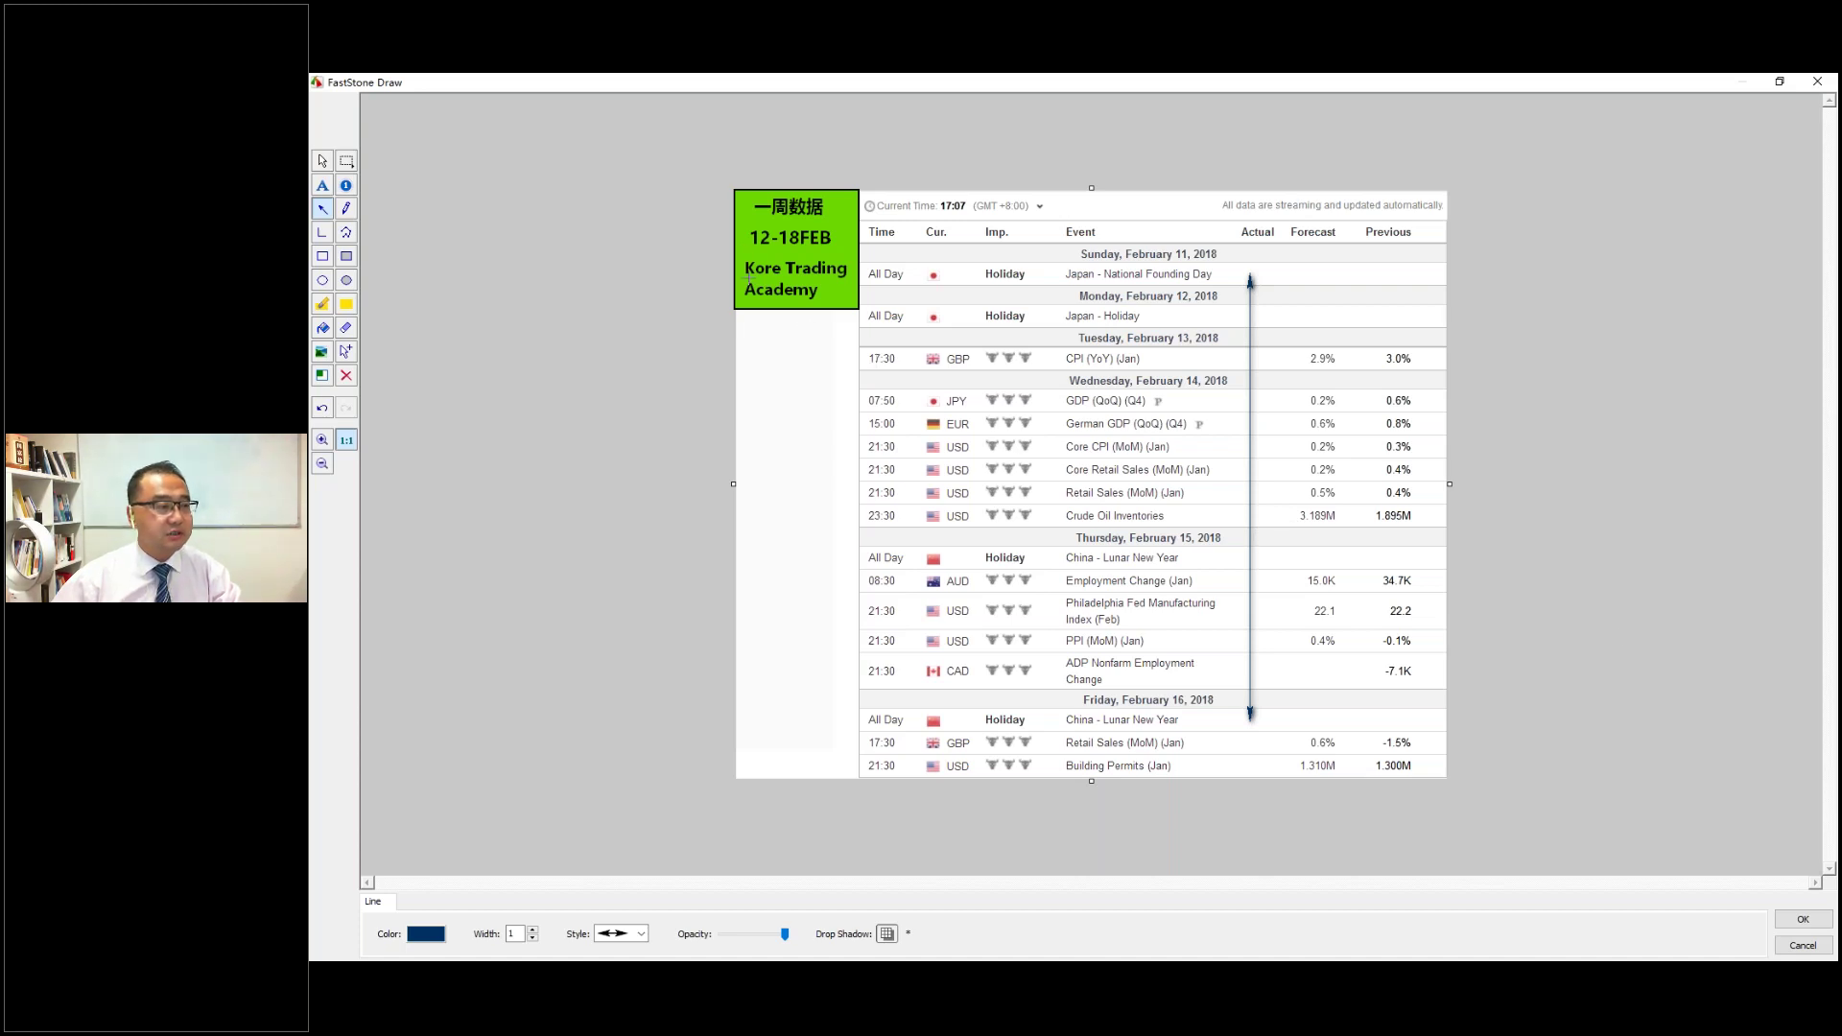
Narrow the green heading box slightly so its outer edge lines up with the edge of the captured image.
{"action": "left_click", "coordinate": [750, 235]}
{"action": "left_click_drag", "start_coordinate": [734, 248], "coordinate": [735, 247]}
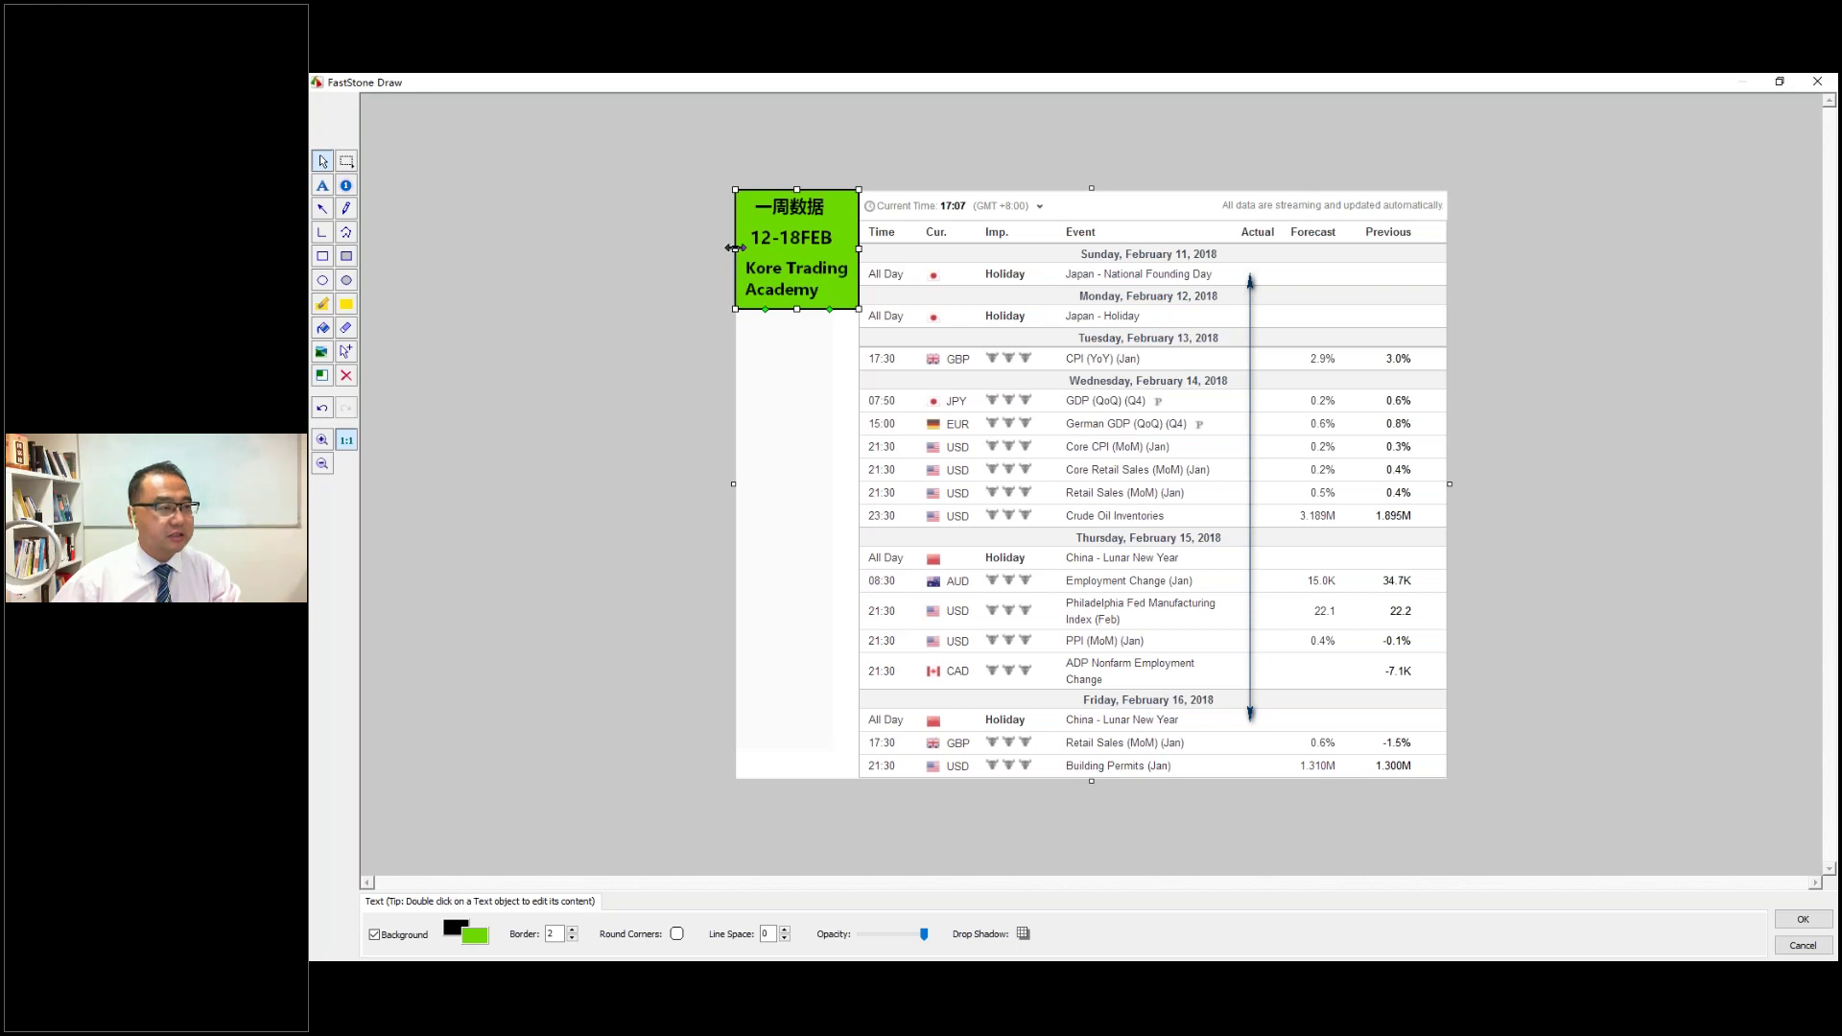
{"action": "left_click", "coordinate": [614, 283]}
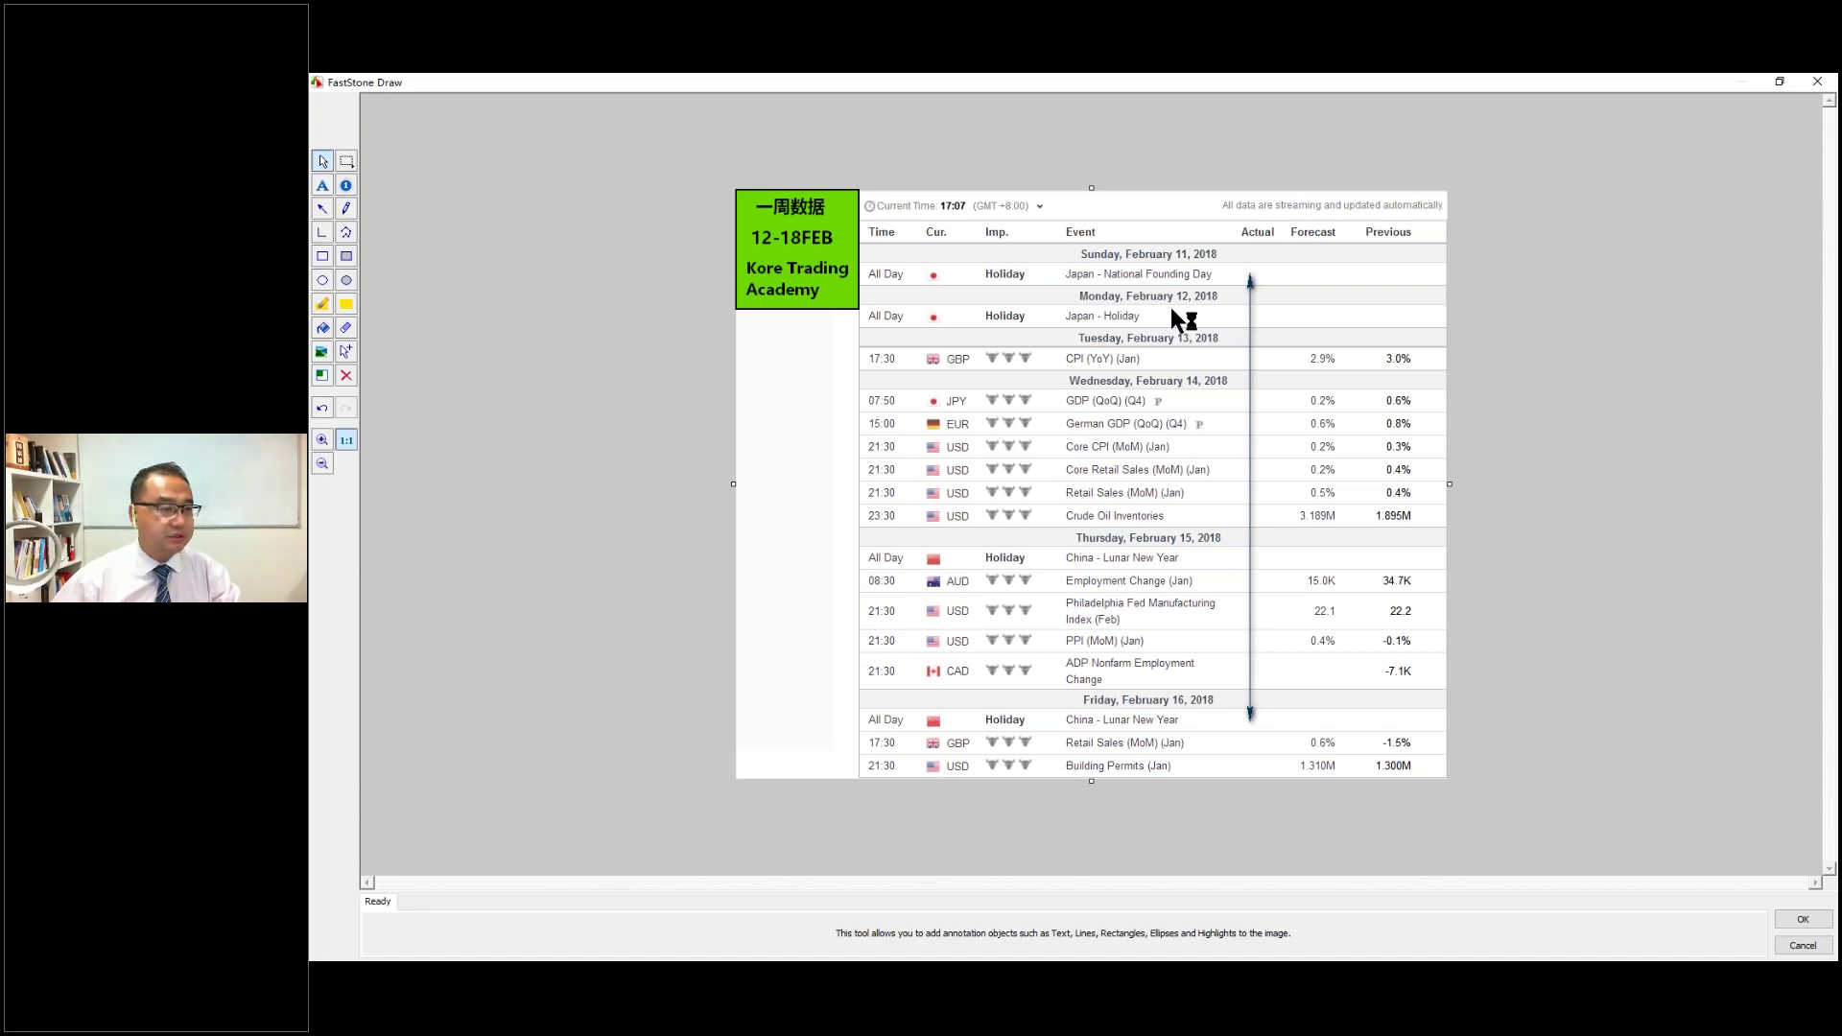
{"action": "left_click", "coordinate": [827, 278]}
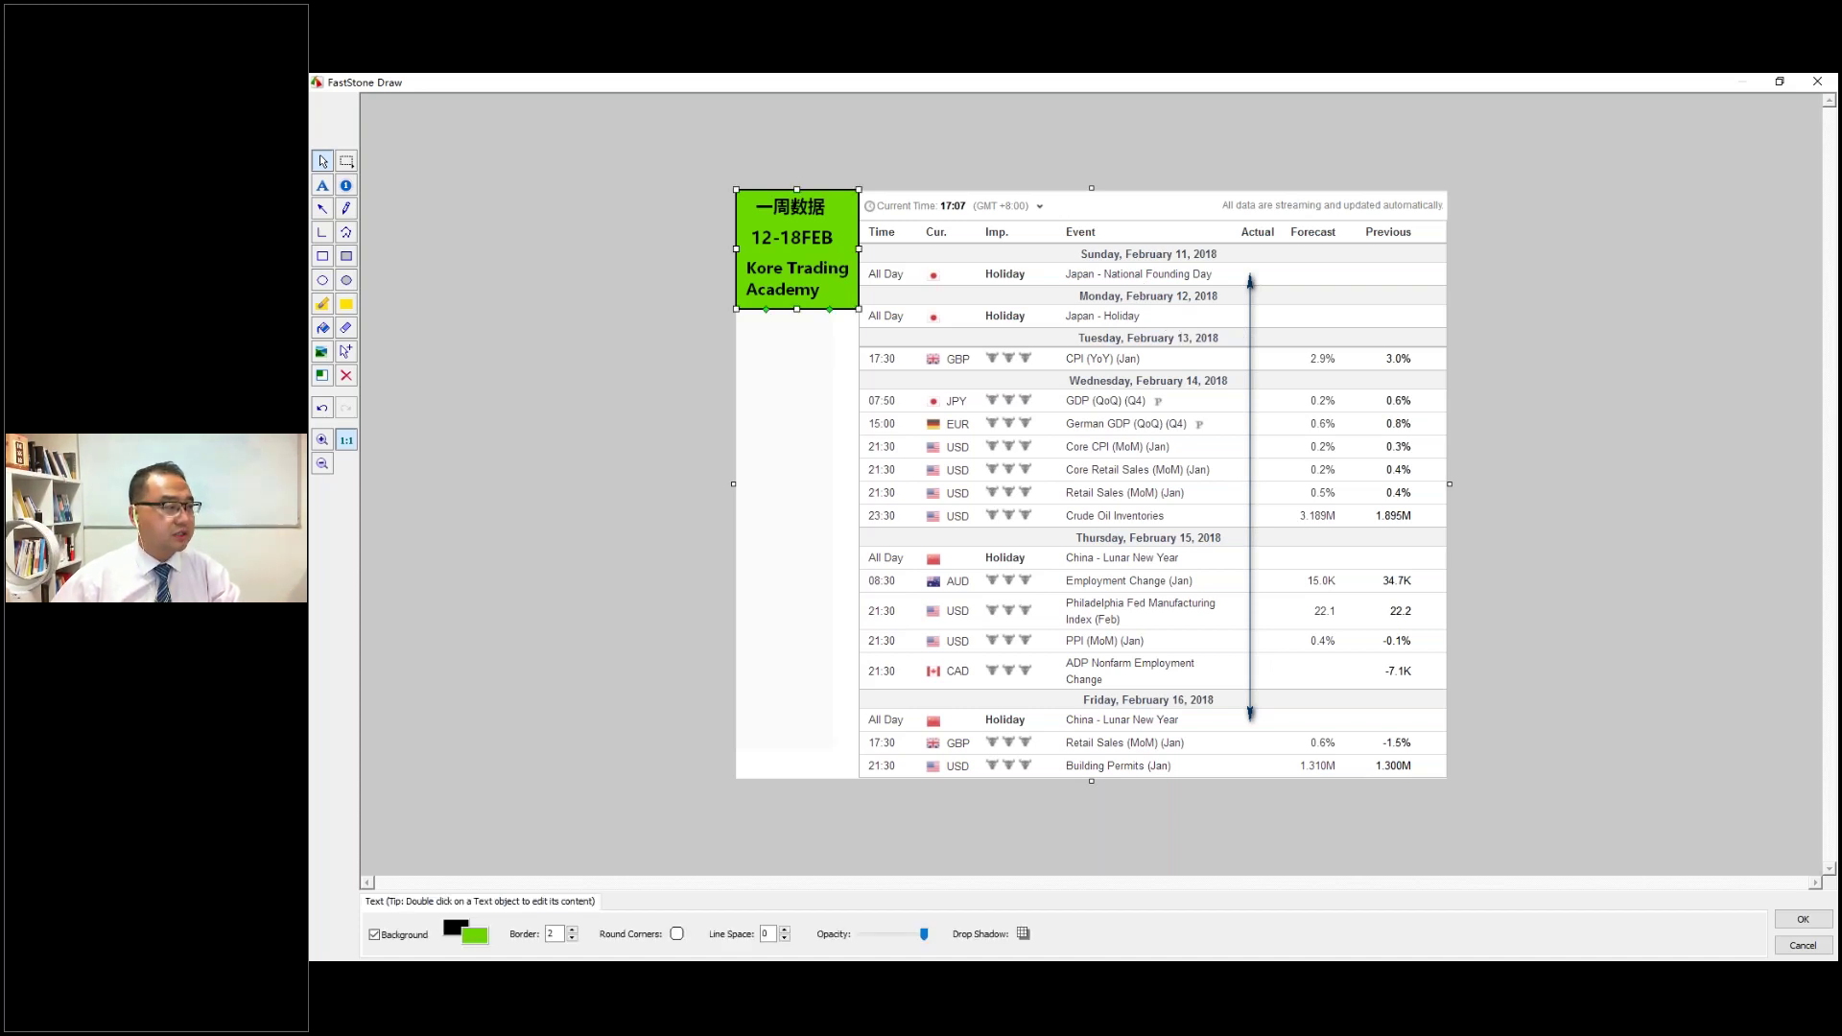
Draw a second green text box of the same width directly below the heading box, with font size 13.
{"action": "left_click", "coordinate": [323, 186]}
{"action": "left_click_drag", "start_coordinate": [735, 320], "coordinate": [859, 429]}
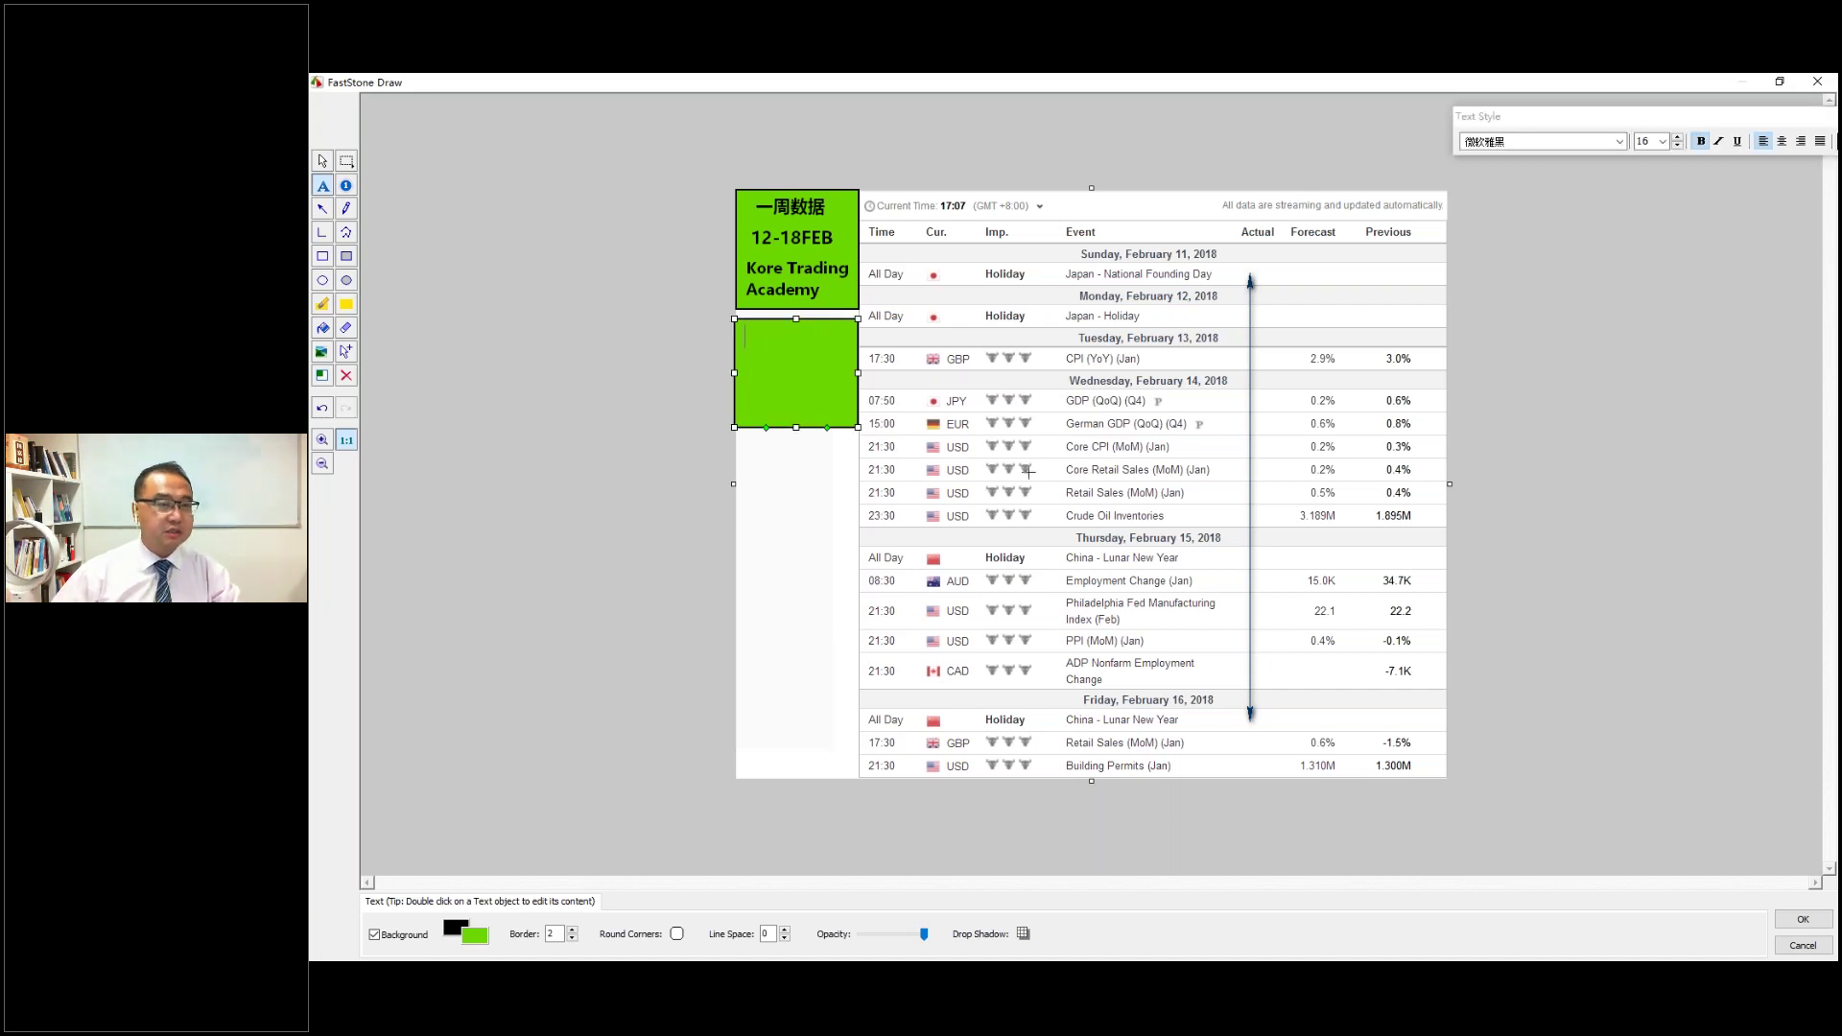
{"action": "left_click", "coordinate": [1678, 144]}
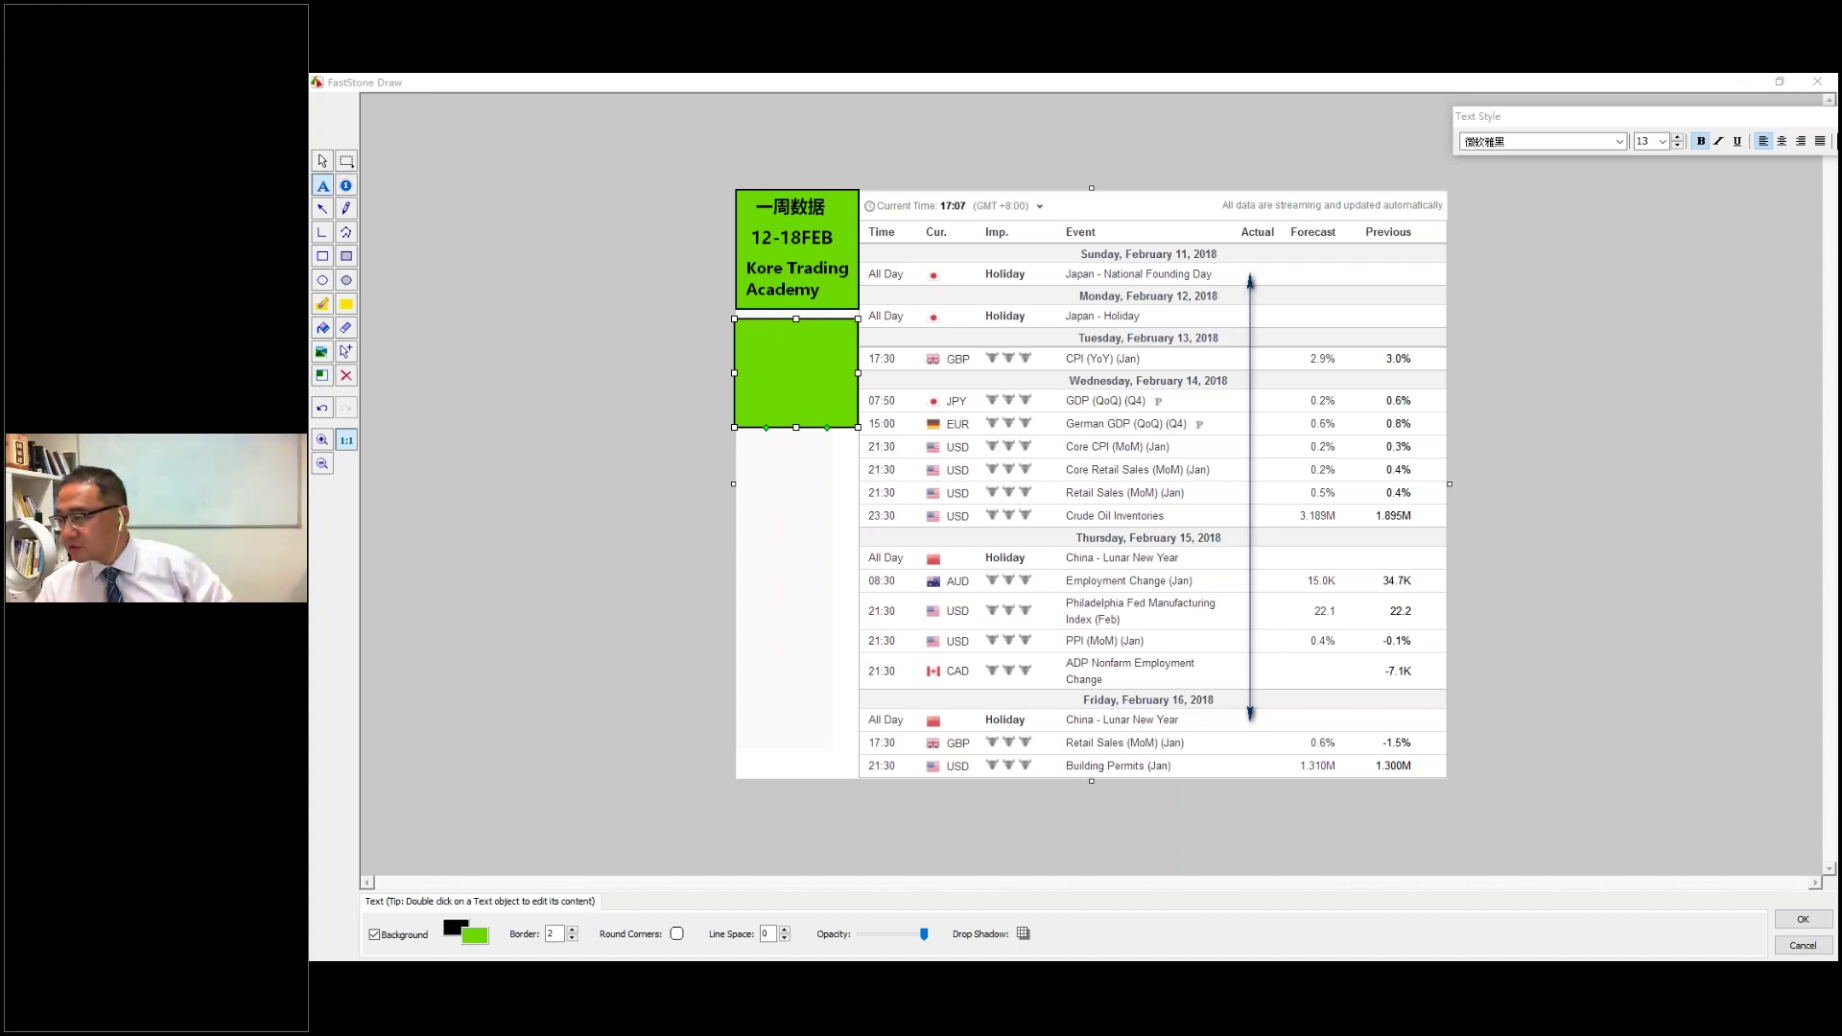
Enter "中日假期" in the second green text box.
{"action": "double_click", "coordinate": [775, 355]}
{"action": "type", "text": "zhou"}
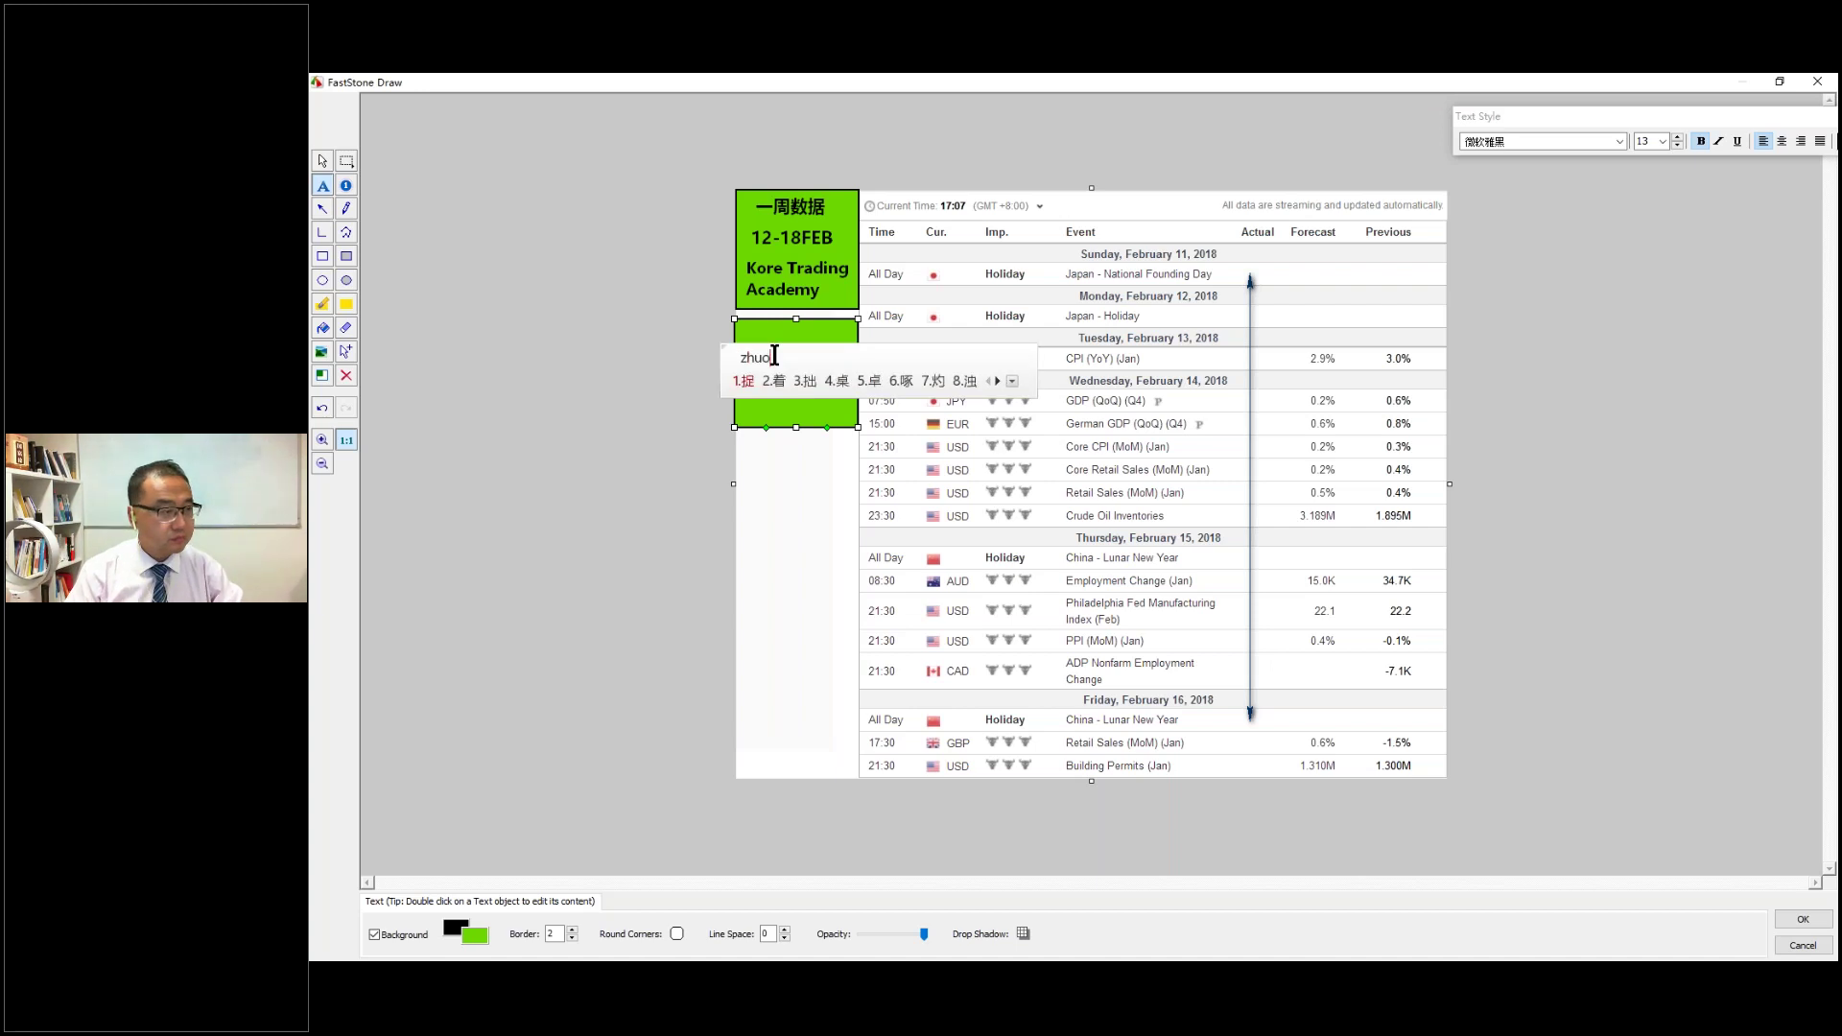
{"action": "key", "text": "BackSpace"}
{"action": "key", "text": "BackSpace"}
{"action": "key", "text": "BackSpace"}
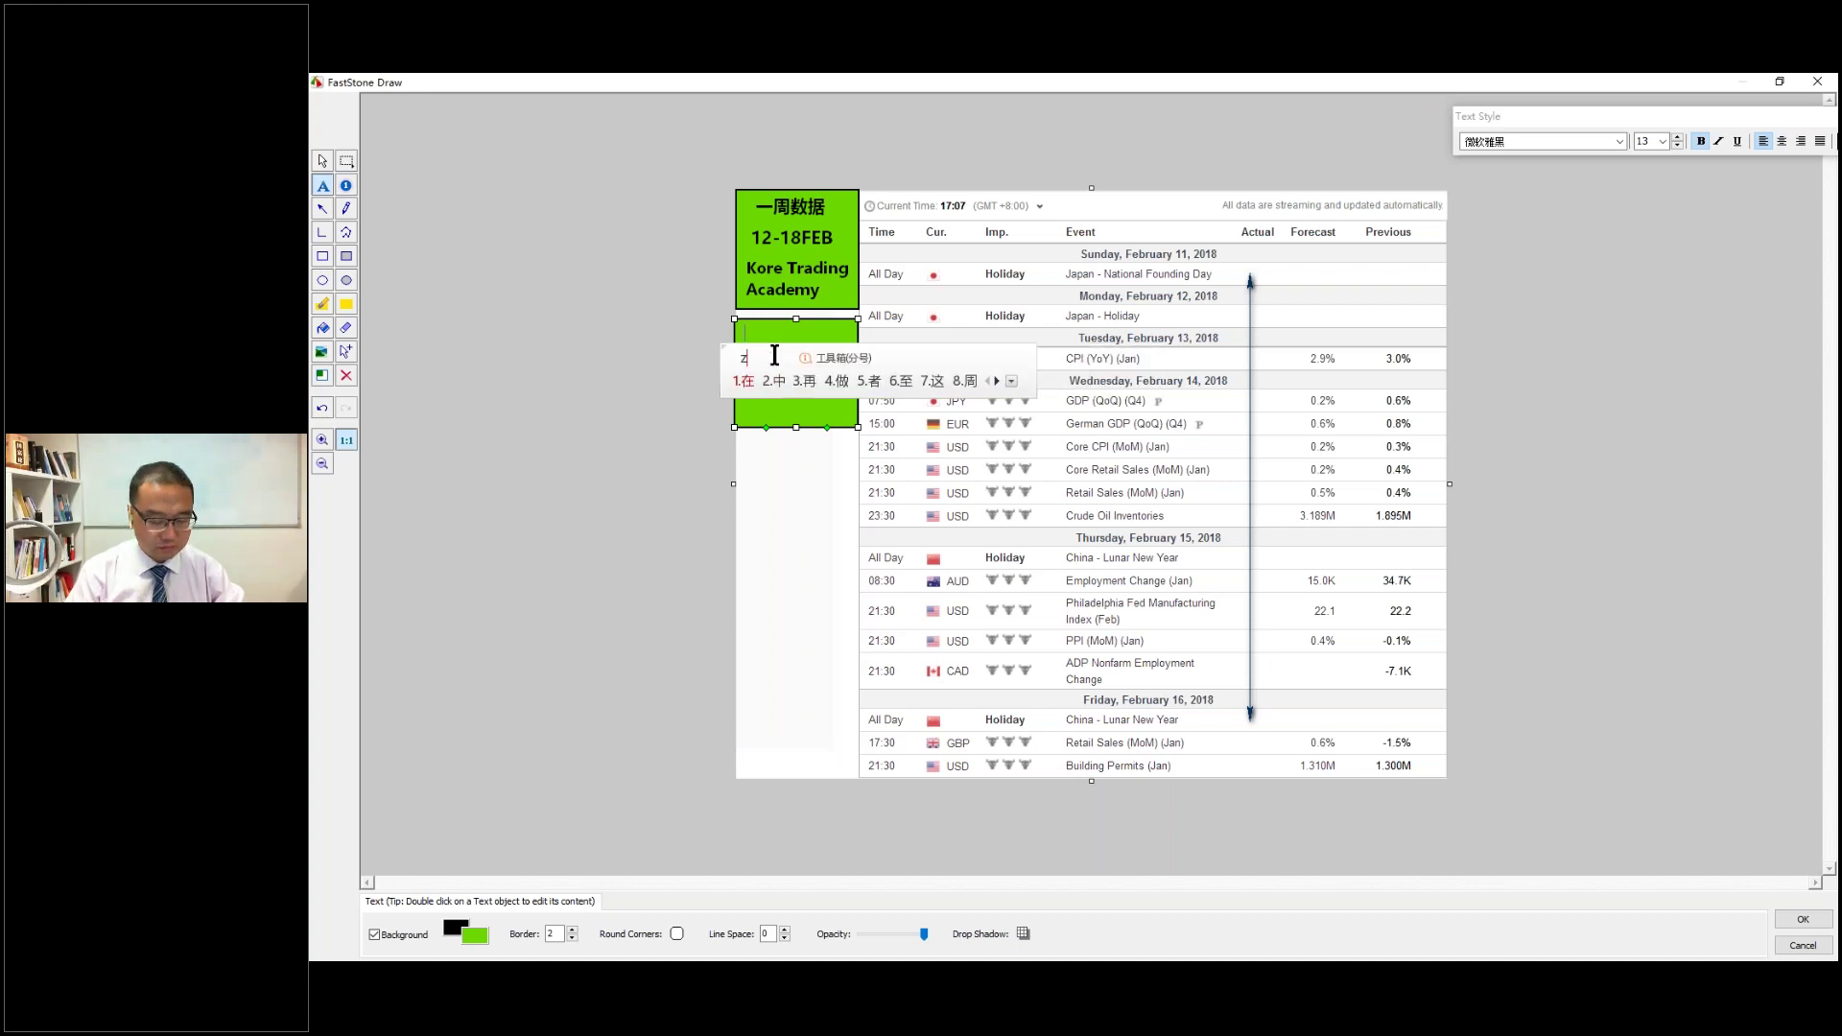
{"action": "type", "text": "h"}
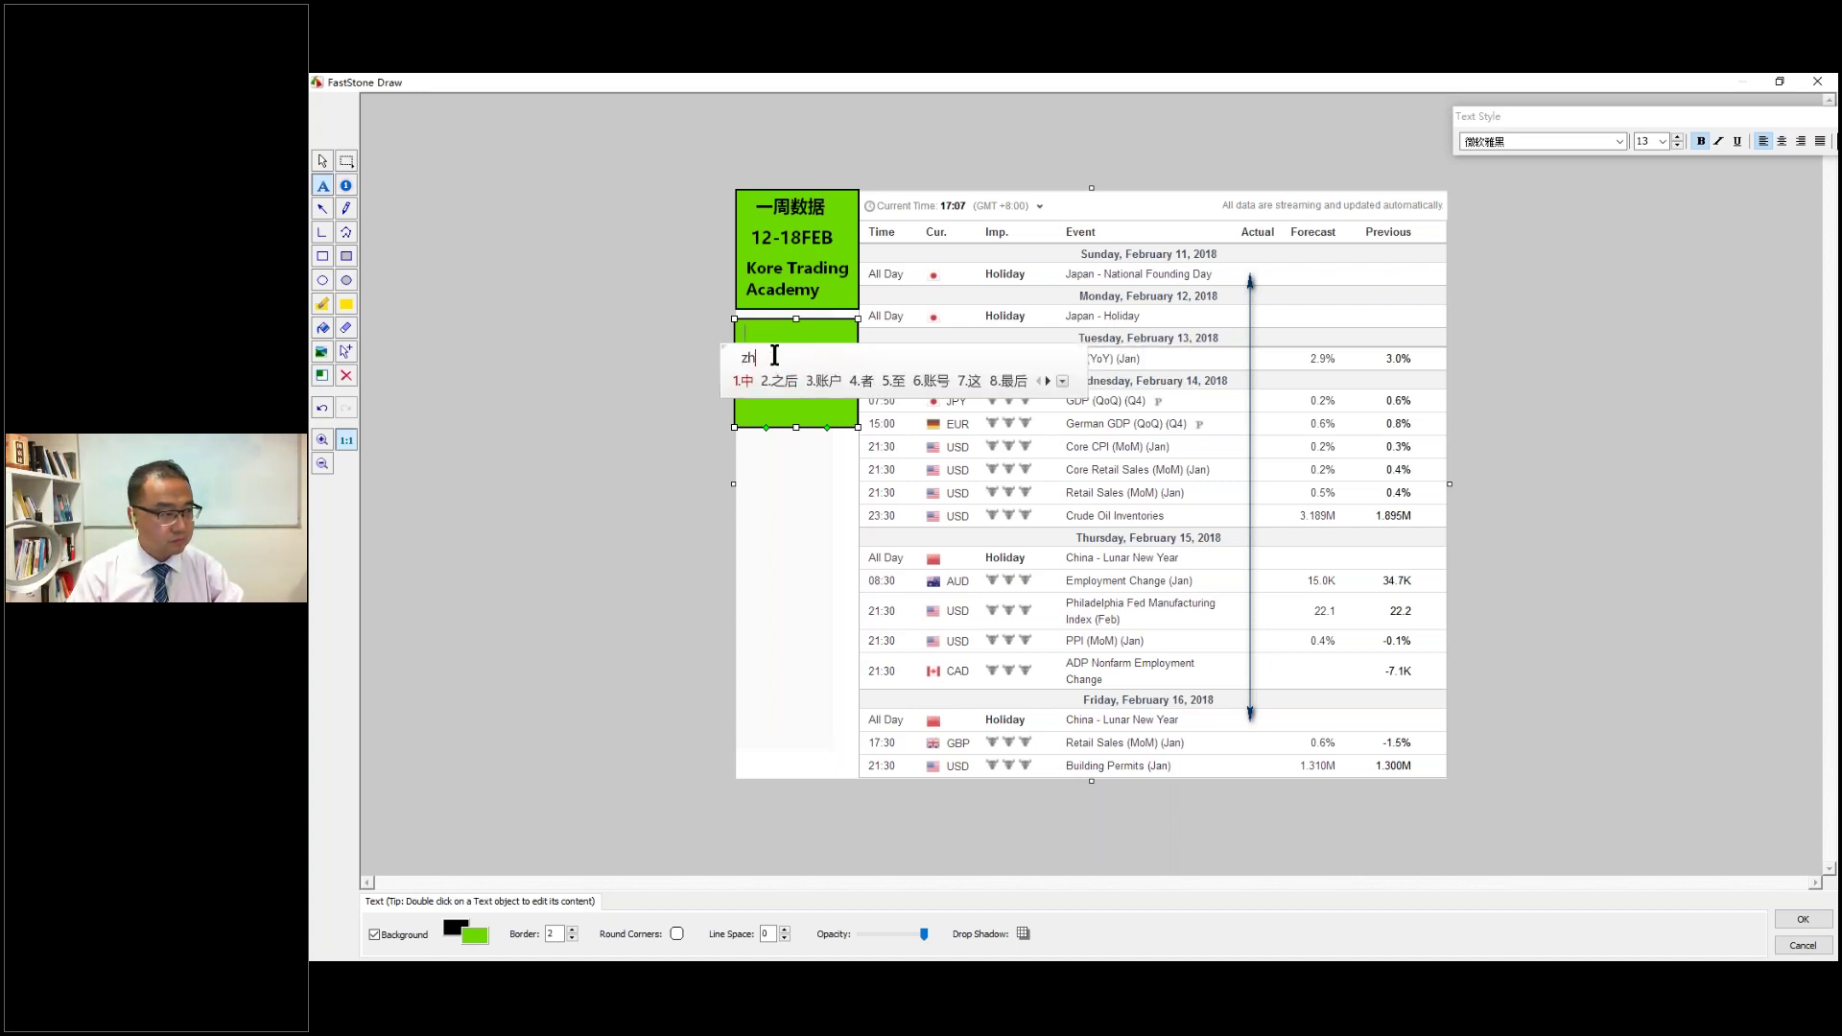
{"action": "type", "text": "ong'rui"}
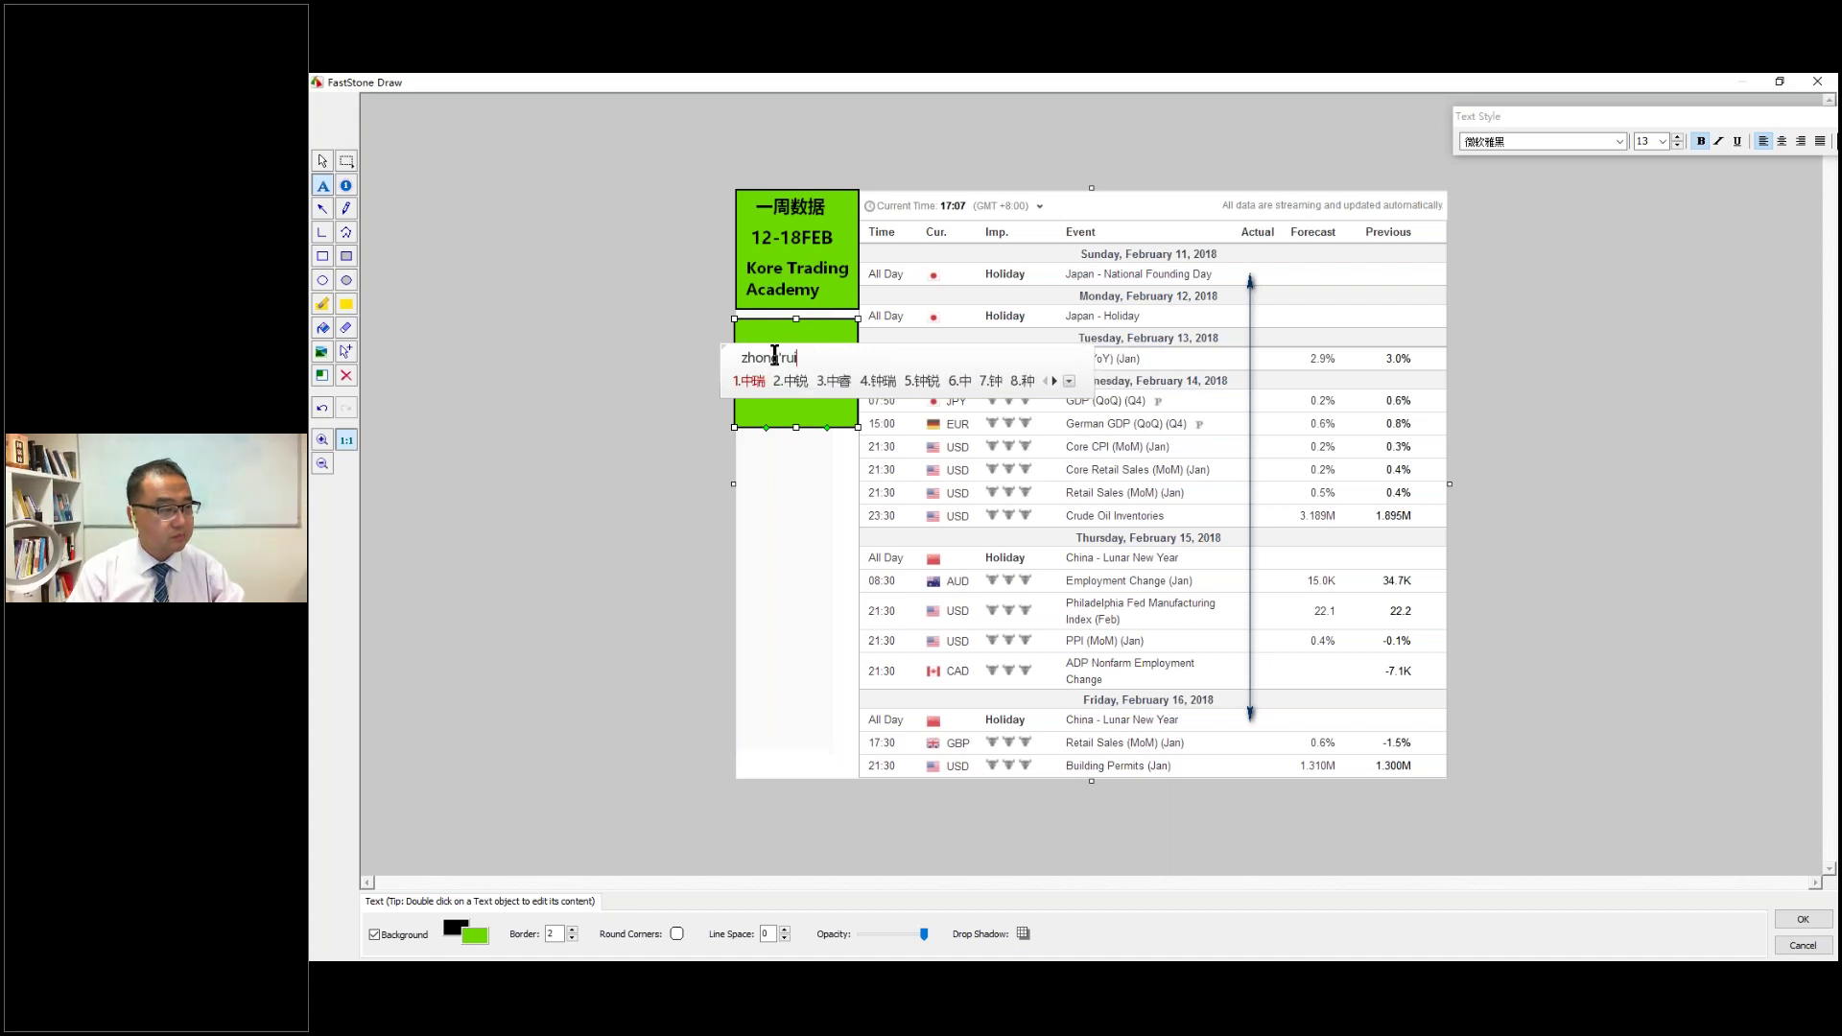
{"action": "key", "text": "BackSpace"}
{"action": "key", "text": "BackSpace"}
{"action": "key", "text": "BackSpace"}
{"action": "type", "text": "ri"}
{"action": "key", "text": "space"}
{"action": "type", "text": "jiaqi"}
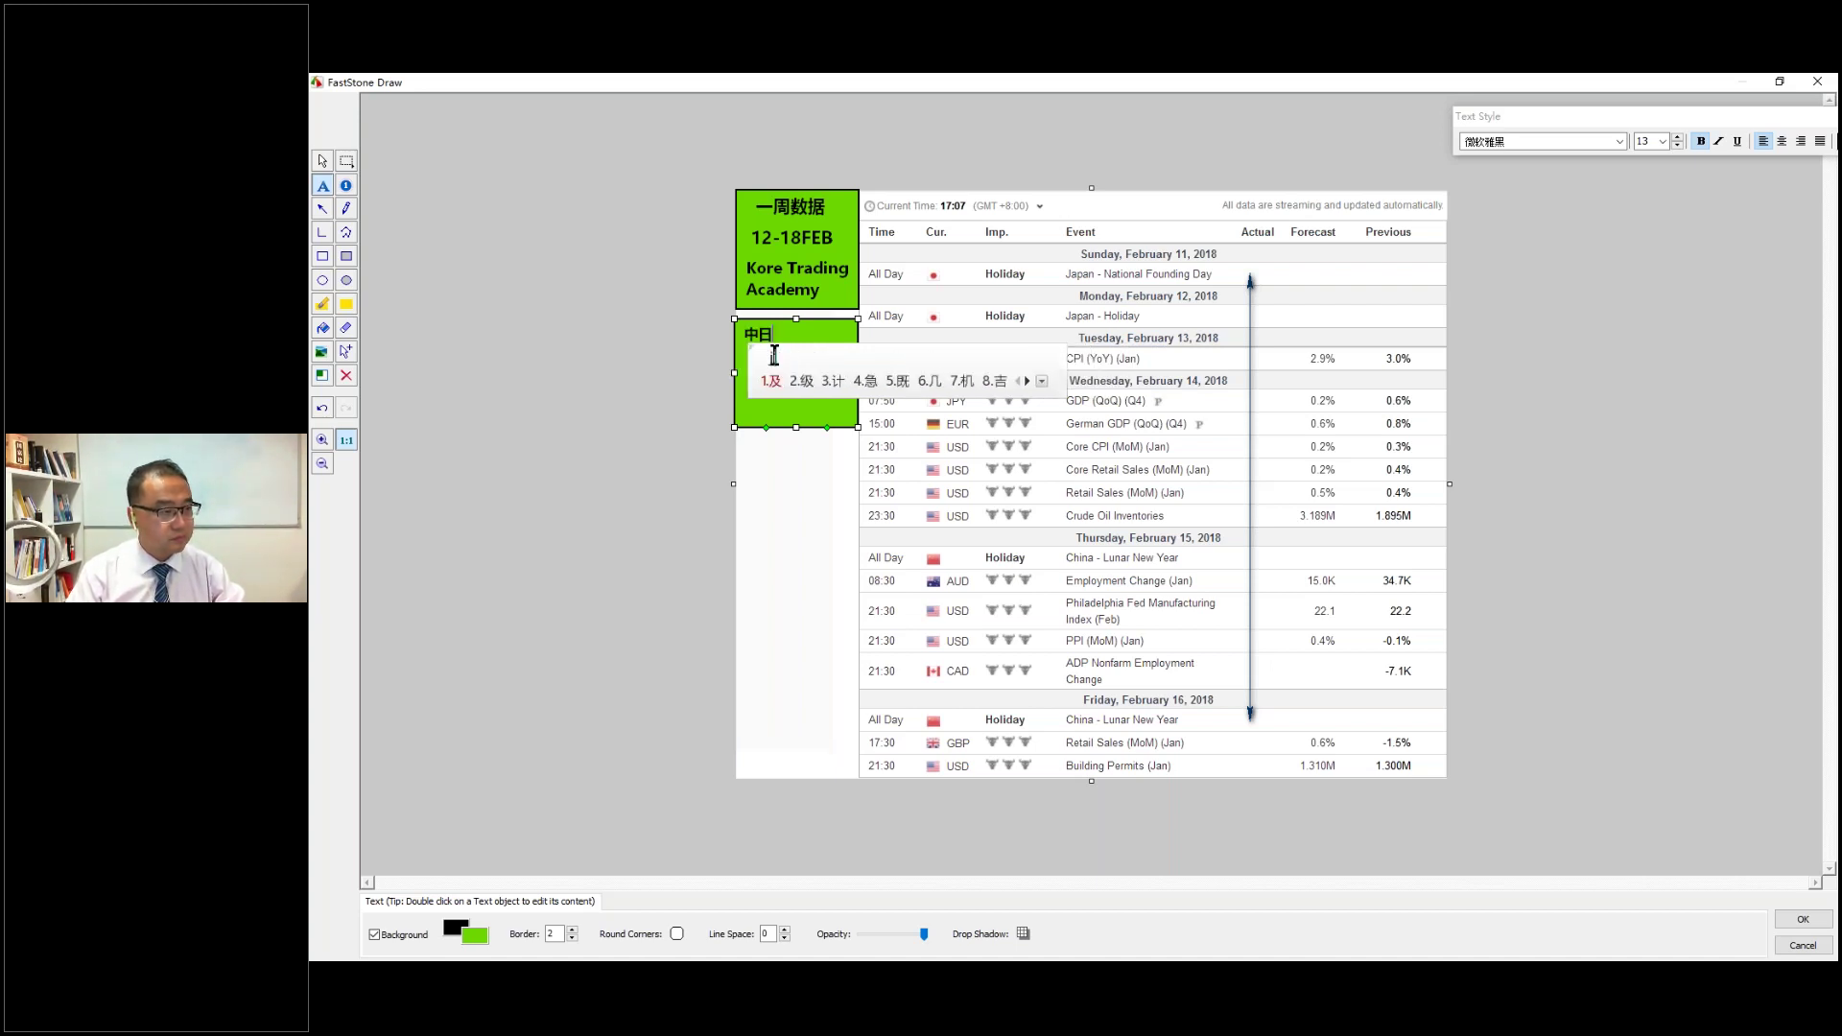
{"action": "key", "text": "space"}
Correct the wording in the second text box to read "中国假期".
{"action": "left_click", "coordinate": [774, 355]}
{"action": "key", "text": "BackSpace"}
{"action": "type", "text": "guo"}
{"action": "key", "text": "space"}
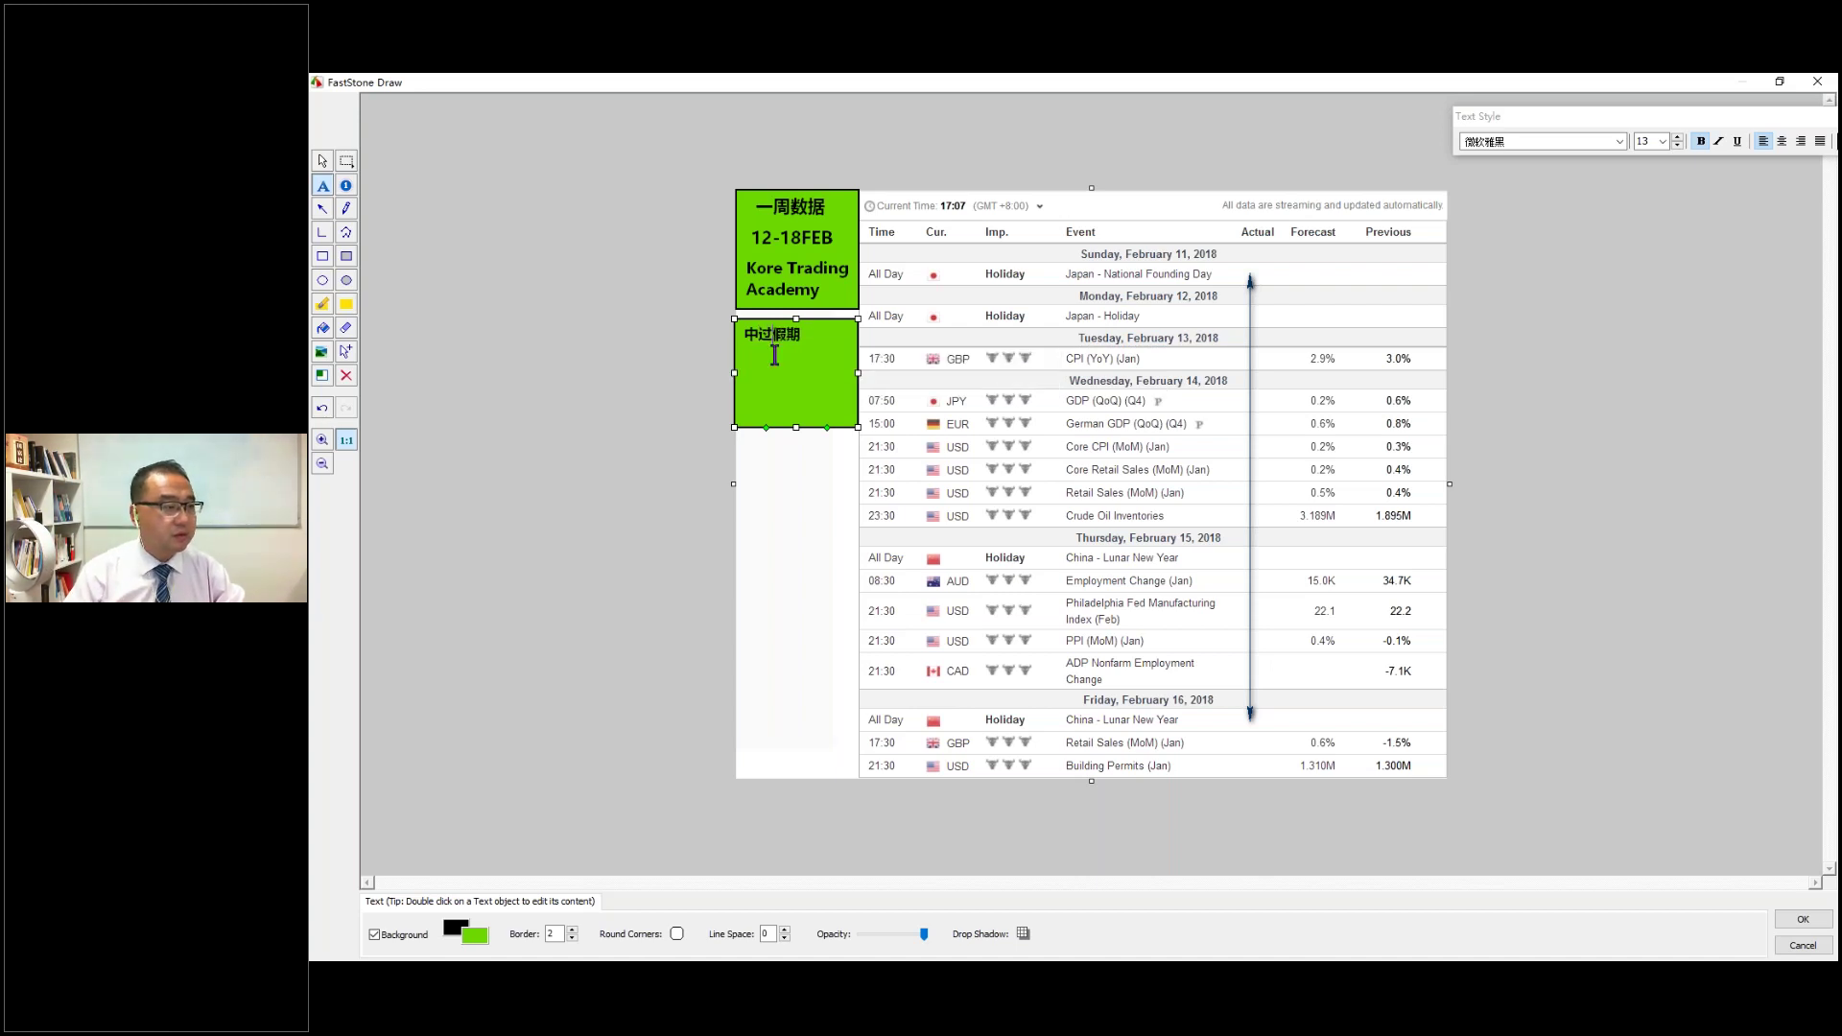
{"action": "key", "text": "BackSpace"}
{"action": "key", "text": "BackSpace"}
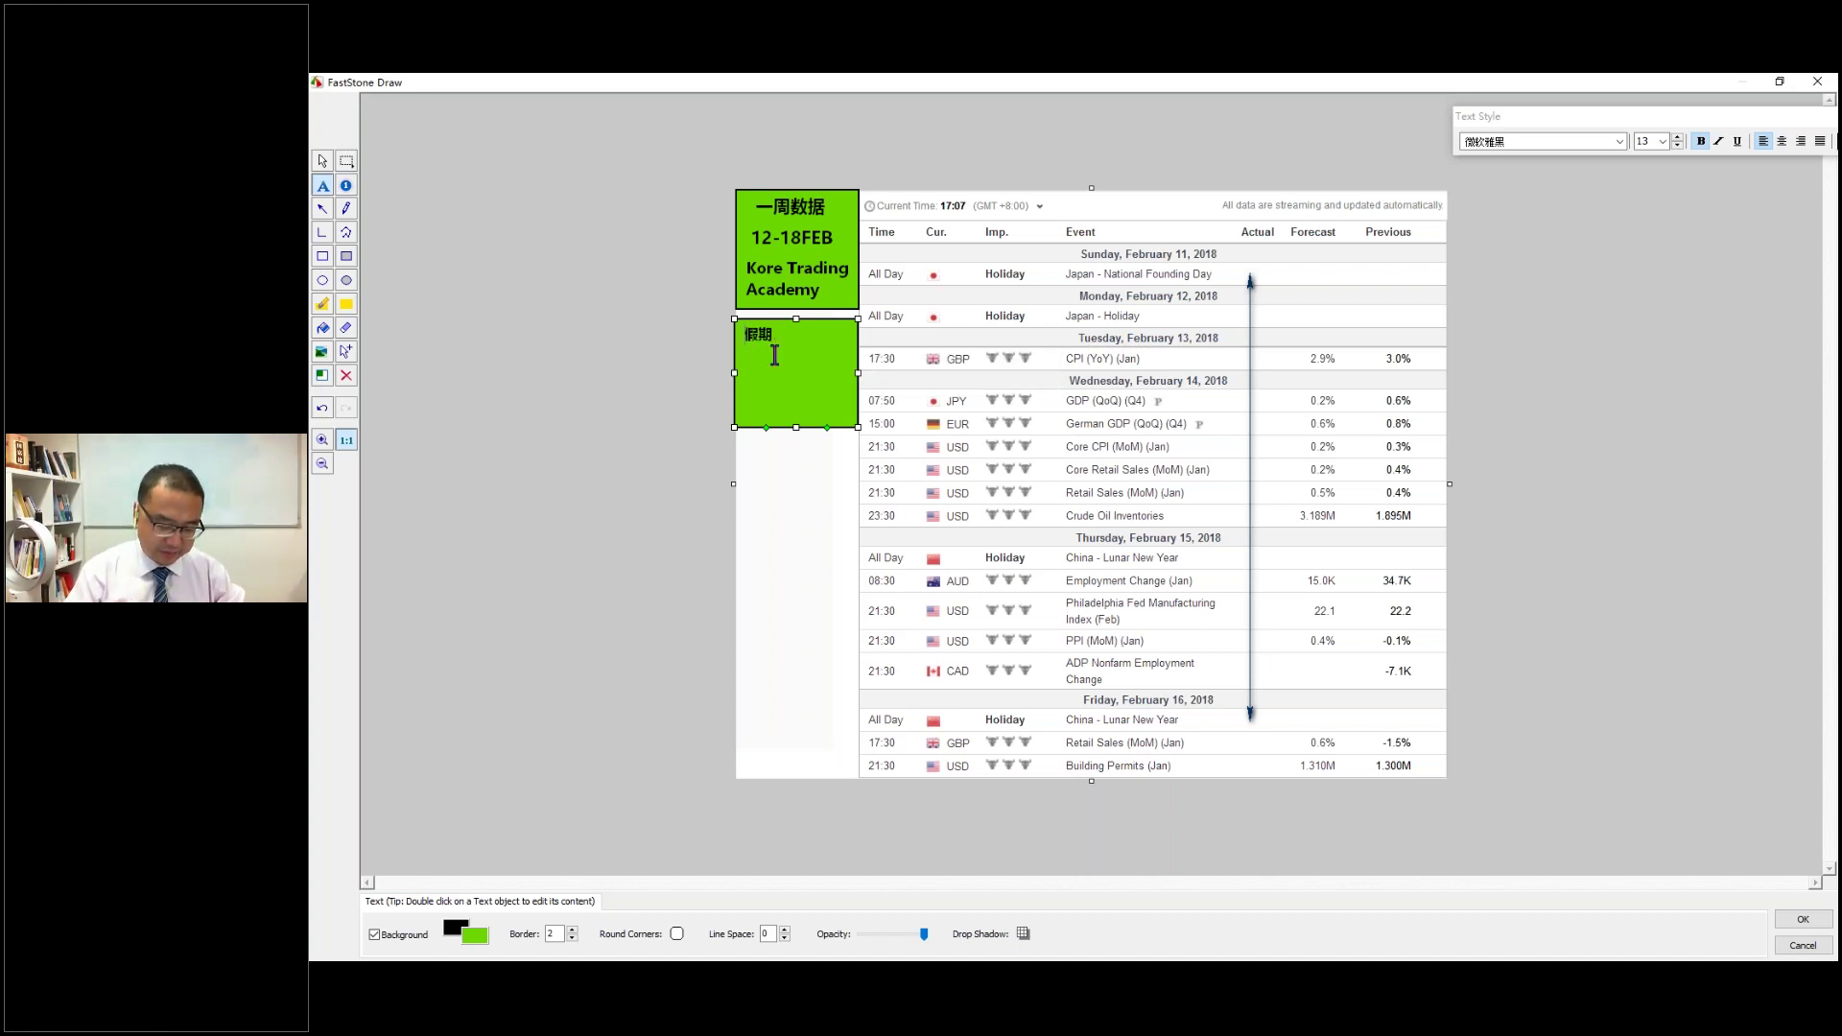
{"action": "type", "text": "zhongguo"}
{"action": "key", "text": "space"}
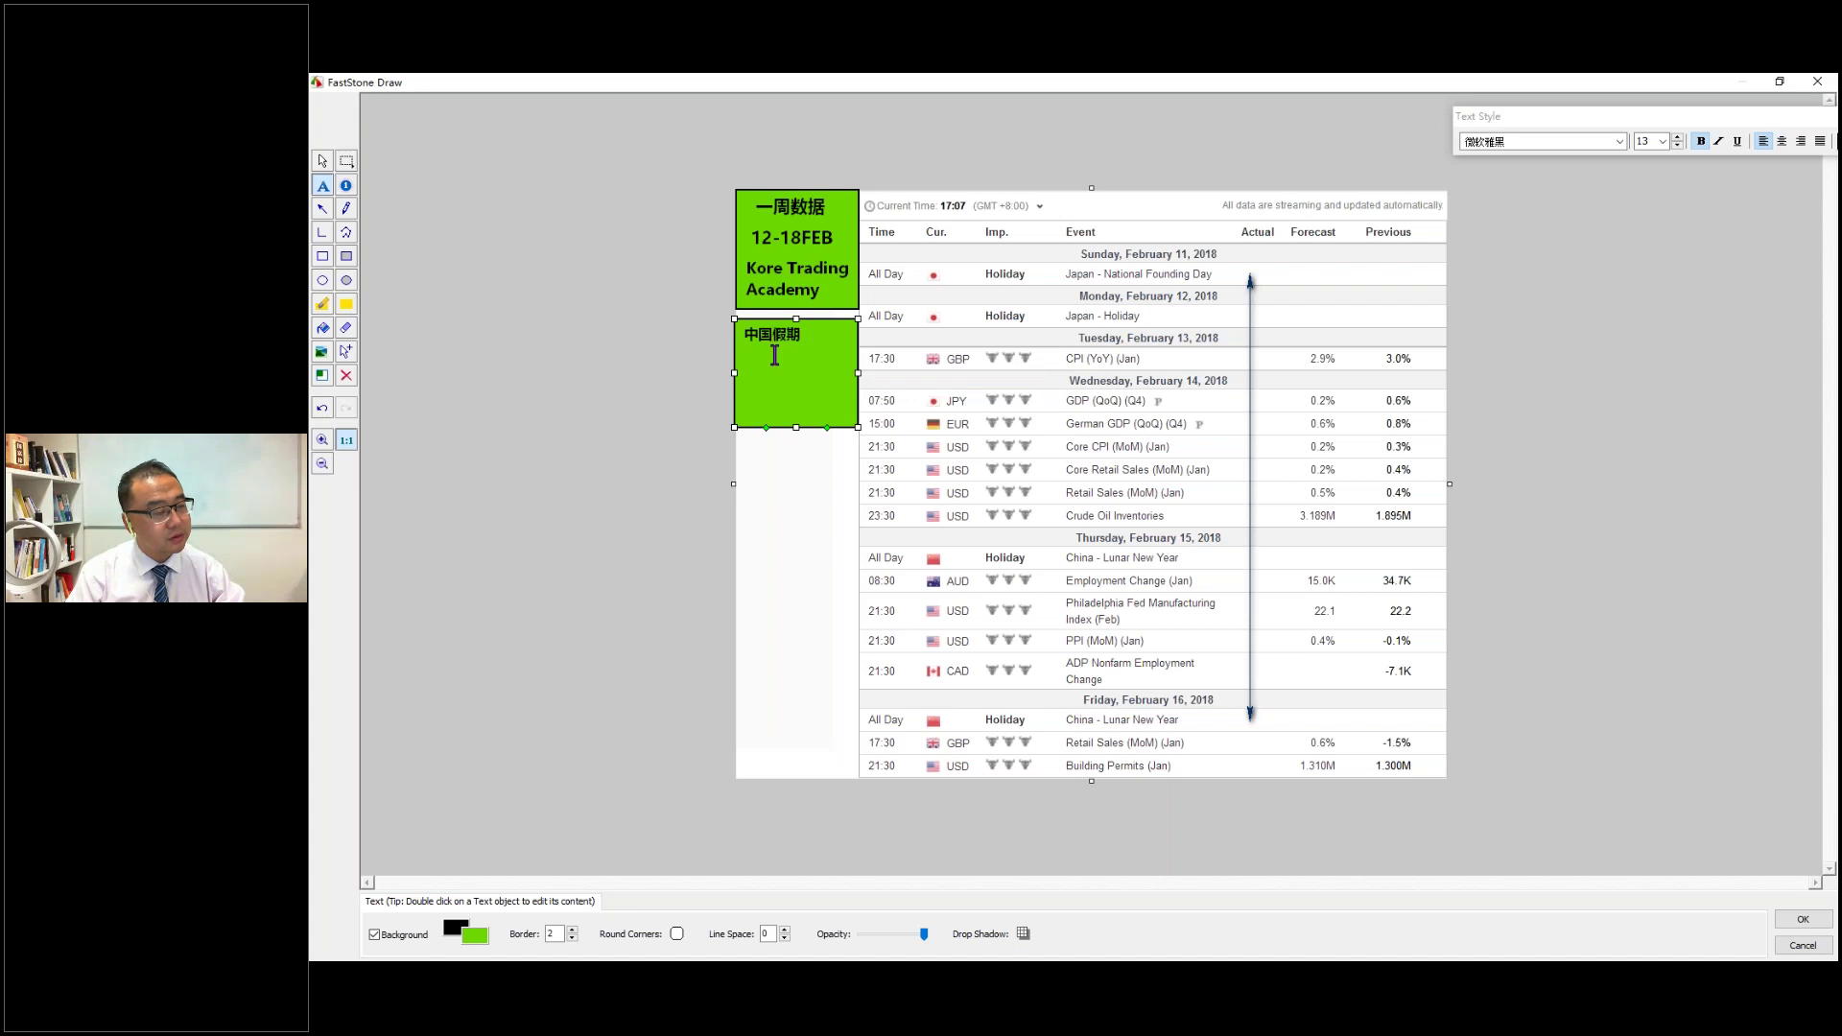
Reword the second green text box to read "中国新春佳节", removing the word "假期".
{"action": "left_click", "coordinate": [775, 355]}
{"action": "type", "text": "xin"}
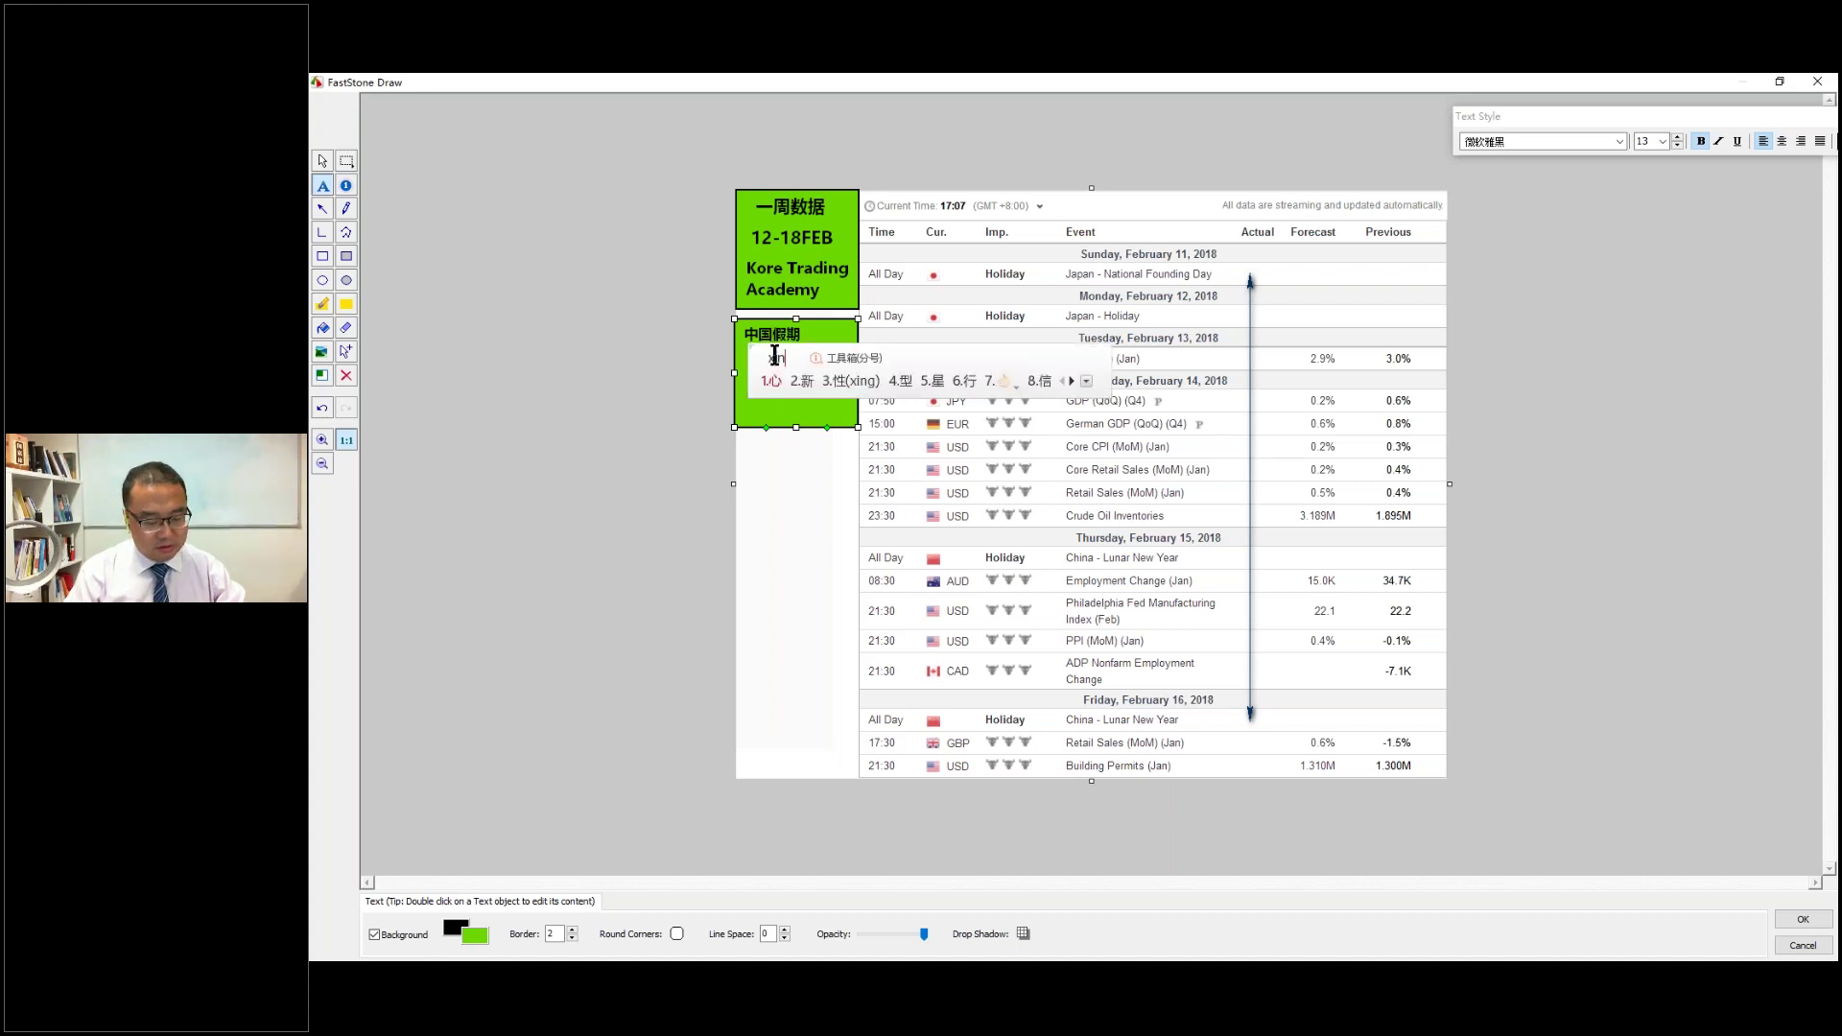
{"action": "type", "text": "2chun"}
{"action": "key", "text": "space"}
{"action": "type", "text": "jia5jie"}
{"action": "key", "text": "space"}
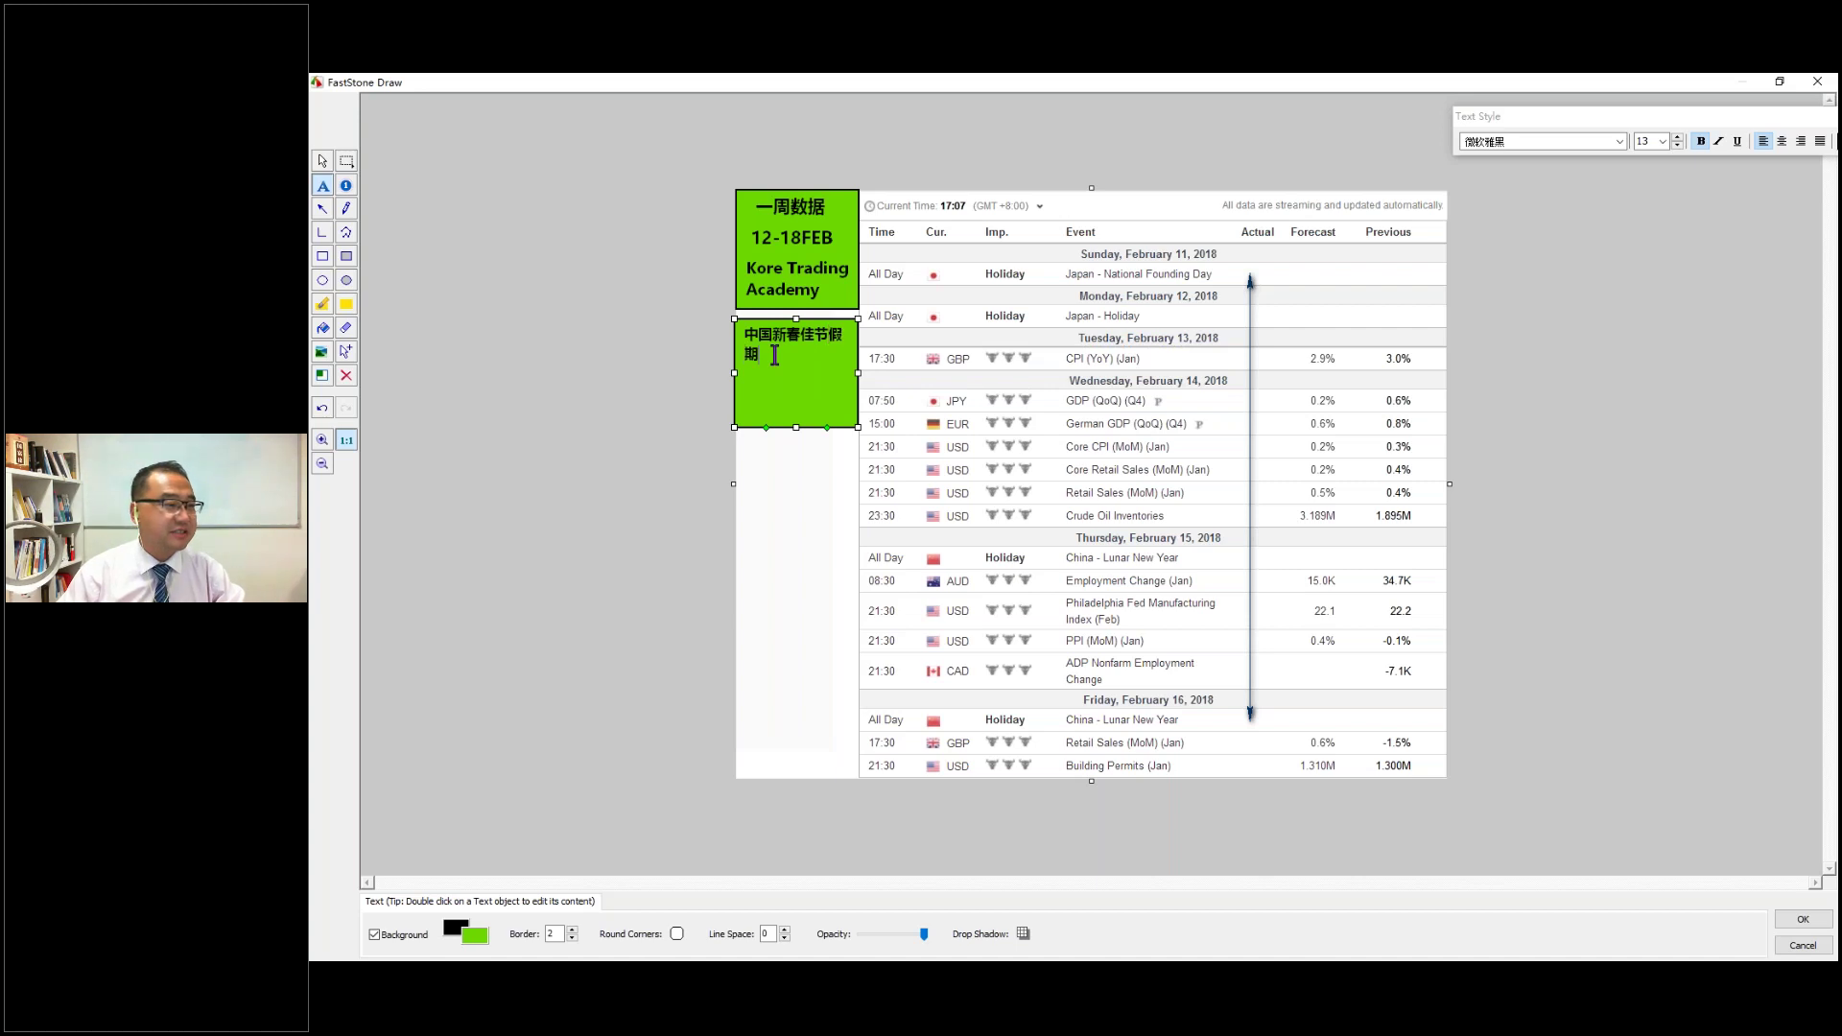
{"action": "key", "text": "Delete"}
{"action": "key", "text": "Delete"}
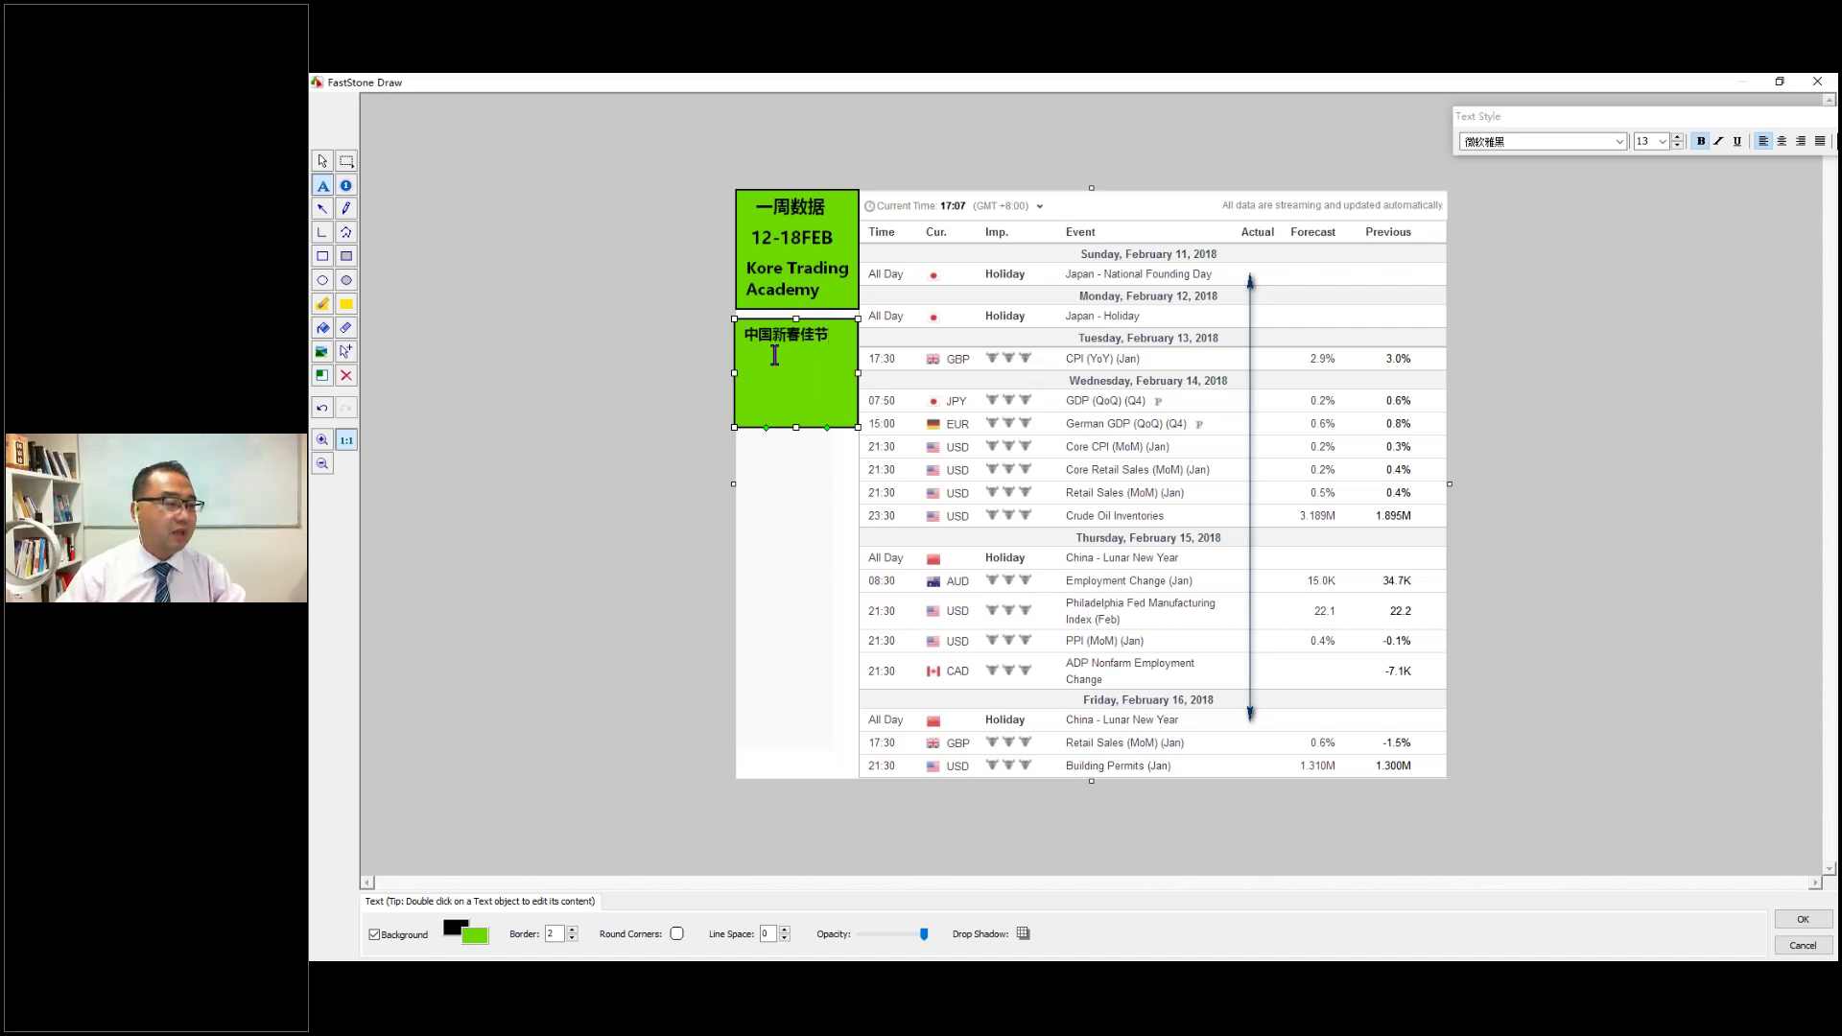
{"action": "key", "text": "BackSpace"}
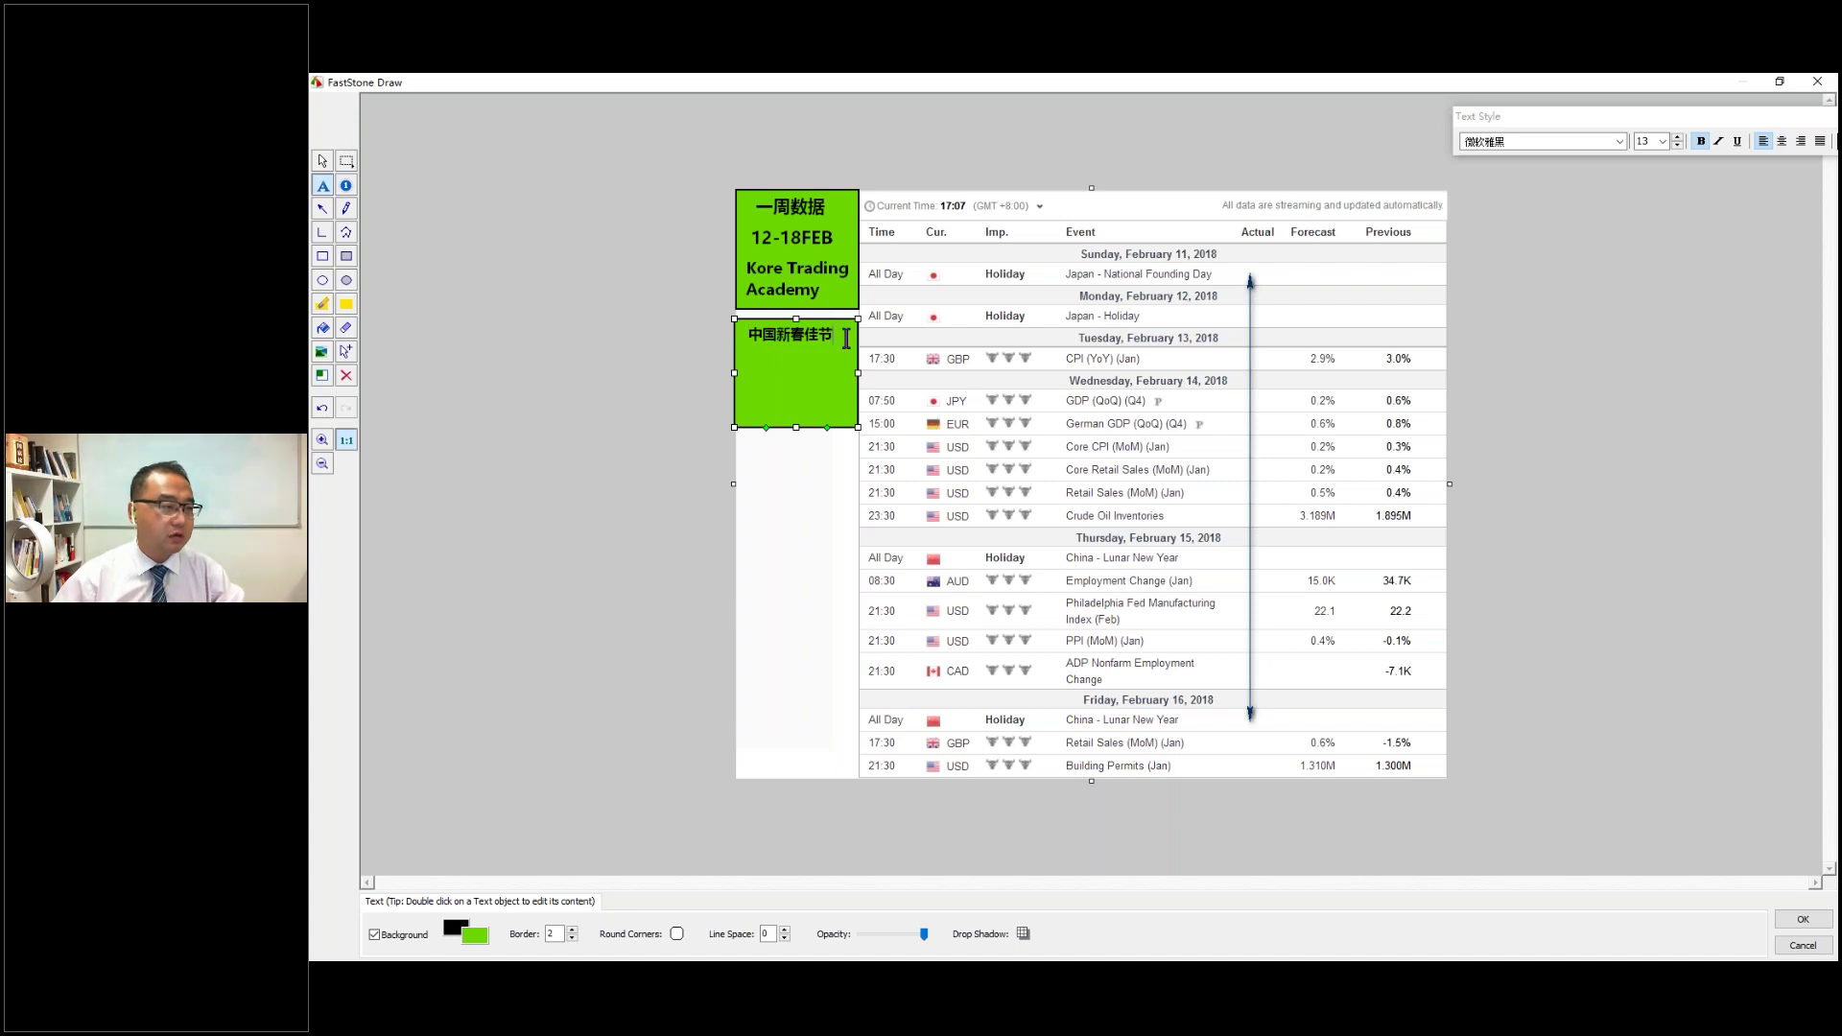
Add the line "中国股市" under the holiday title in the second text box, slightly indented.
{"action": "type", "text": "A"}
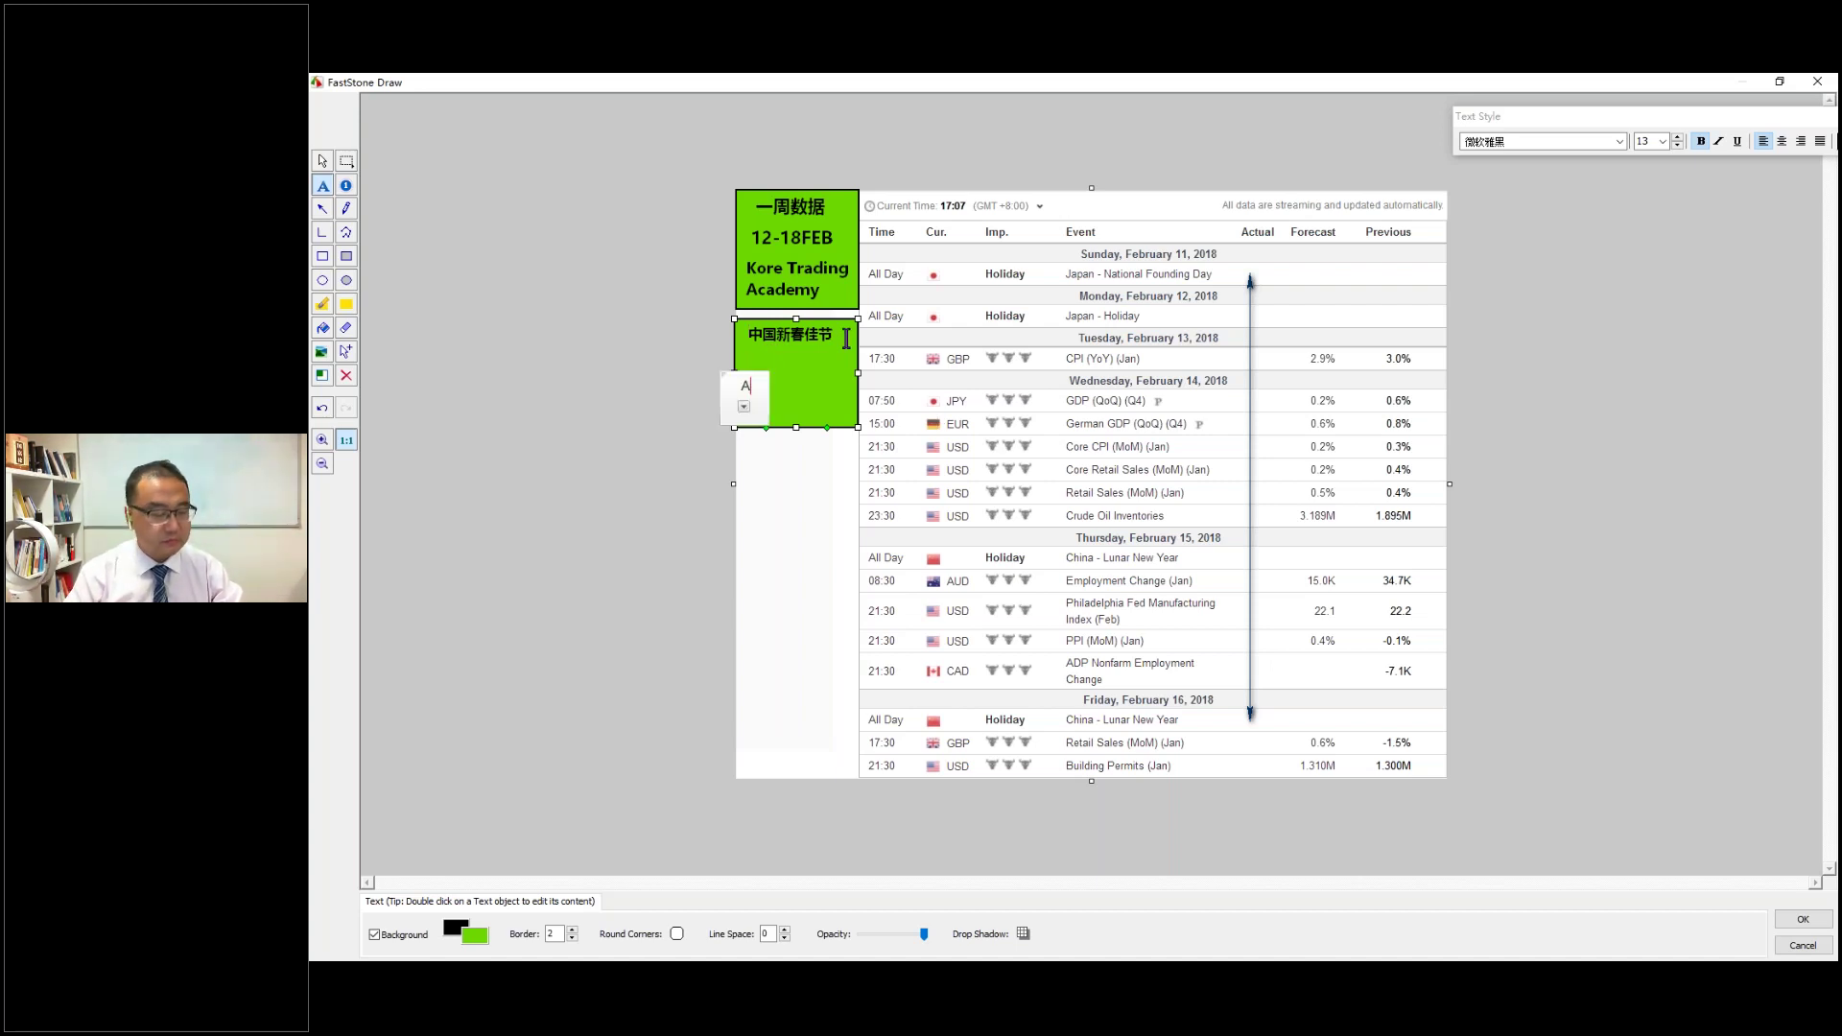
{"action": "type", "text": "中国股市"}
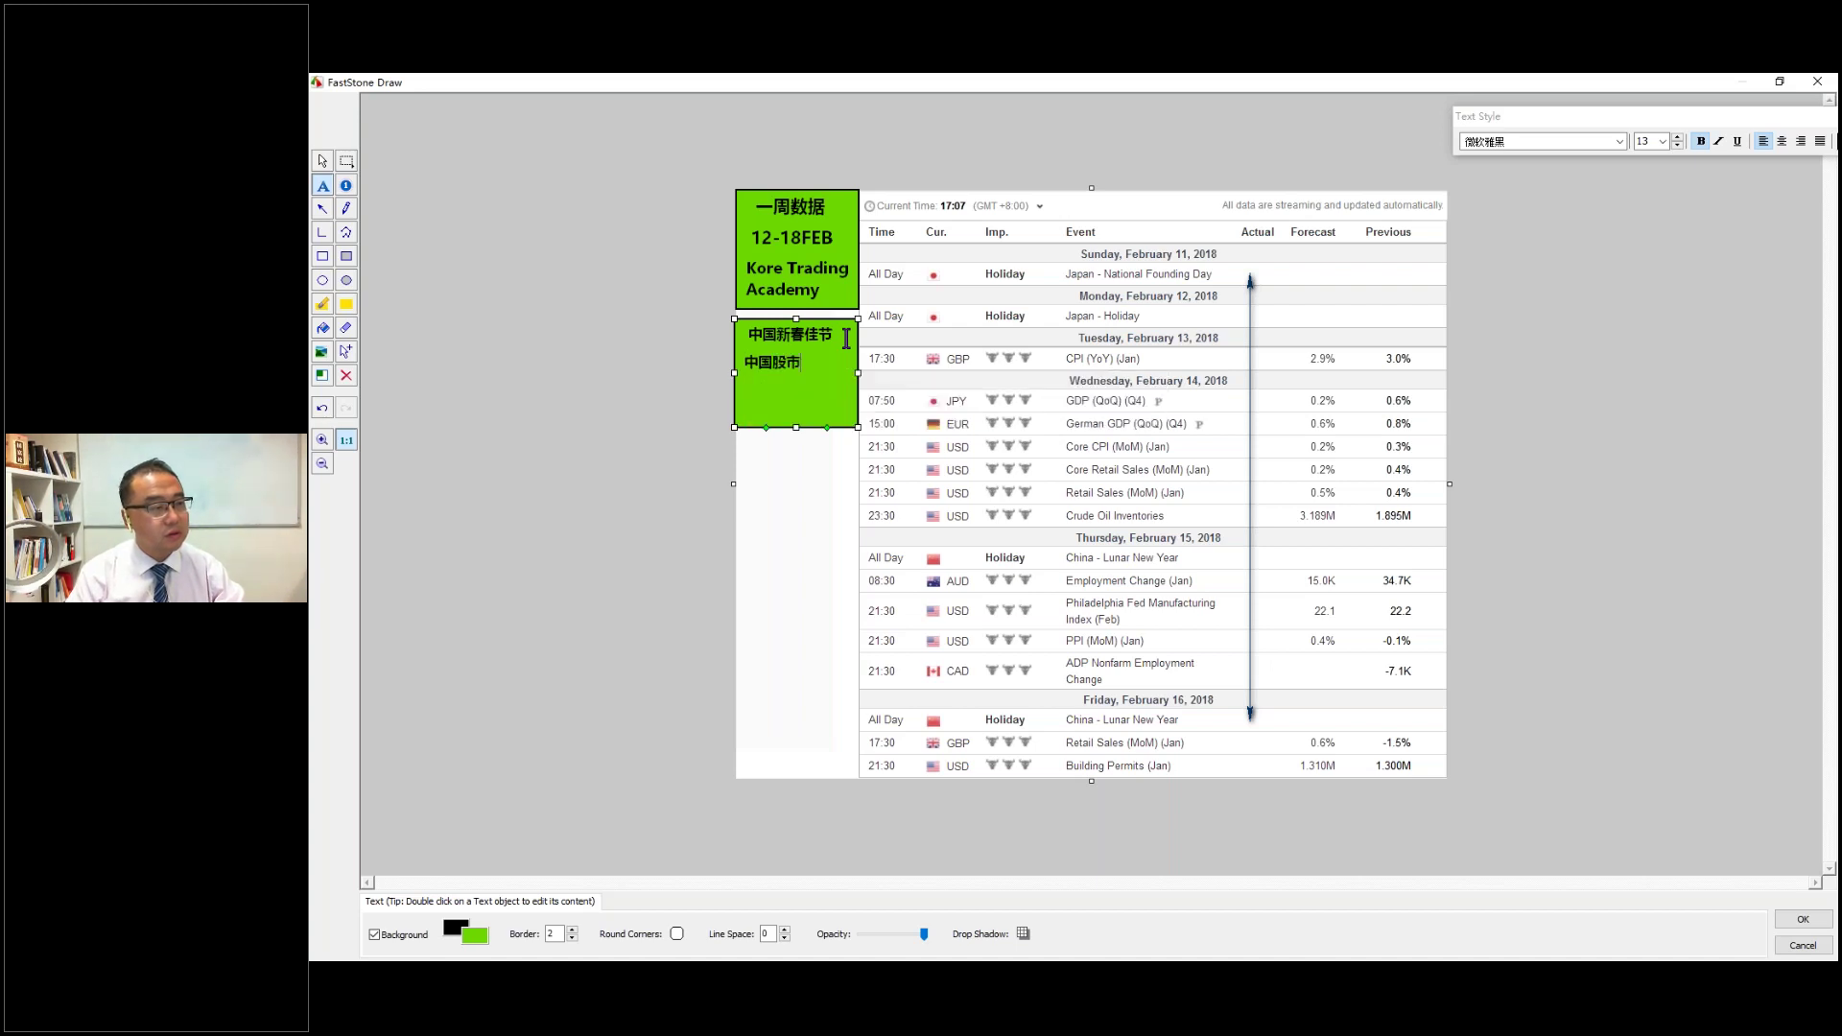
{"action": "key", "text": "Left"}
{"action": "key", "text": "Right"}
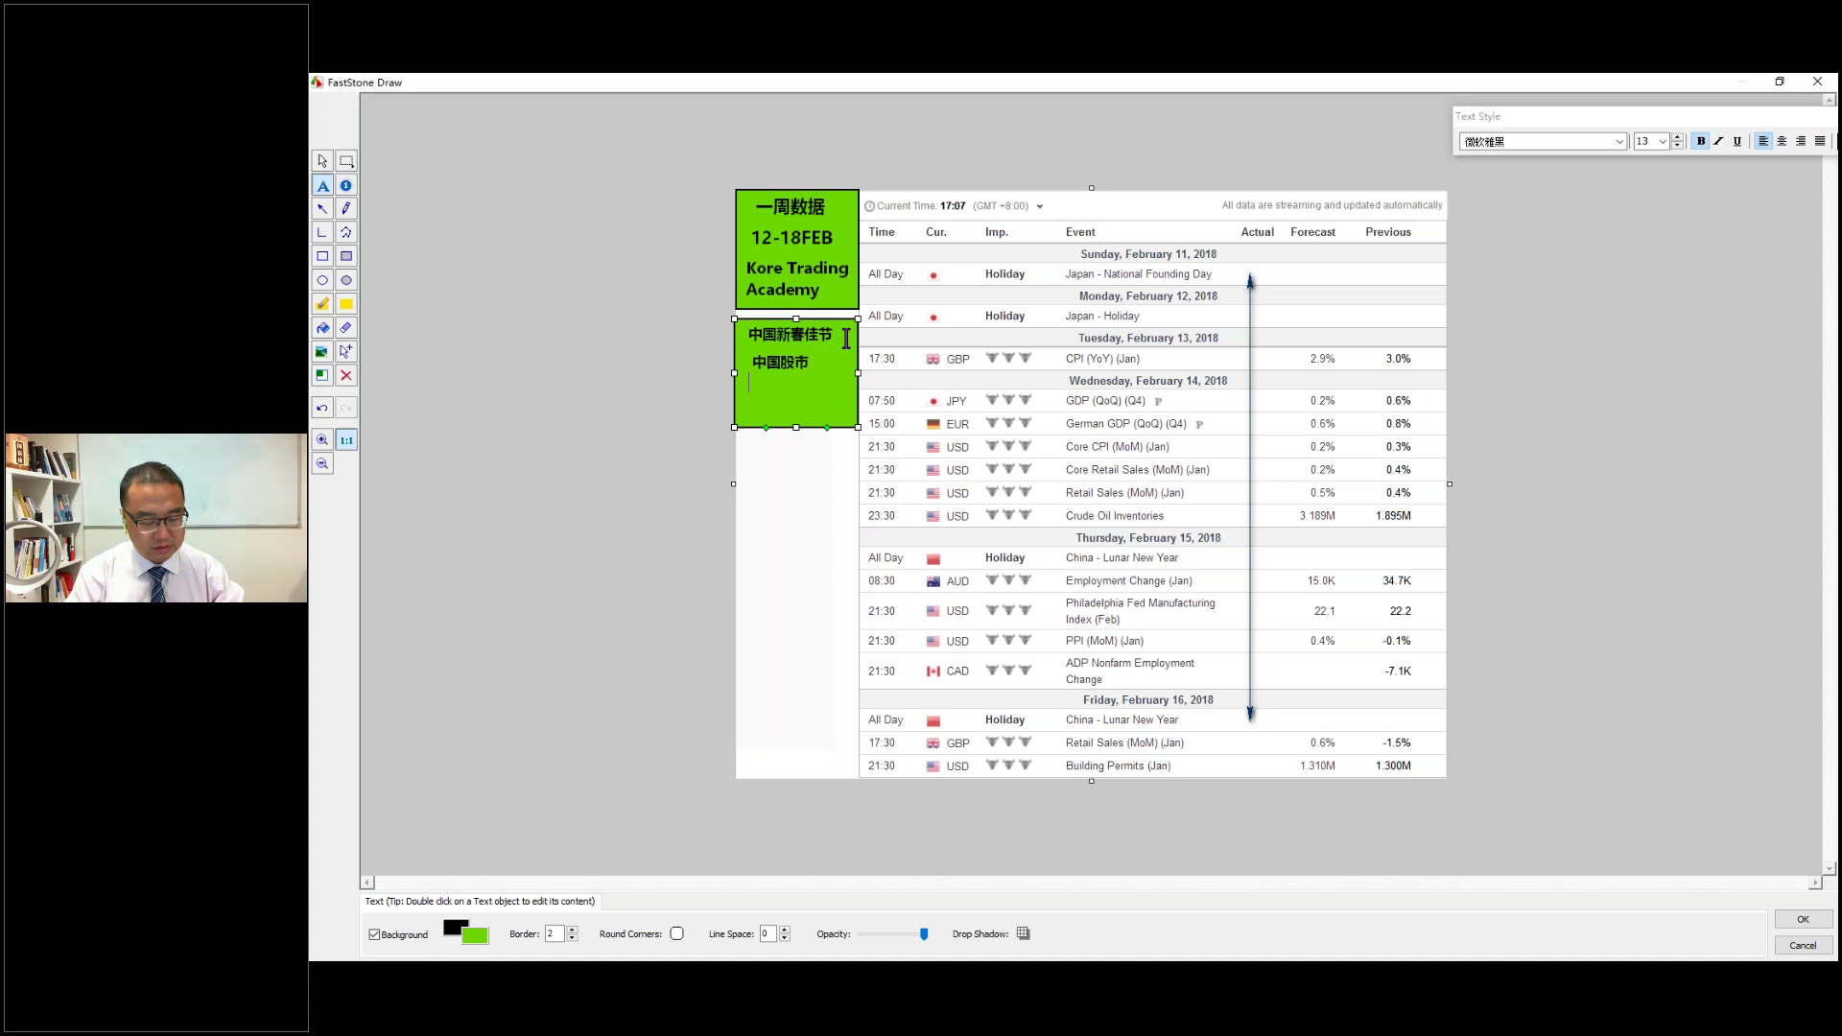
Add "香港股市" as the last line of the second text box, directly under "中国股市".
{"action": "type", "text": "香港故事"}
{"action": "key", "text": "BackSpace"}
{"action": "key", "text": "BackSpace"}
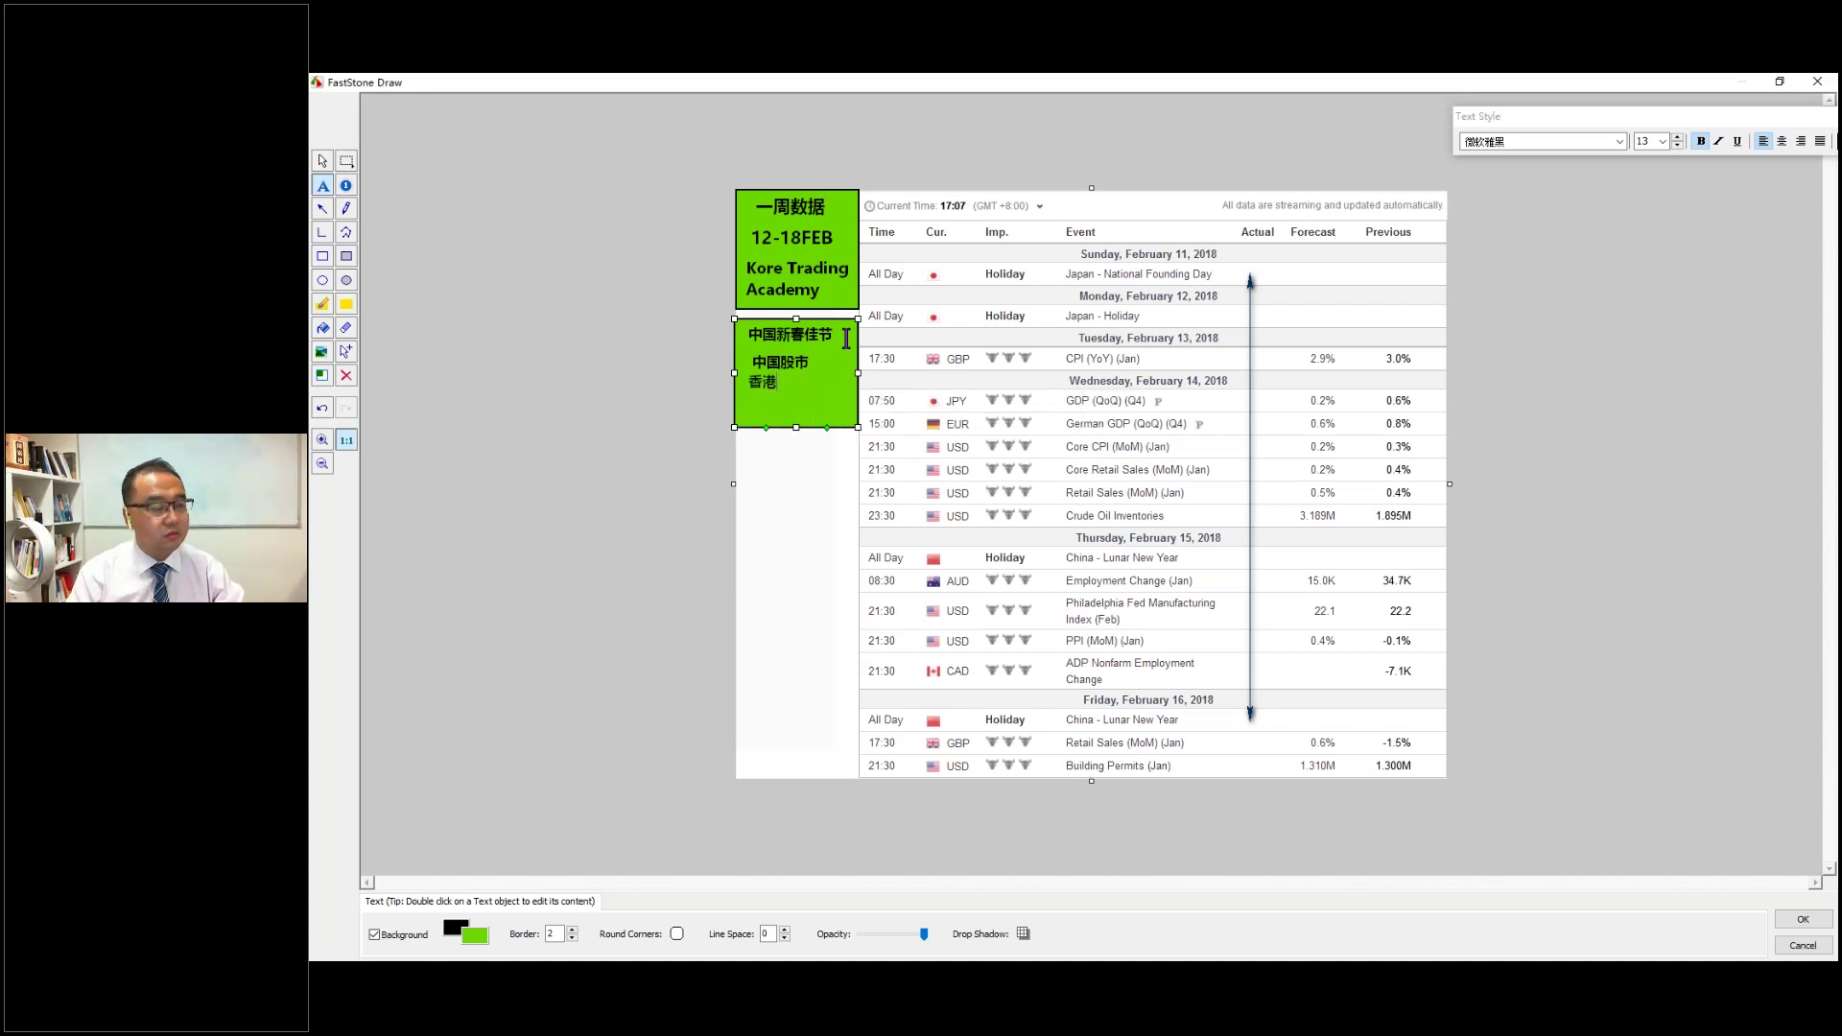
{"action": "type", "text": "gushi"}
{"action": "key", "text": "space"}
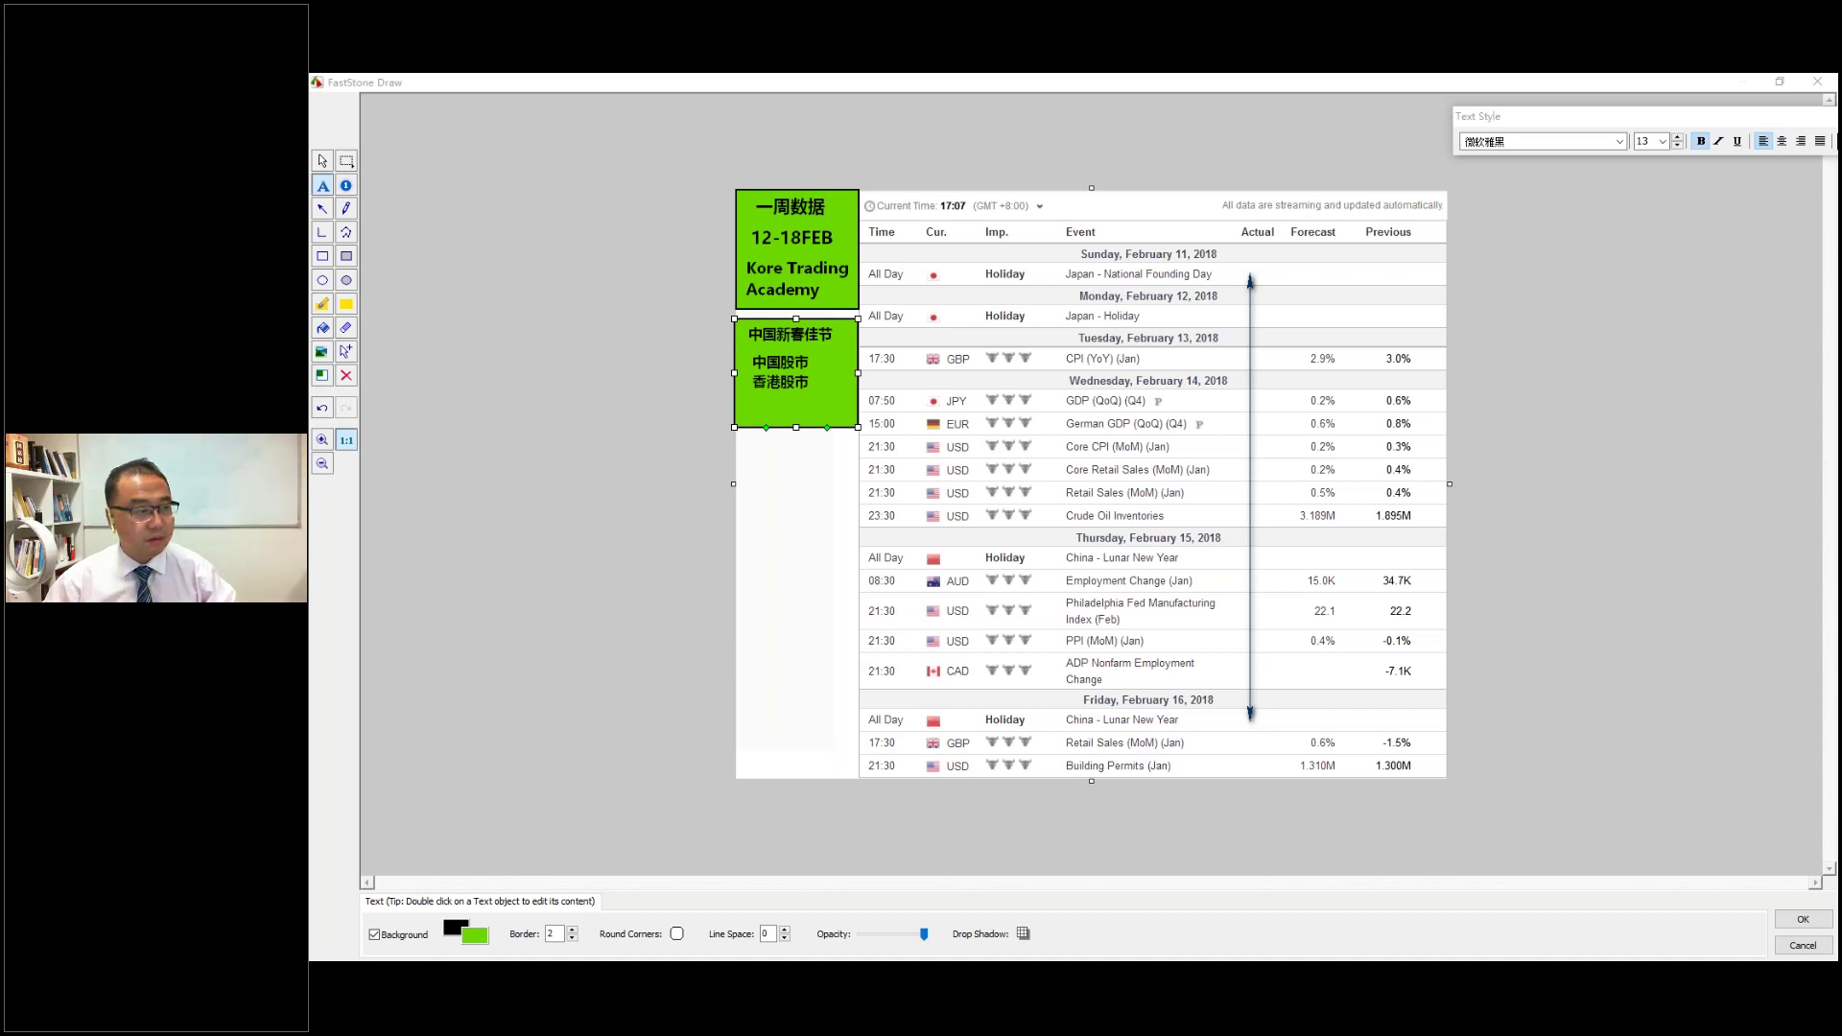
Shorten the second text box to fit closely around its text, keeping "香港股市" as its last line.
{"action": "left_click_drag", "start_coordinate": [796, 427], "coordinate": [795, 396]}
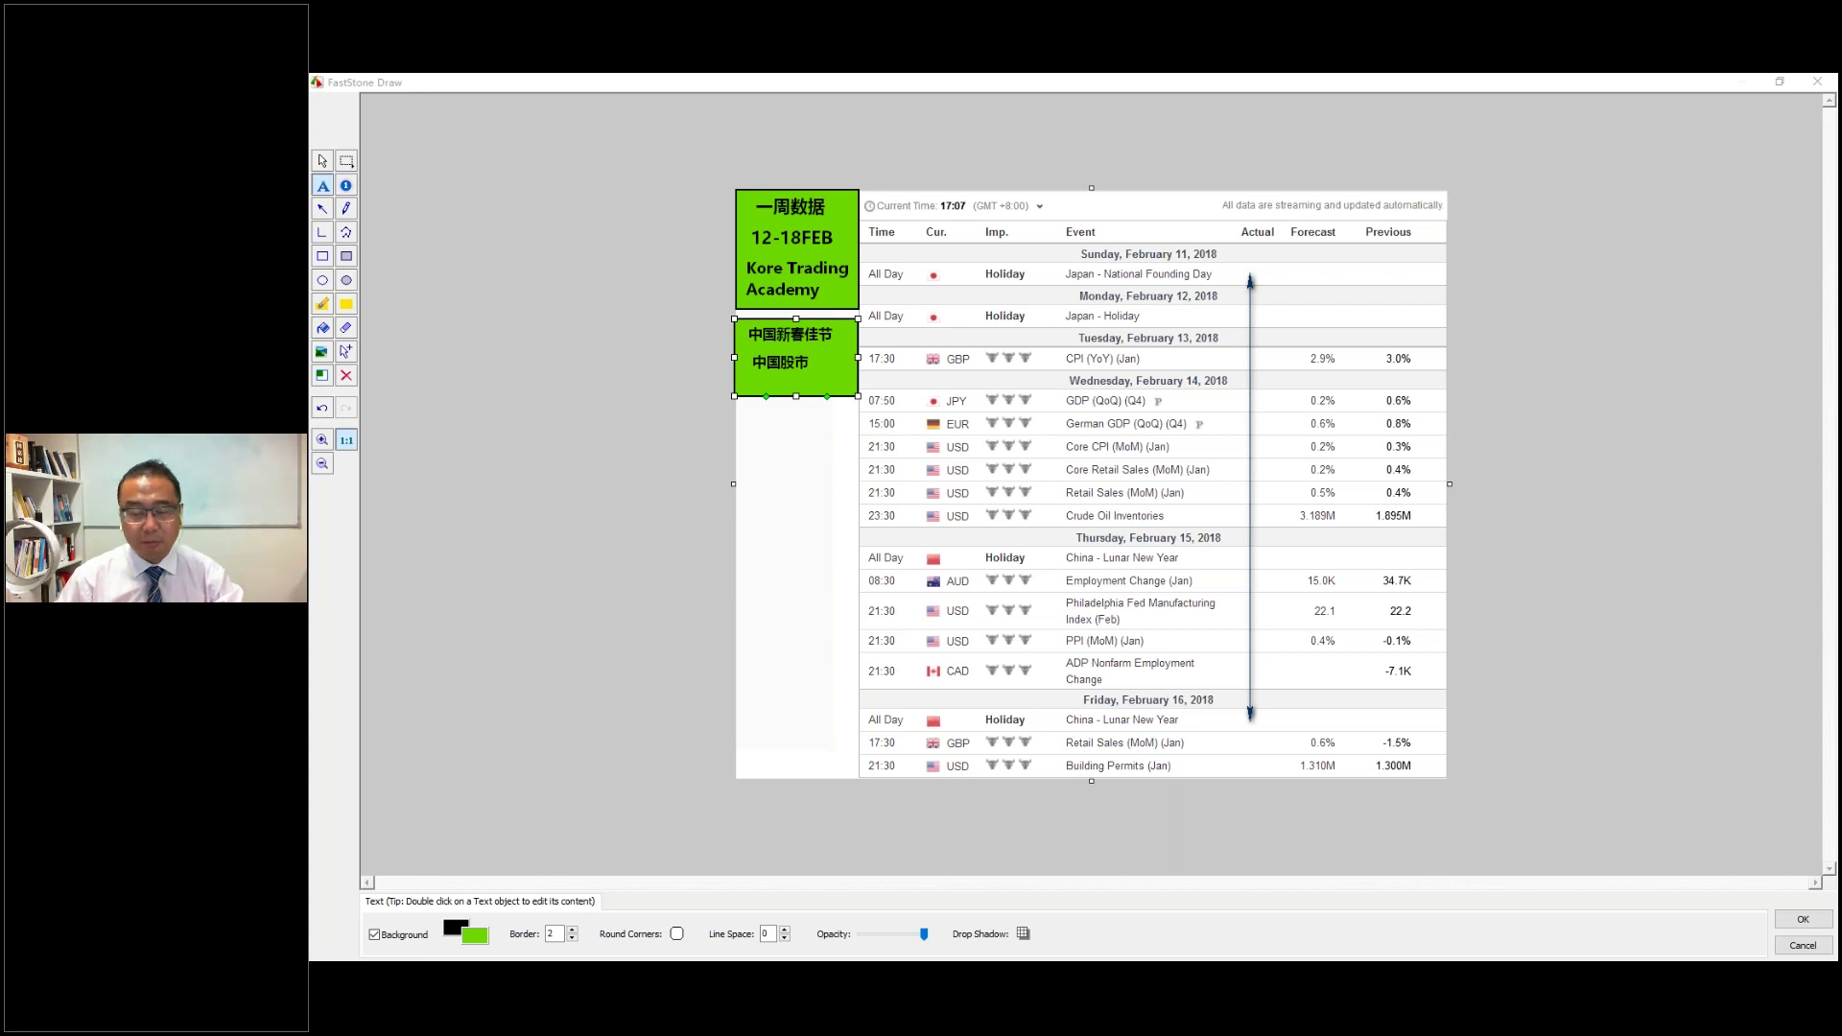
{"action": "left_click", "coordinate": [823, 369]}
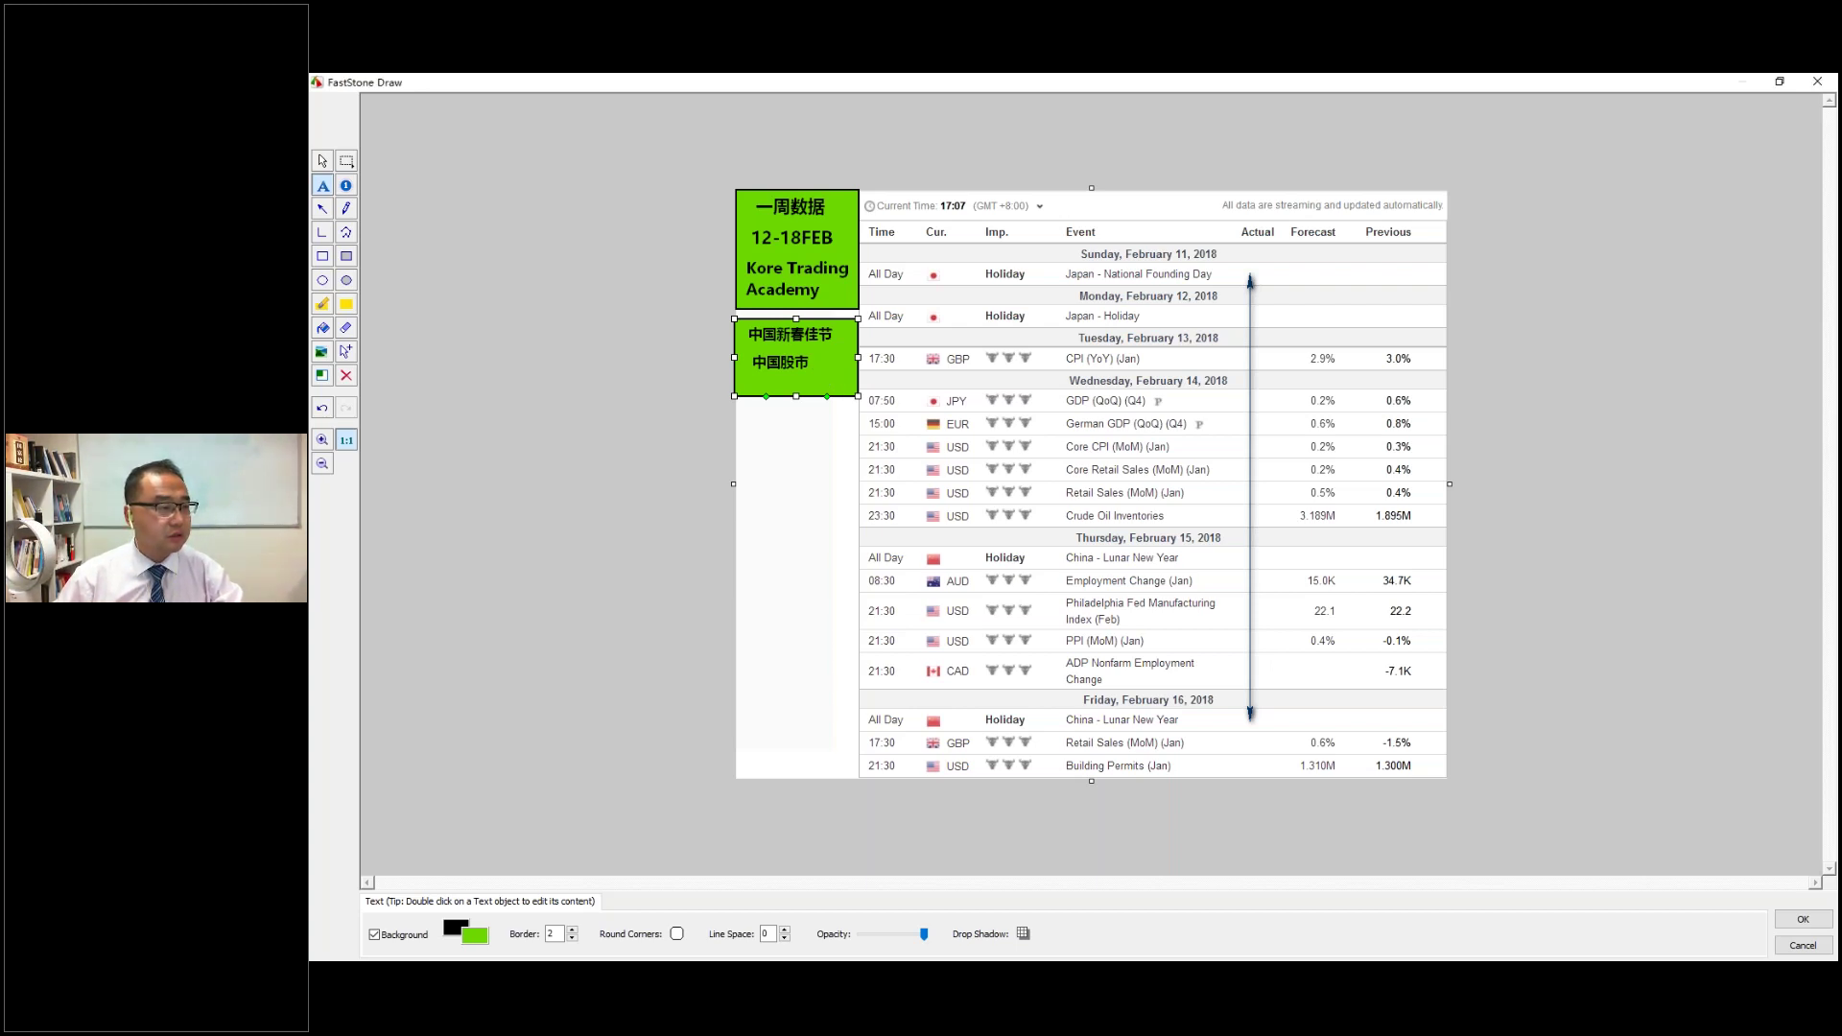
{"action": "key", "text": "Return"}
{"action": "type", "text": "香港股市"}
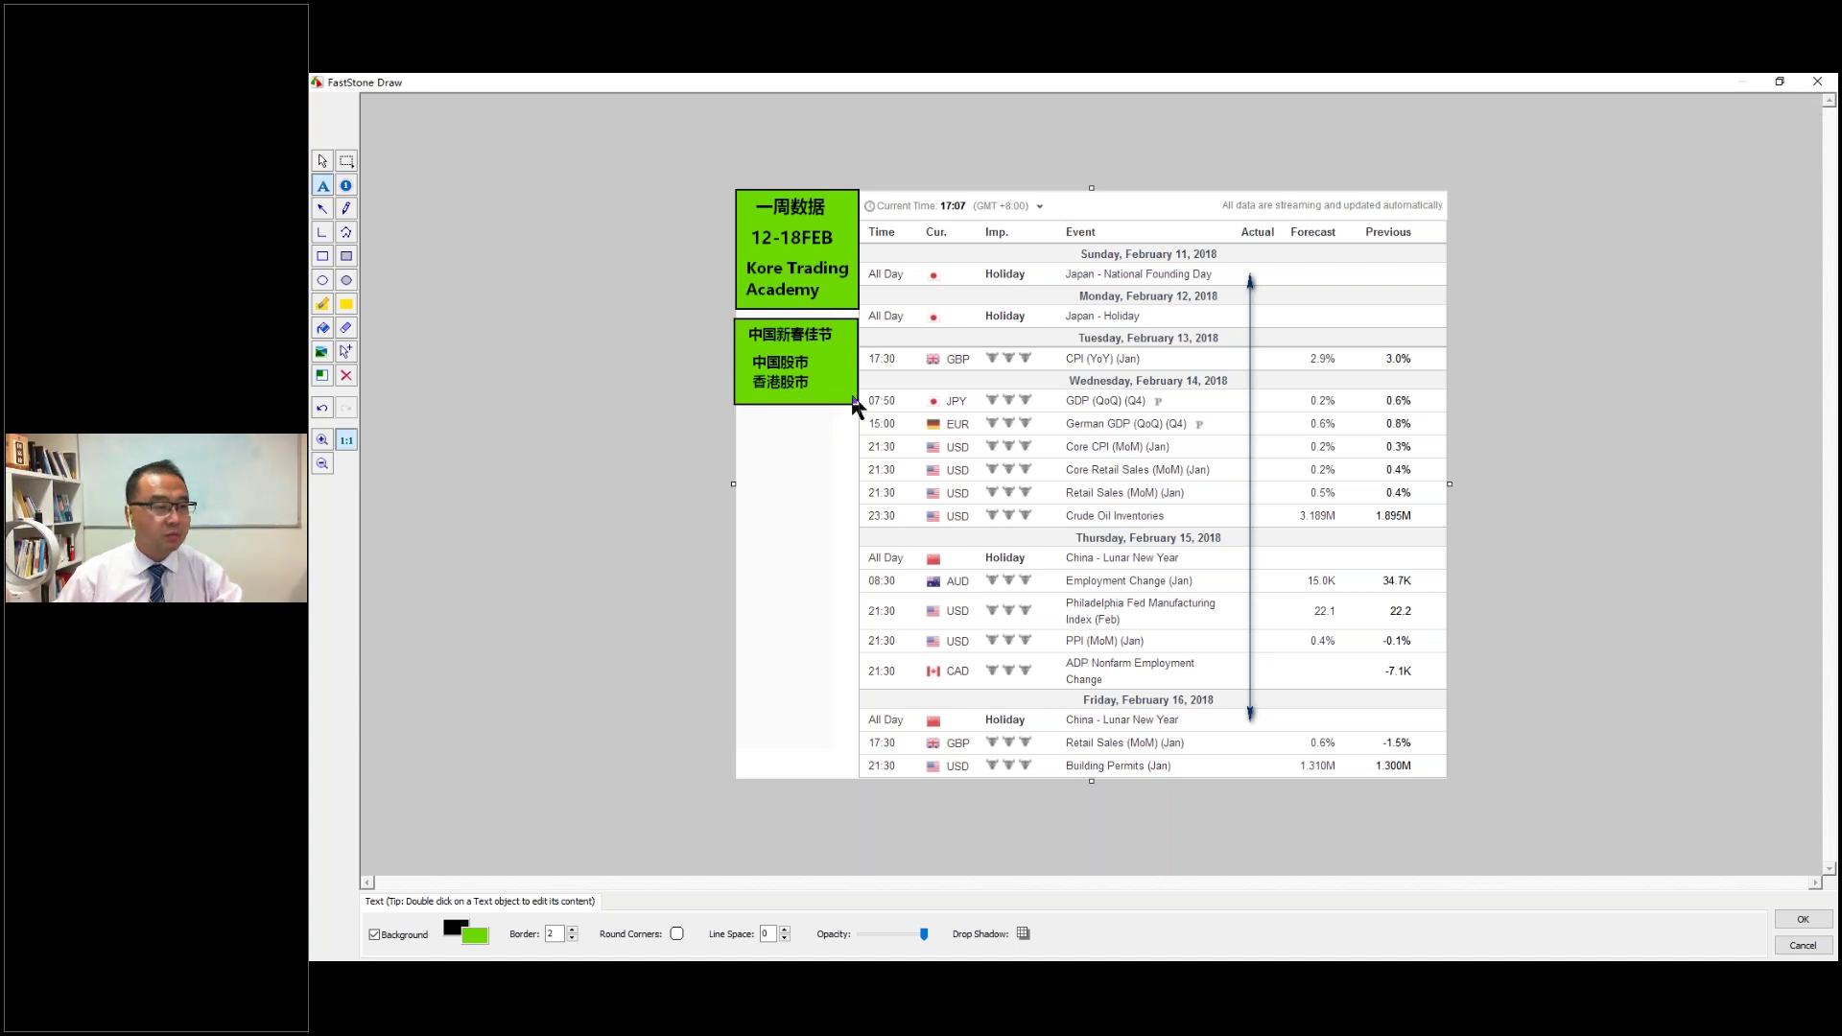
{"action": "double_click", "coordinate": [825, 386]}
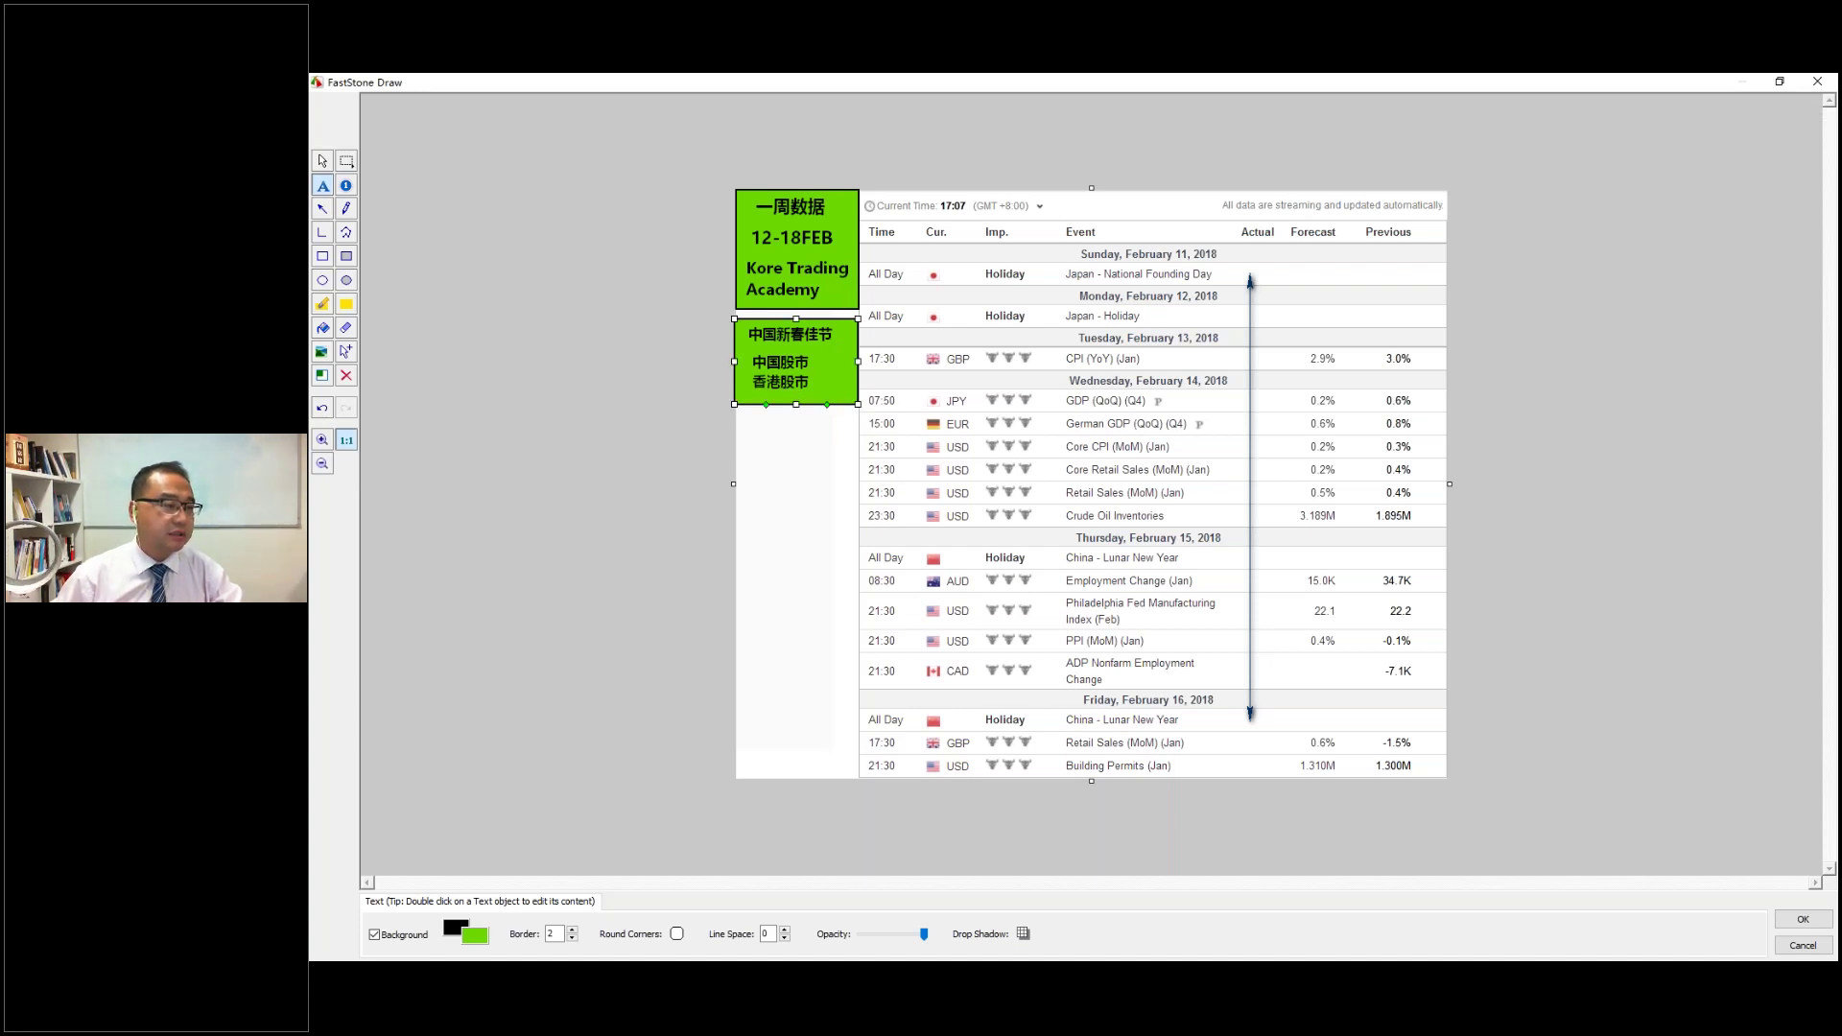
{"action": "key", "text": "Return"}
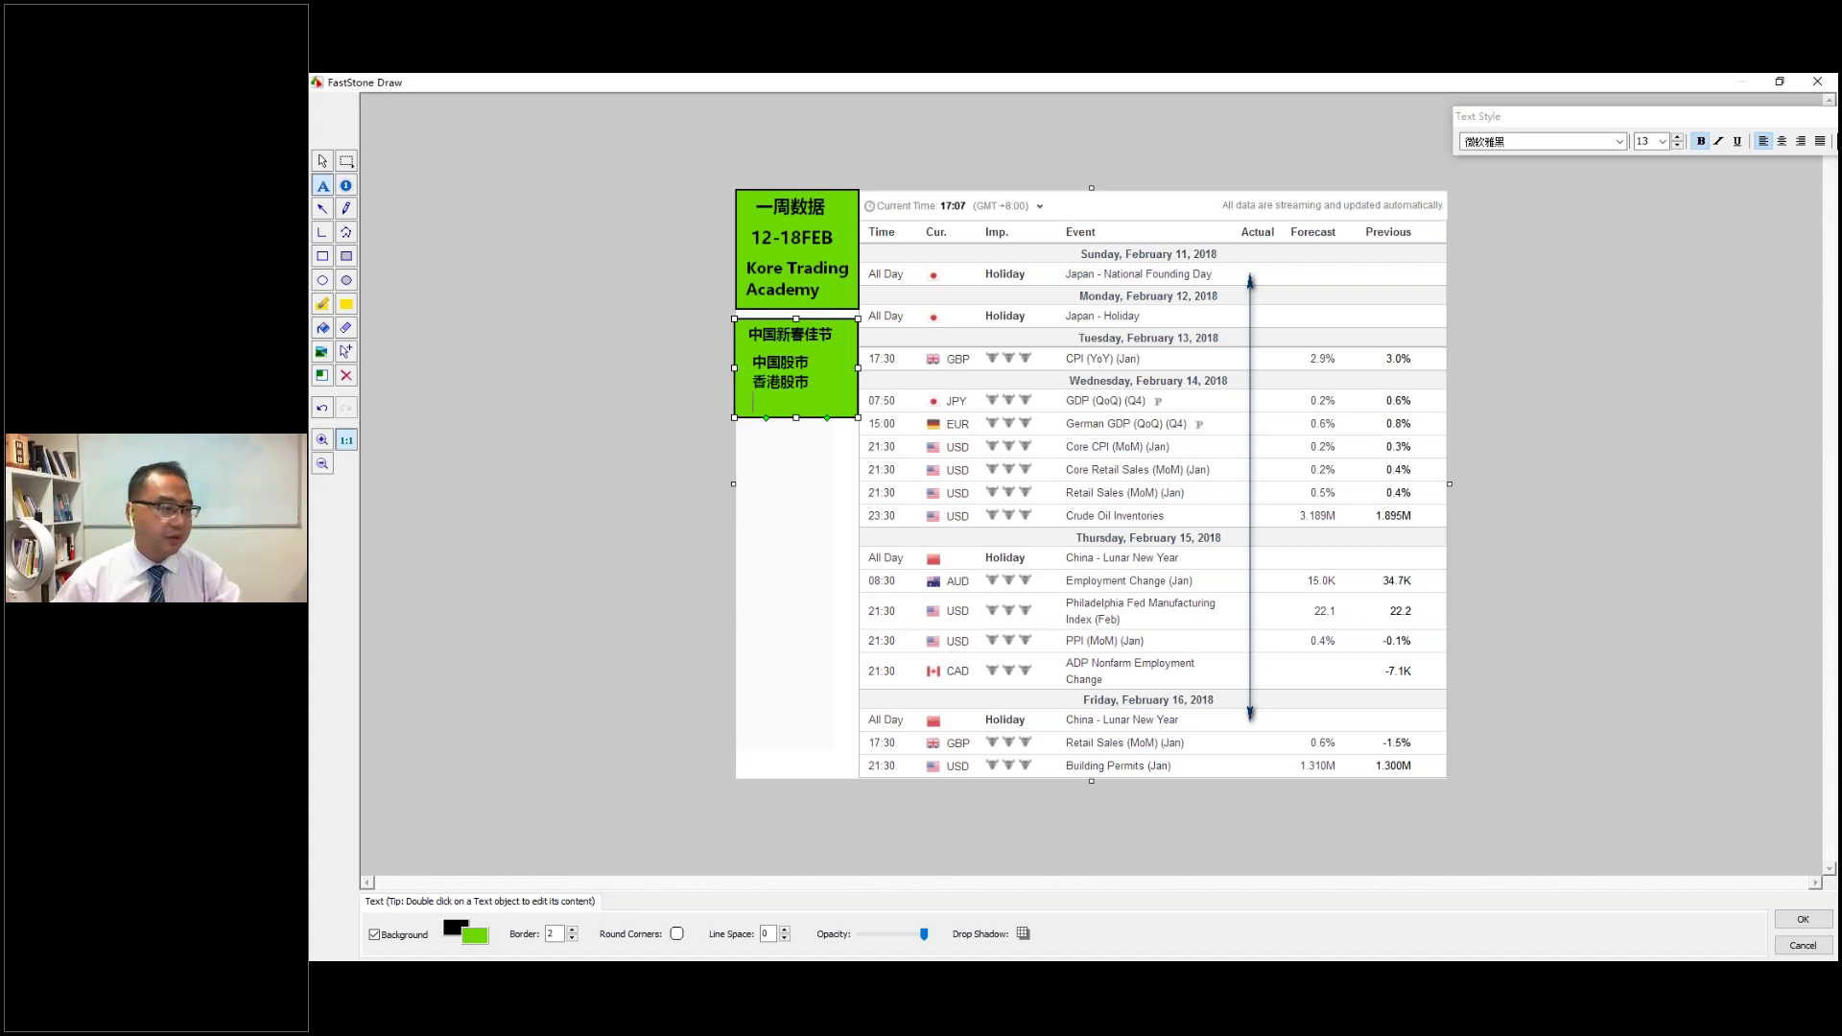
{"action": "left_click_drag", "start_coordinate": [797, 417], "coordinate": [798, 404]}
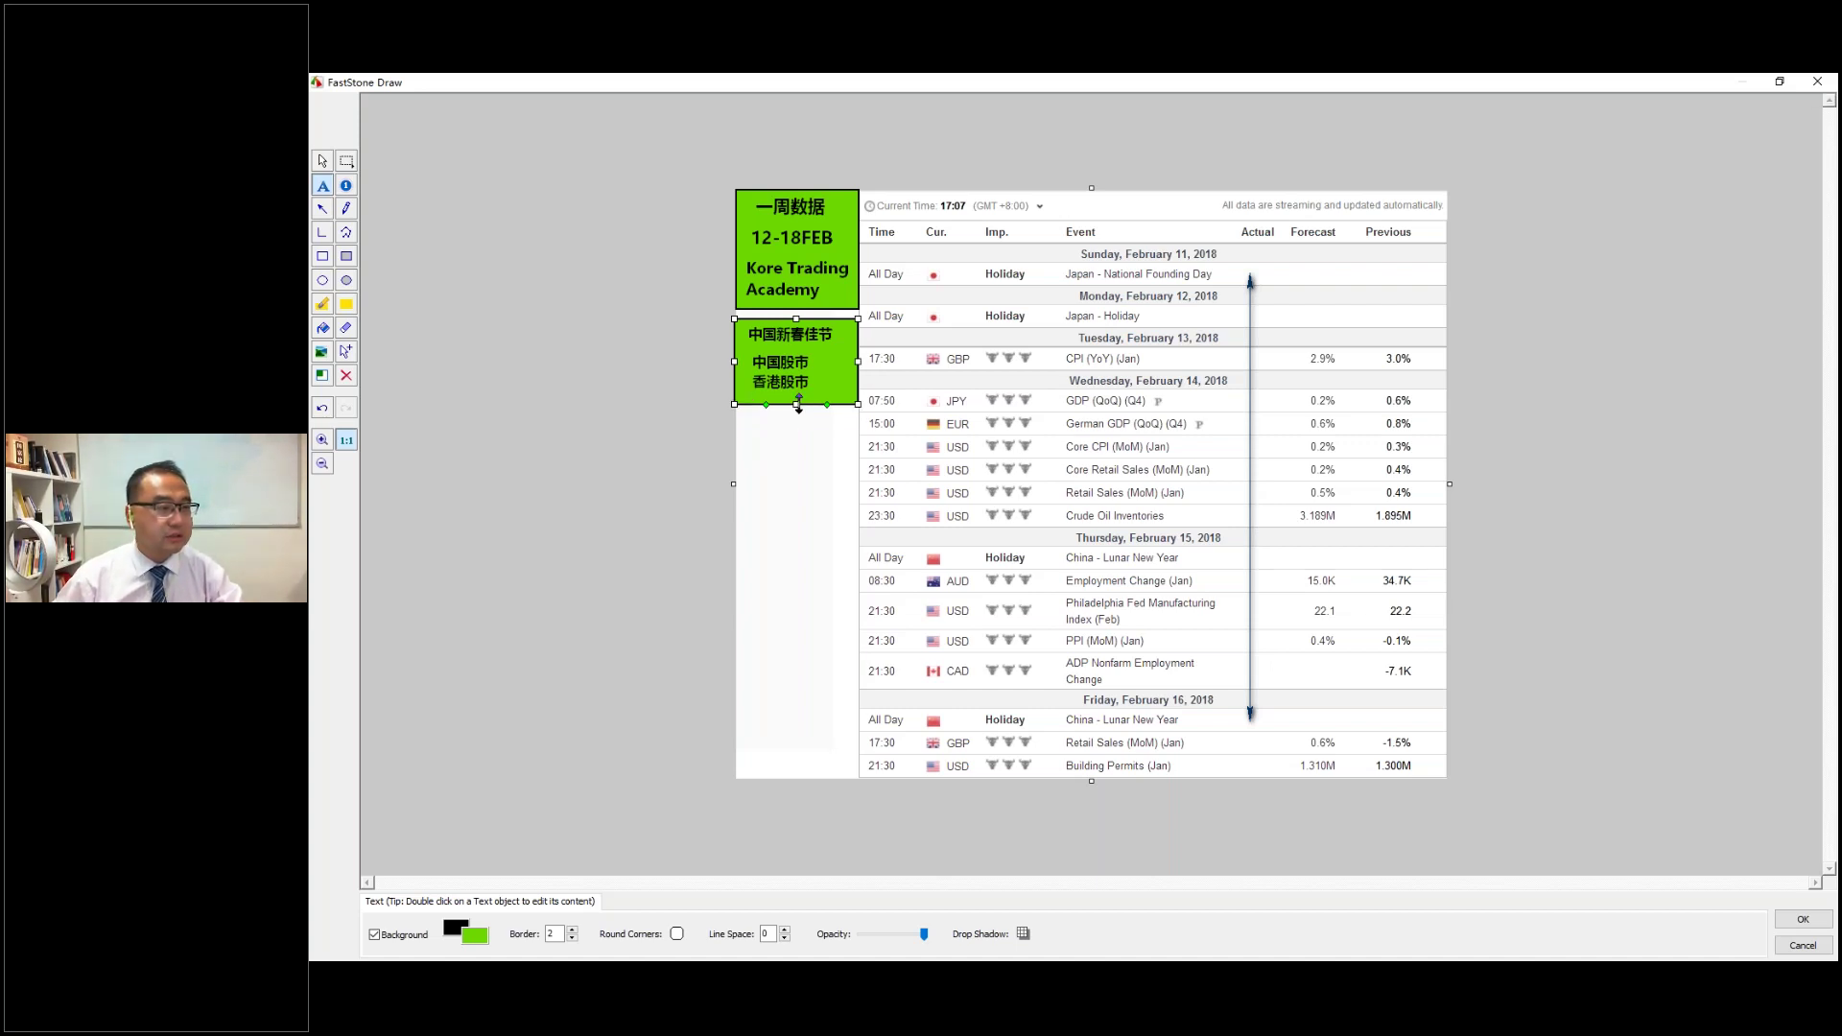
{"action": "left_click", "coordinate": [790, 442]}
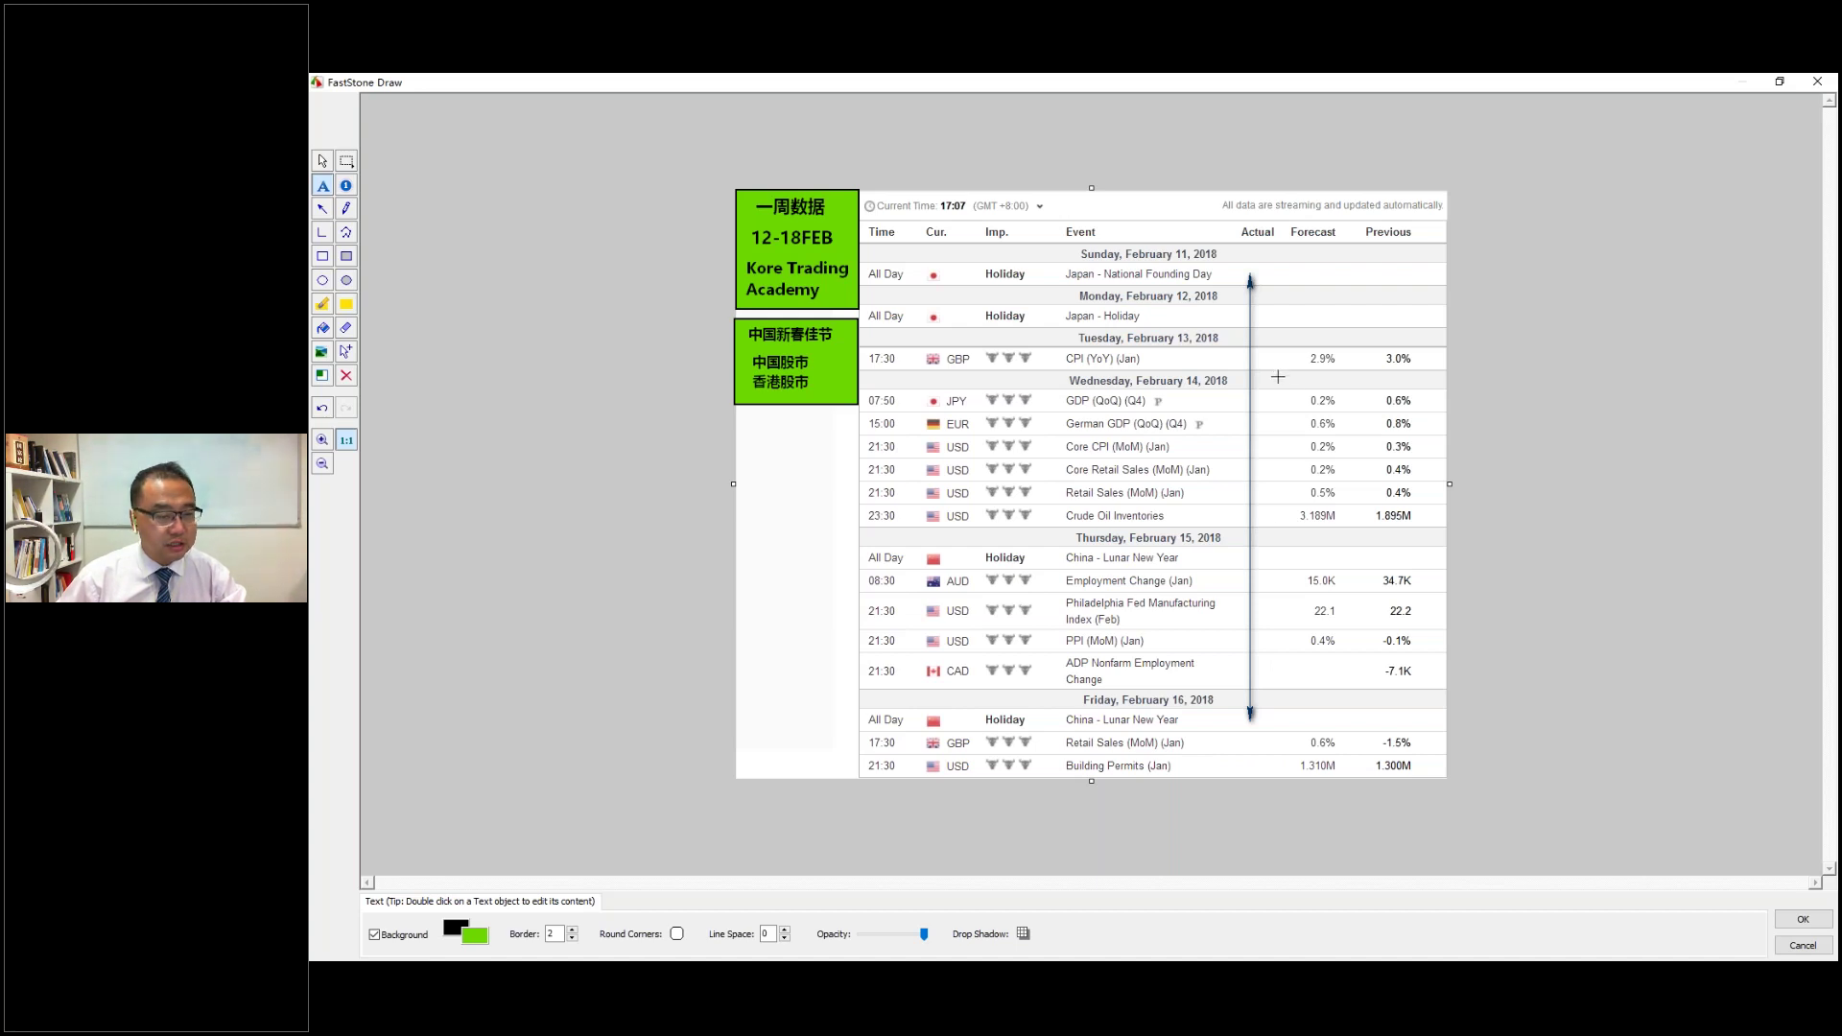
Draw a second double-headed vertical arrow from Tuesday's GBP CPI row down to Friday's GBP Retail Sales row.
{"action": "left_click", "coordinate": [322, 209]}
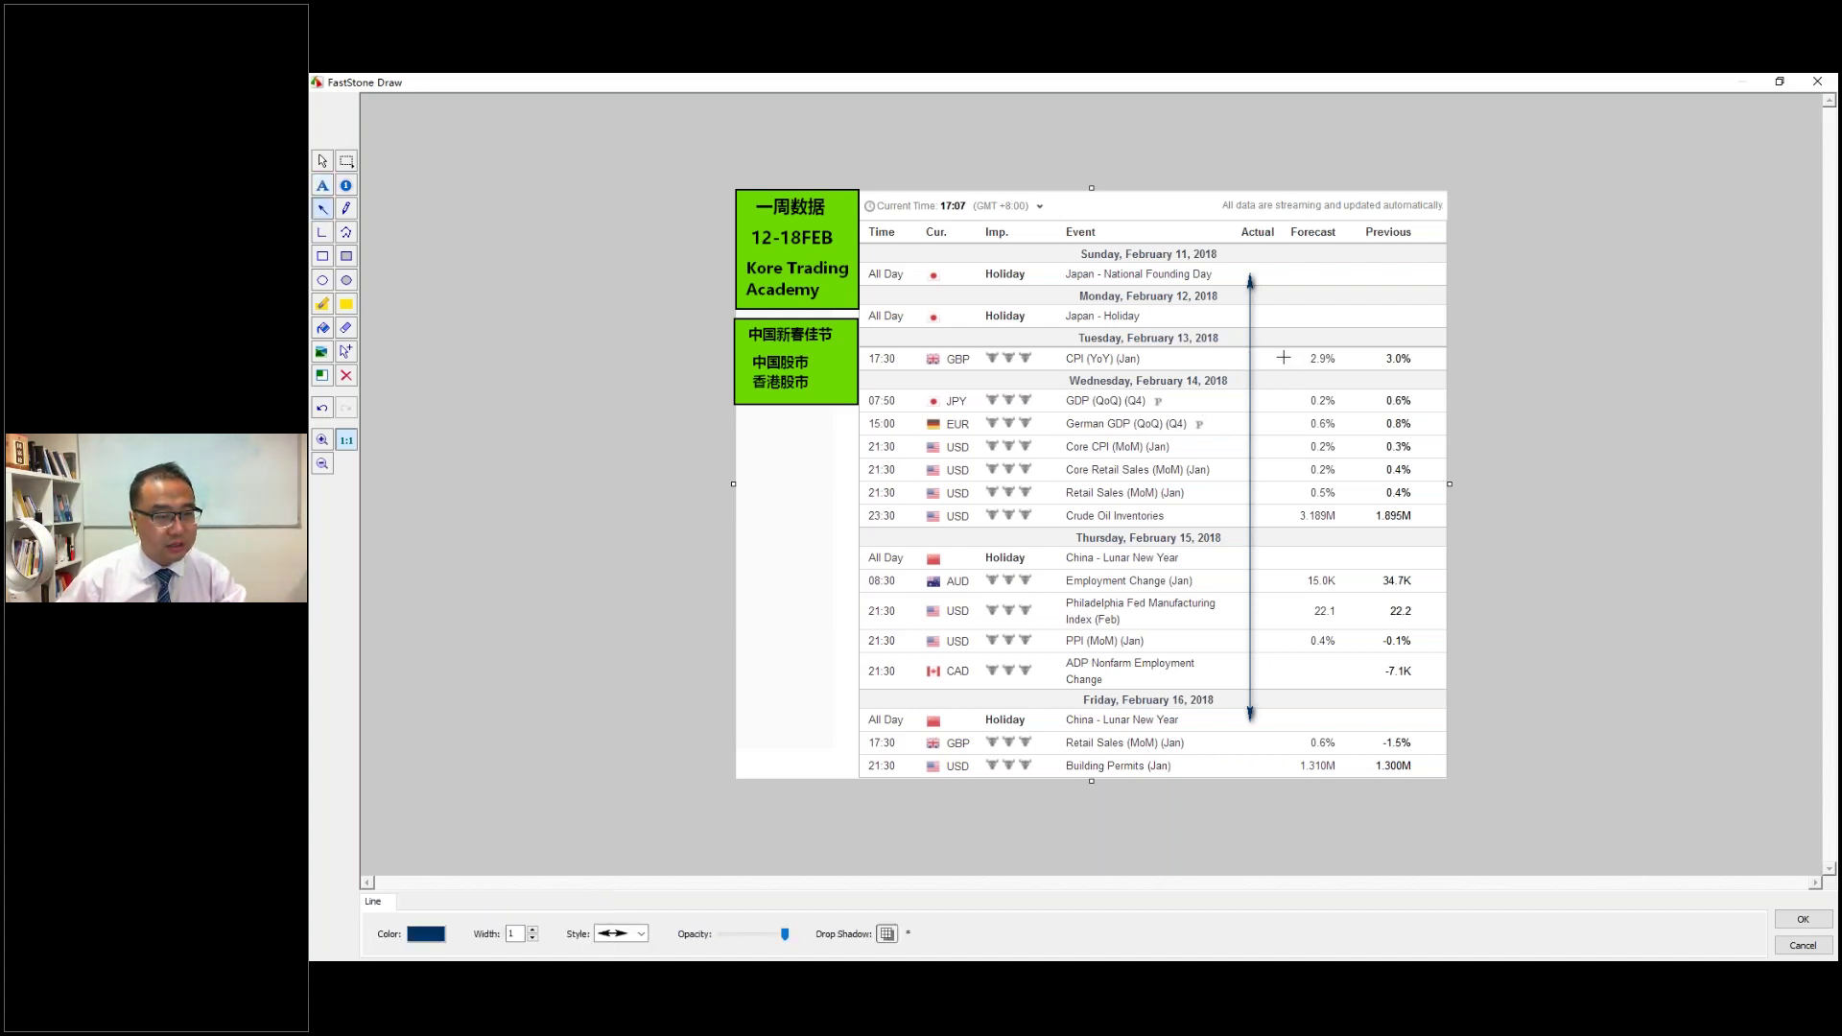
{"action": "left_click_drag", "start_coordinate": [1283, 357], "coordinate": [1283, 746]}
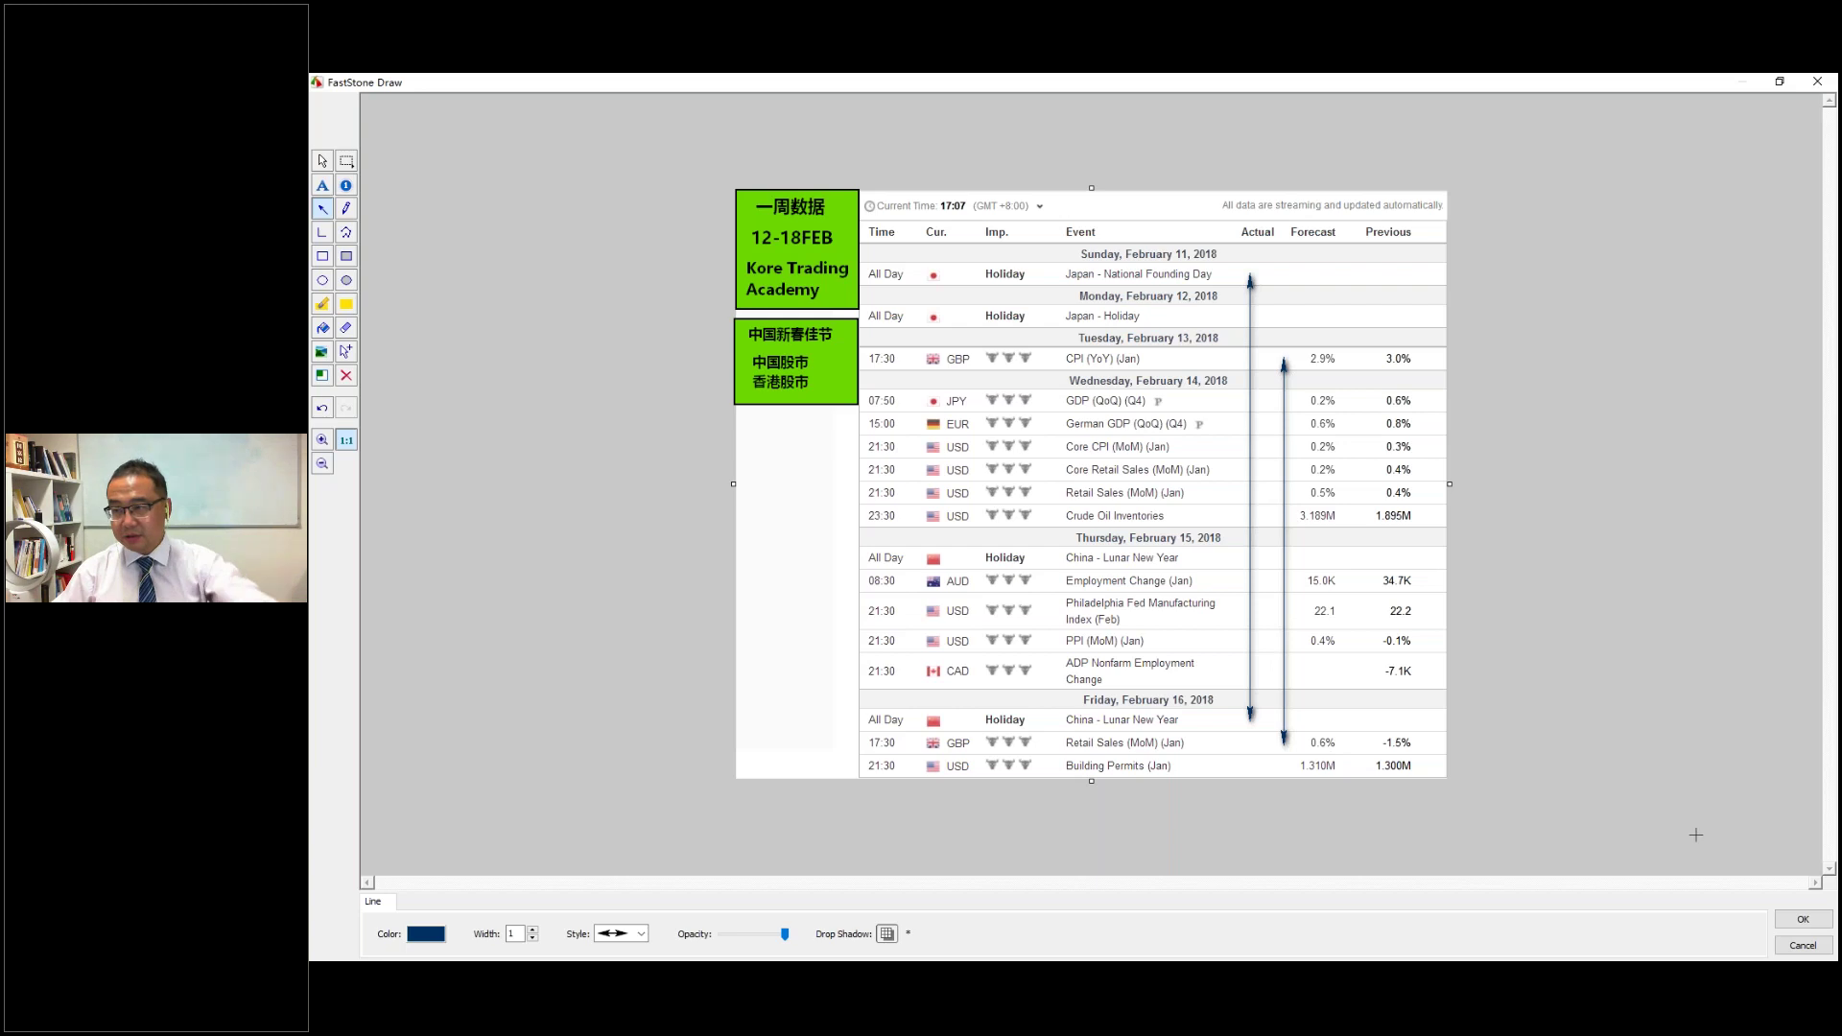
Frame Friday's GBP Retail Sales (MoM) row with a black border-only rectangle, border width 1.
{"action": "left_click", "coordinate": [324, 257]}
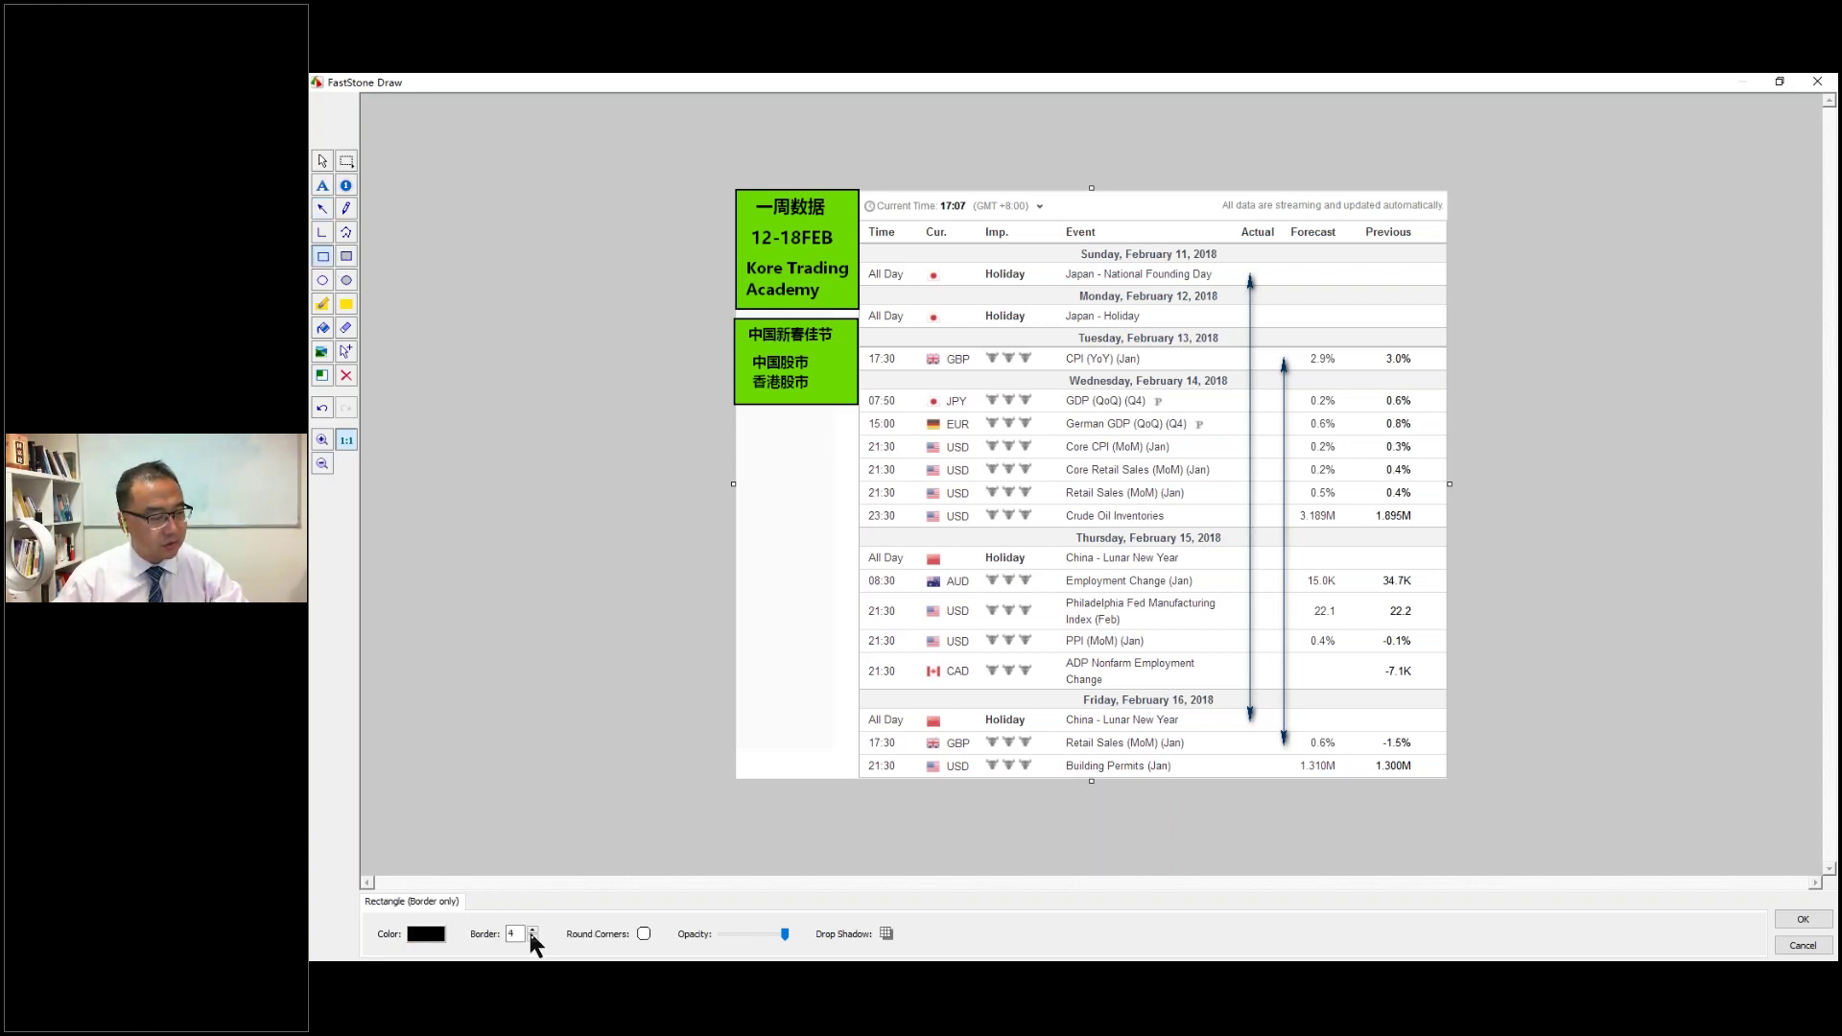
{"action": "left_click", "coordinate": [532, 939]}
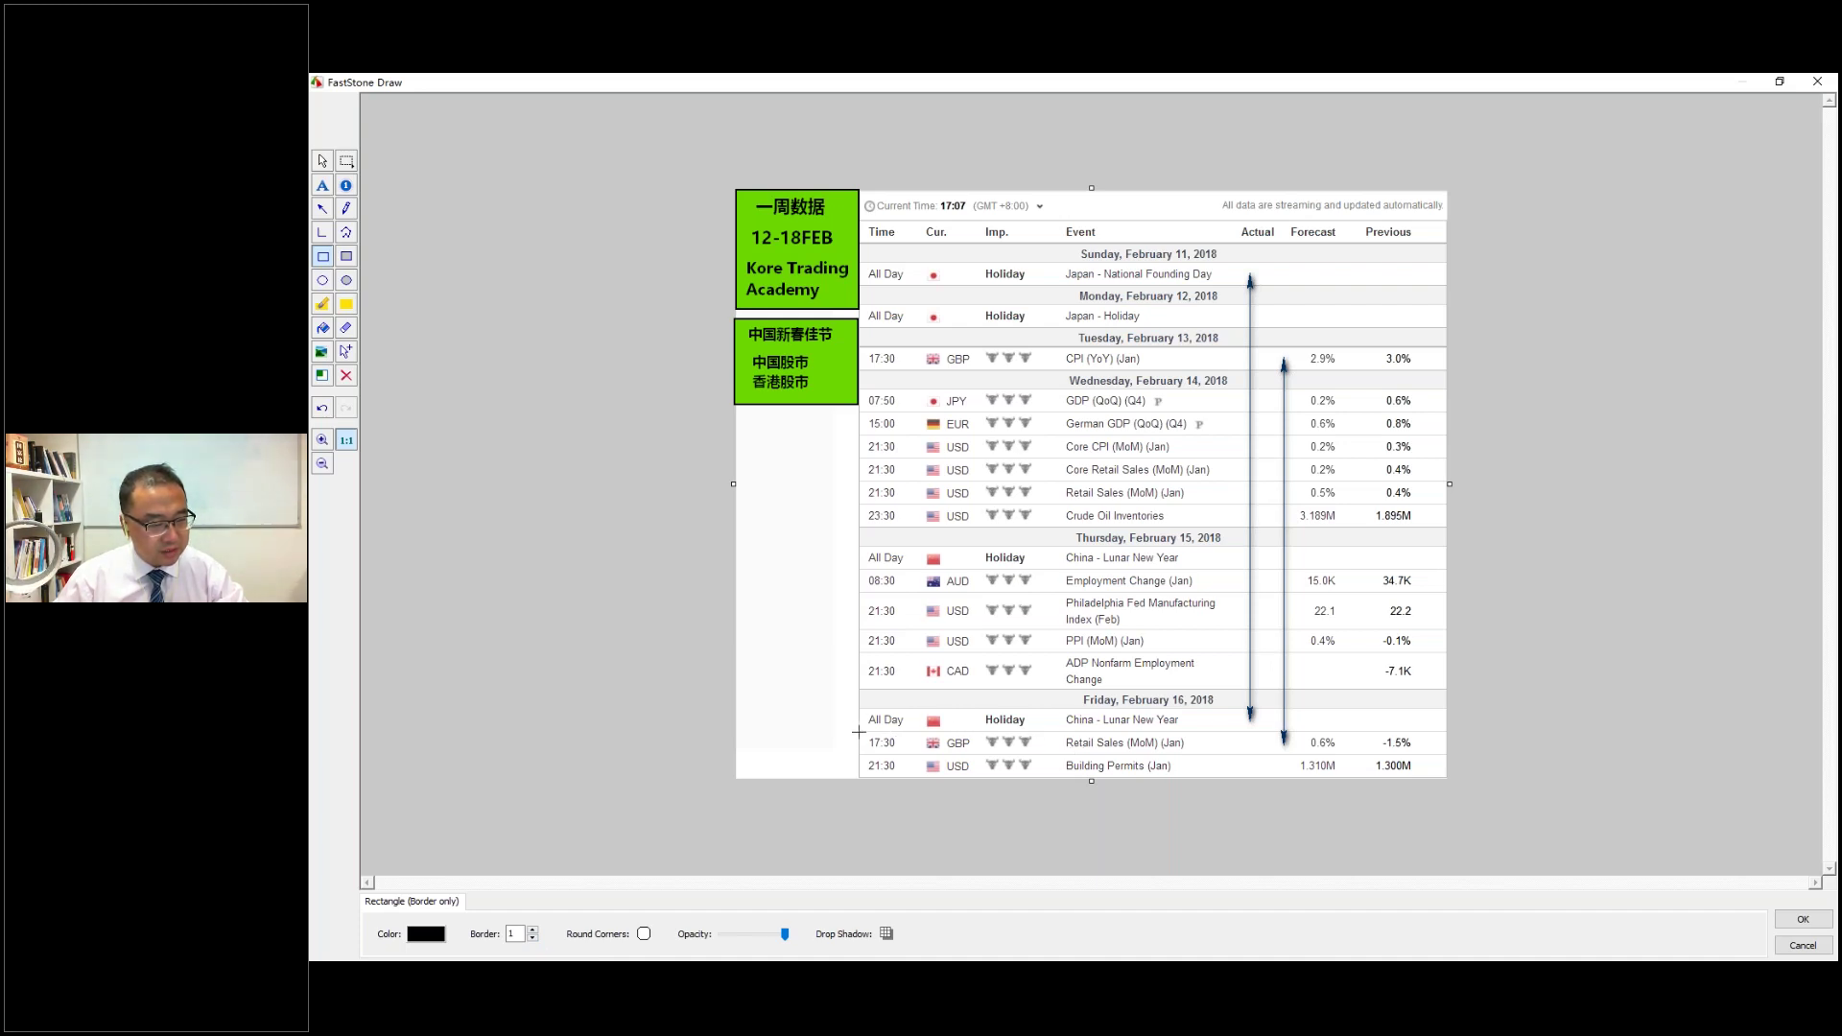
{"action": "mouse_move", "coordinate": [858, 732]}
{"action": "left_mouse_down"}
{"action": "mouse_move", "coordinate": [953, 751]}
{"action": "mouse_move", "coordinate": [1445, 755]}
{"action": "left_mouse_up"}
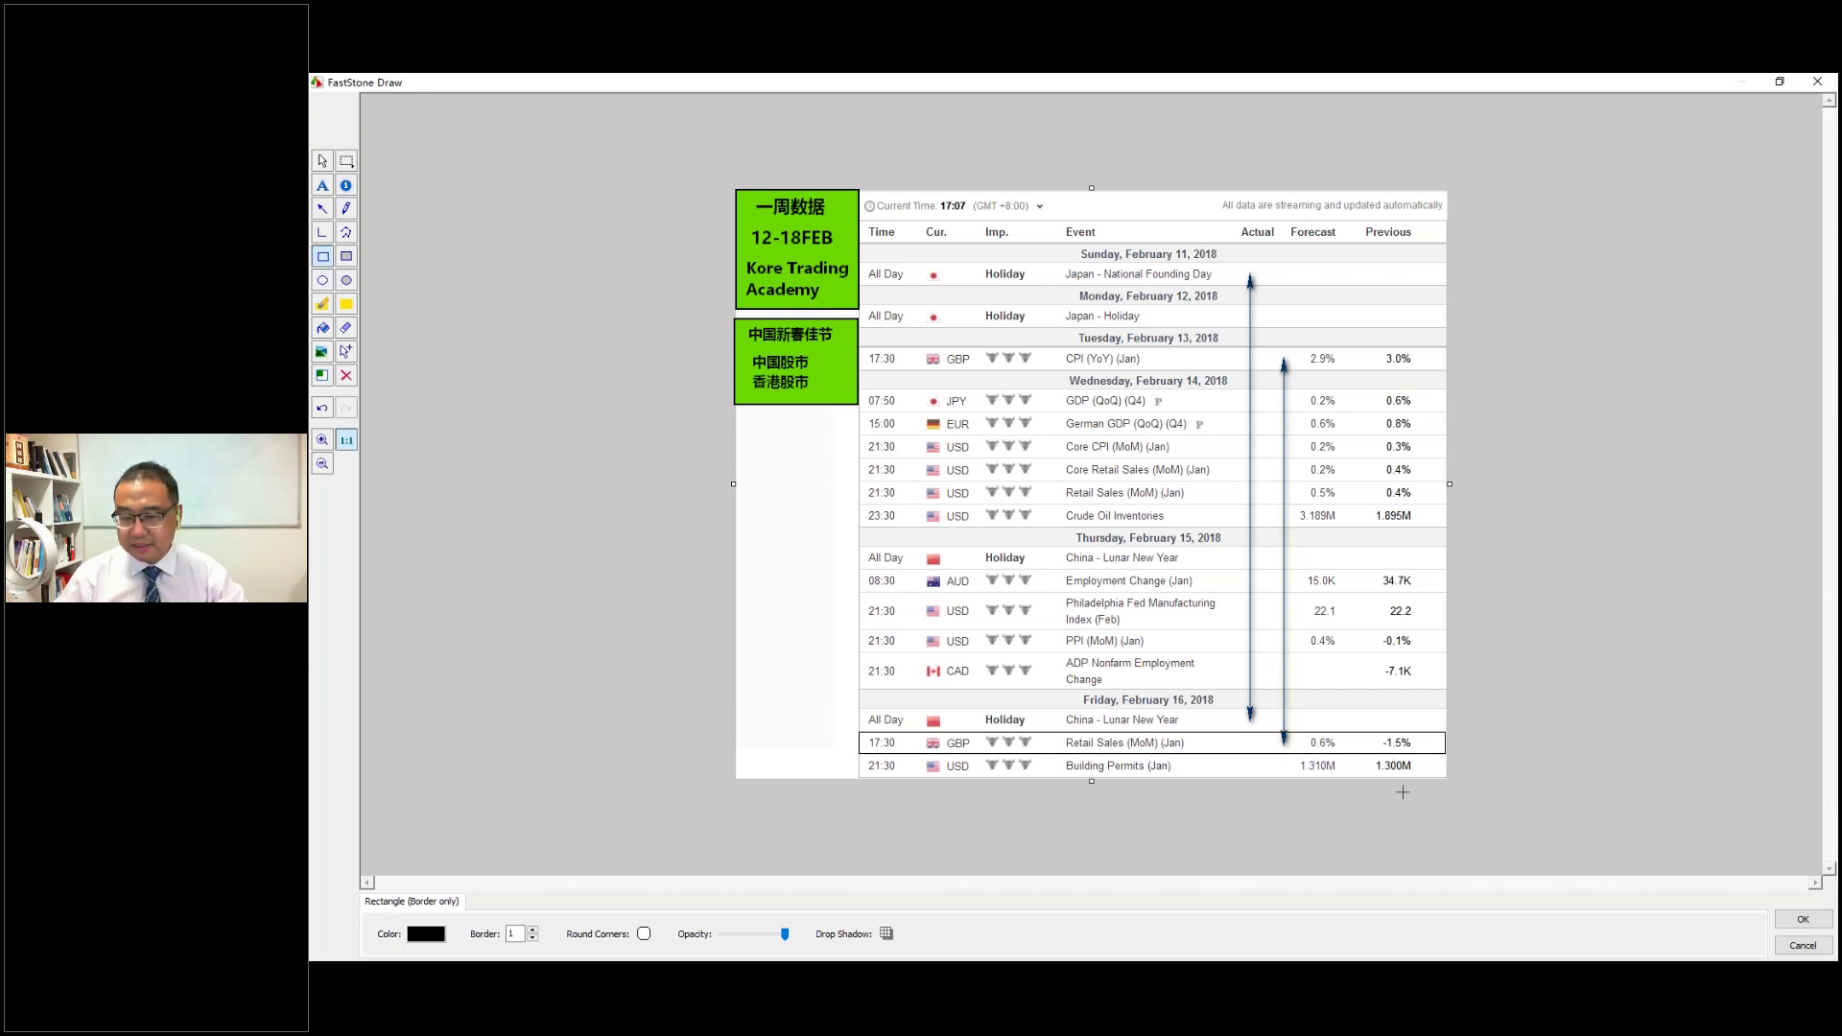
Switch to the browser's Investing.com economic calendar and open the detail page for Friday's GBP Retail Sales (MoM) event.
{"action": "key", "text": "alt+Tab"}
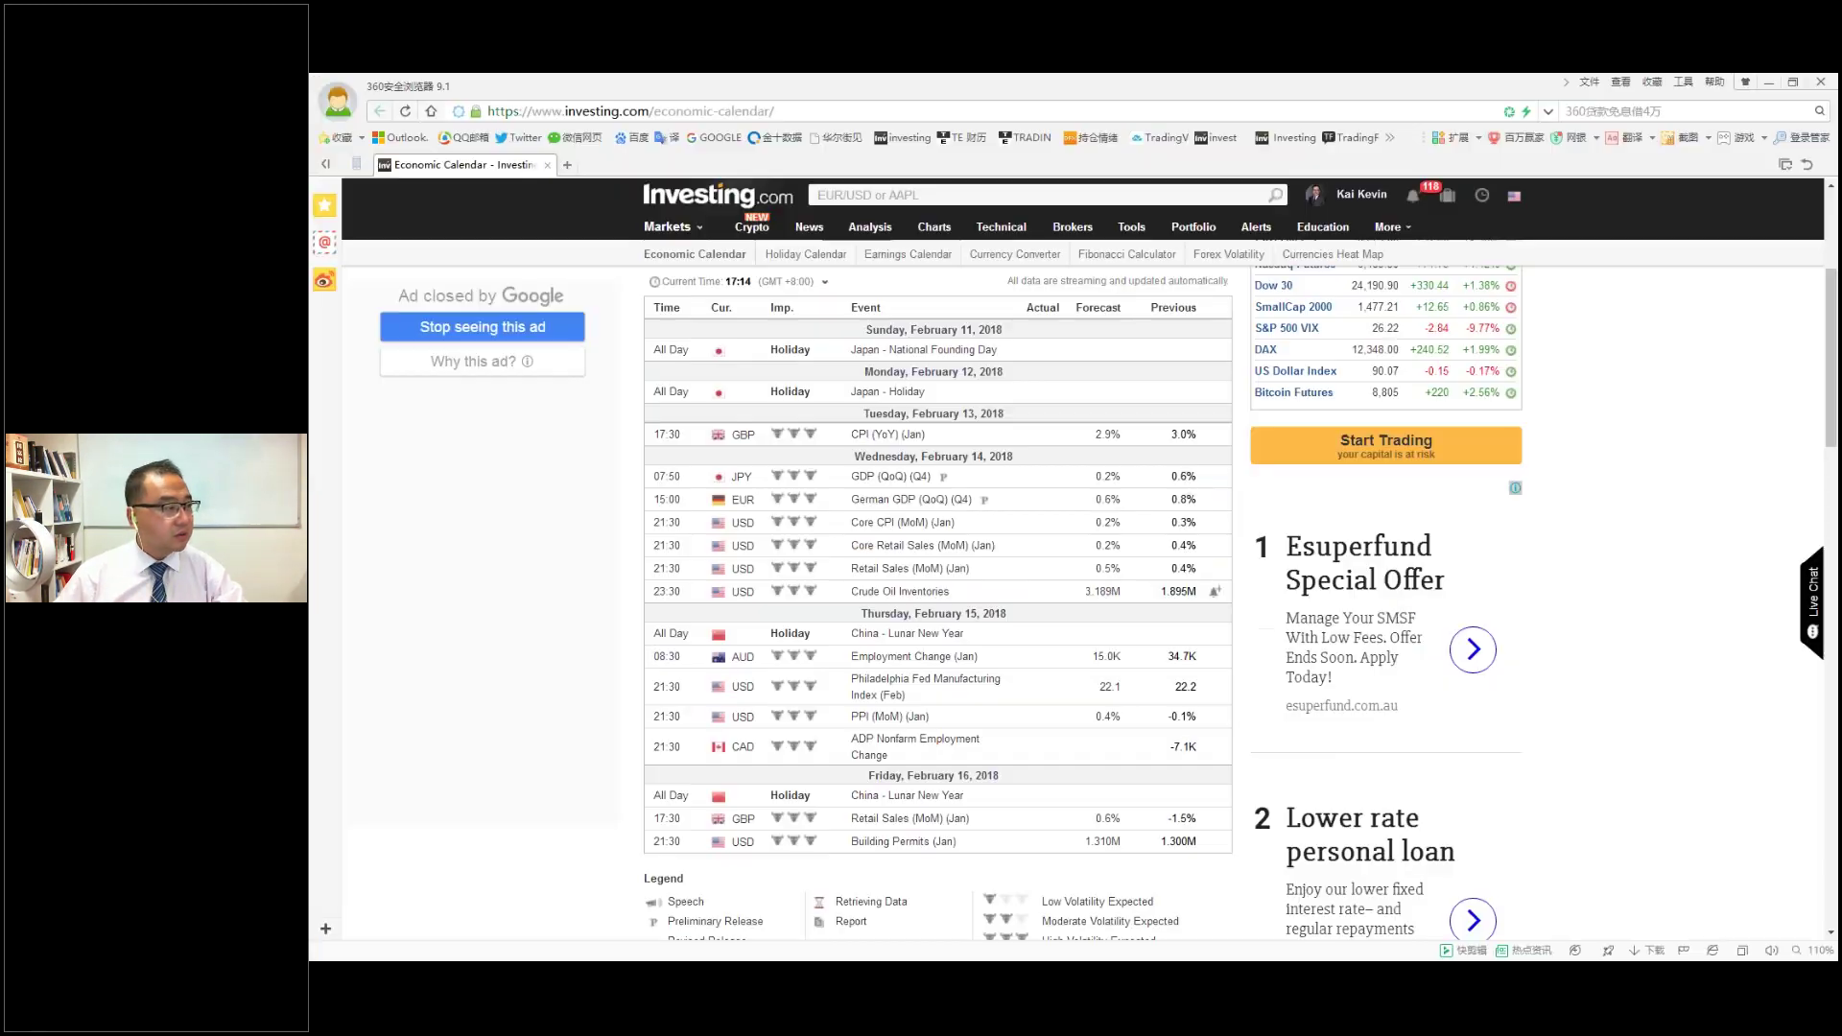
{"action": "left_click", "coordinate": [325, 207]}
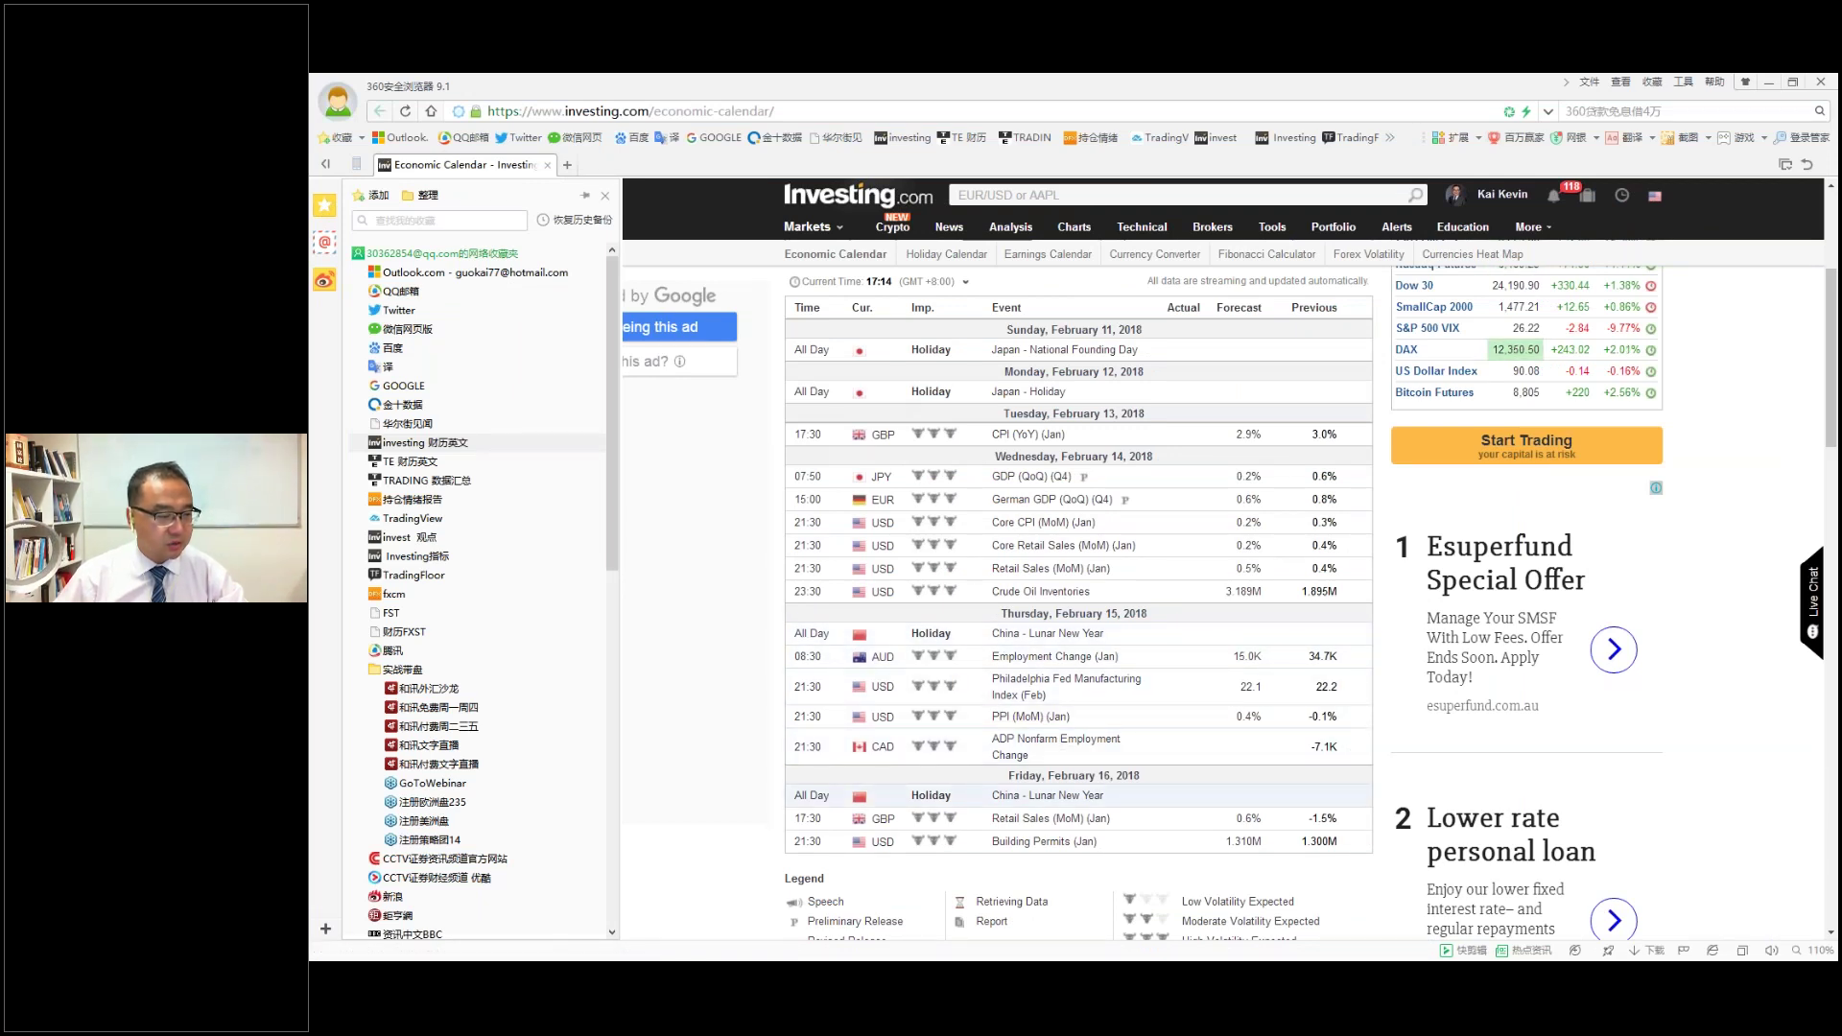
{"action": "left_click", "coordinate": [1070, 820]}
{"action": "left_click", "coordinate": [633, 165]}
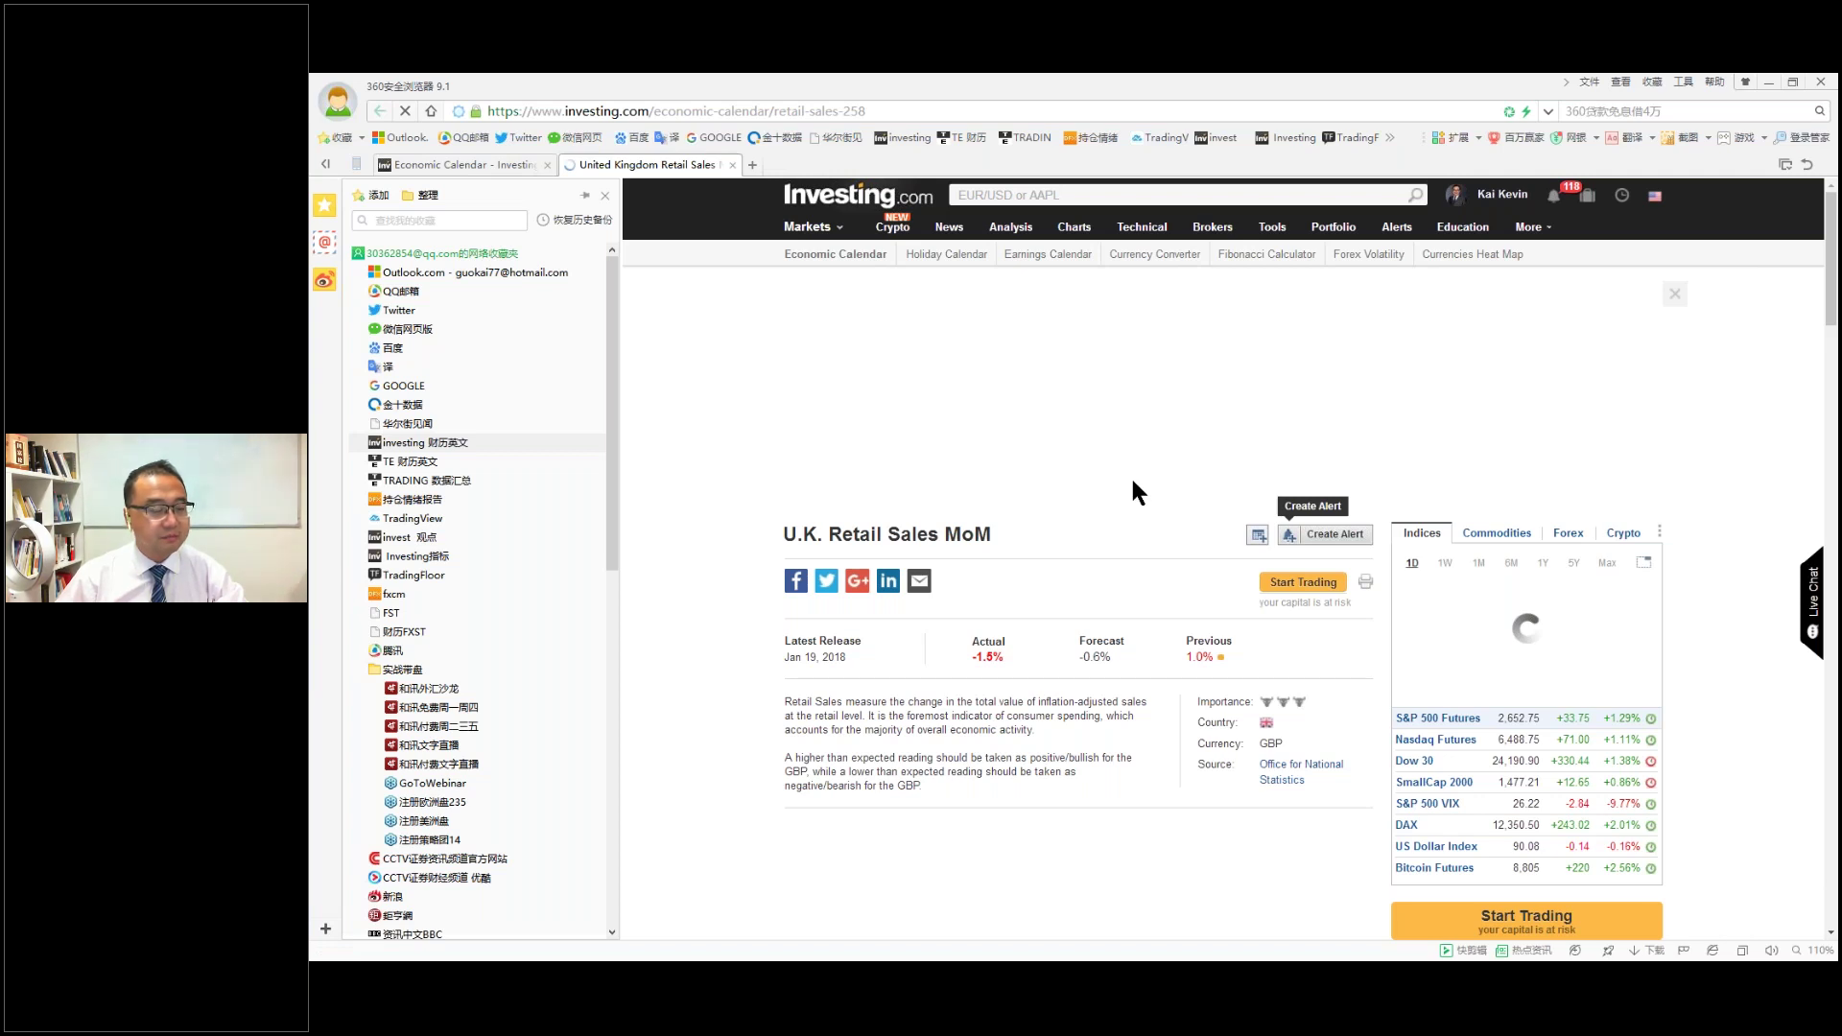
Examine the U.K. Retail Sales MoM history as a one-year line chart, and return to the annotated image in FastStone Draw.
{"action": "scroll", "coordinate": [1142, 470], "scroll_direction": "down", "scroll_amount": 5}
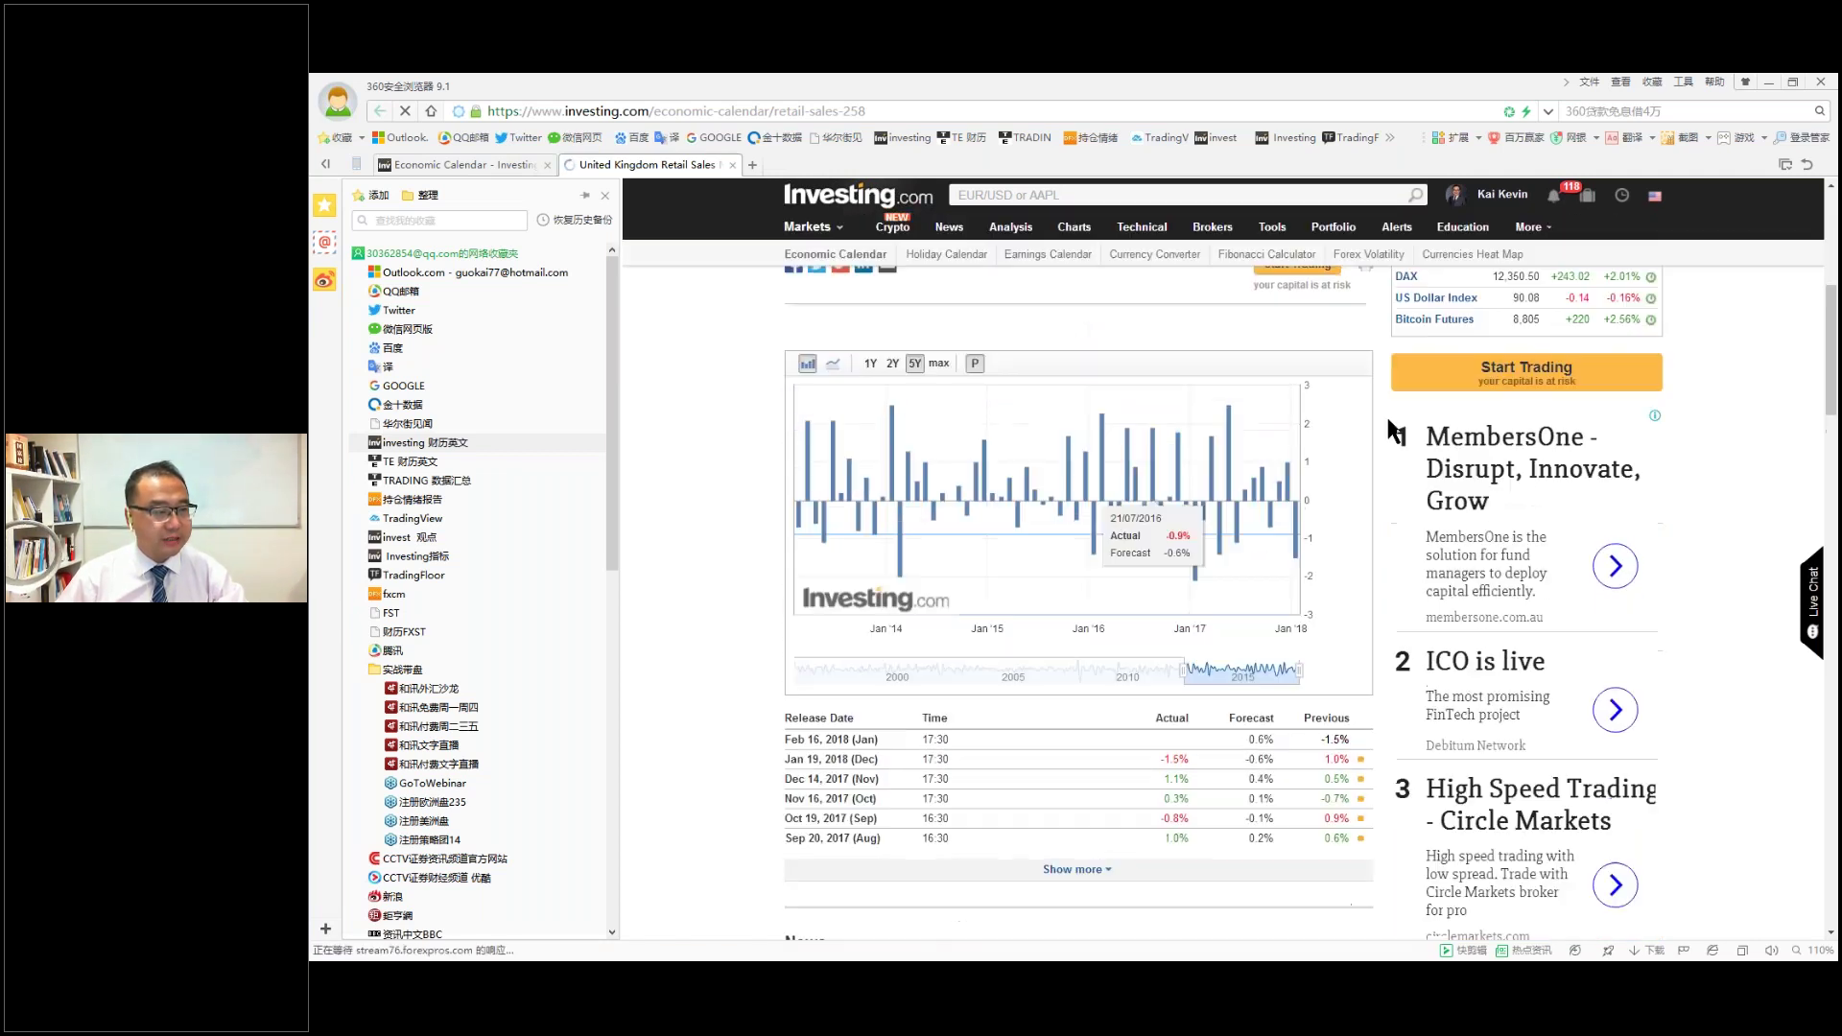
{"action": "scroll", "coordinate": [1264, 453], "scroll_direction": "up", "scroll_amount": 1}
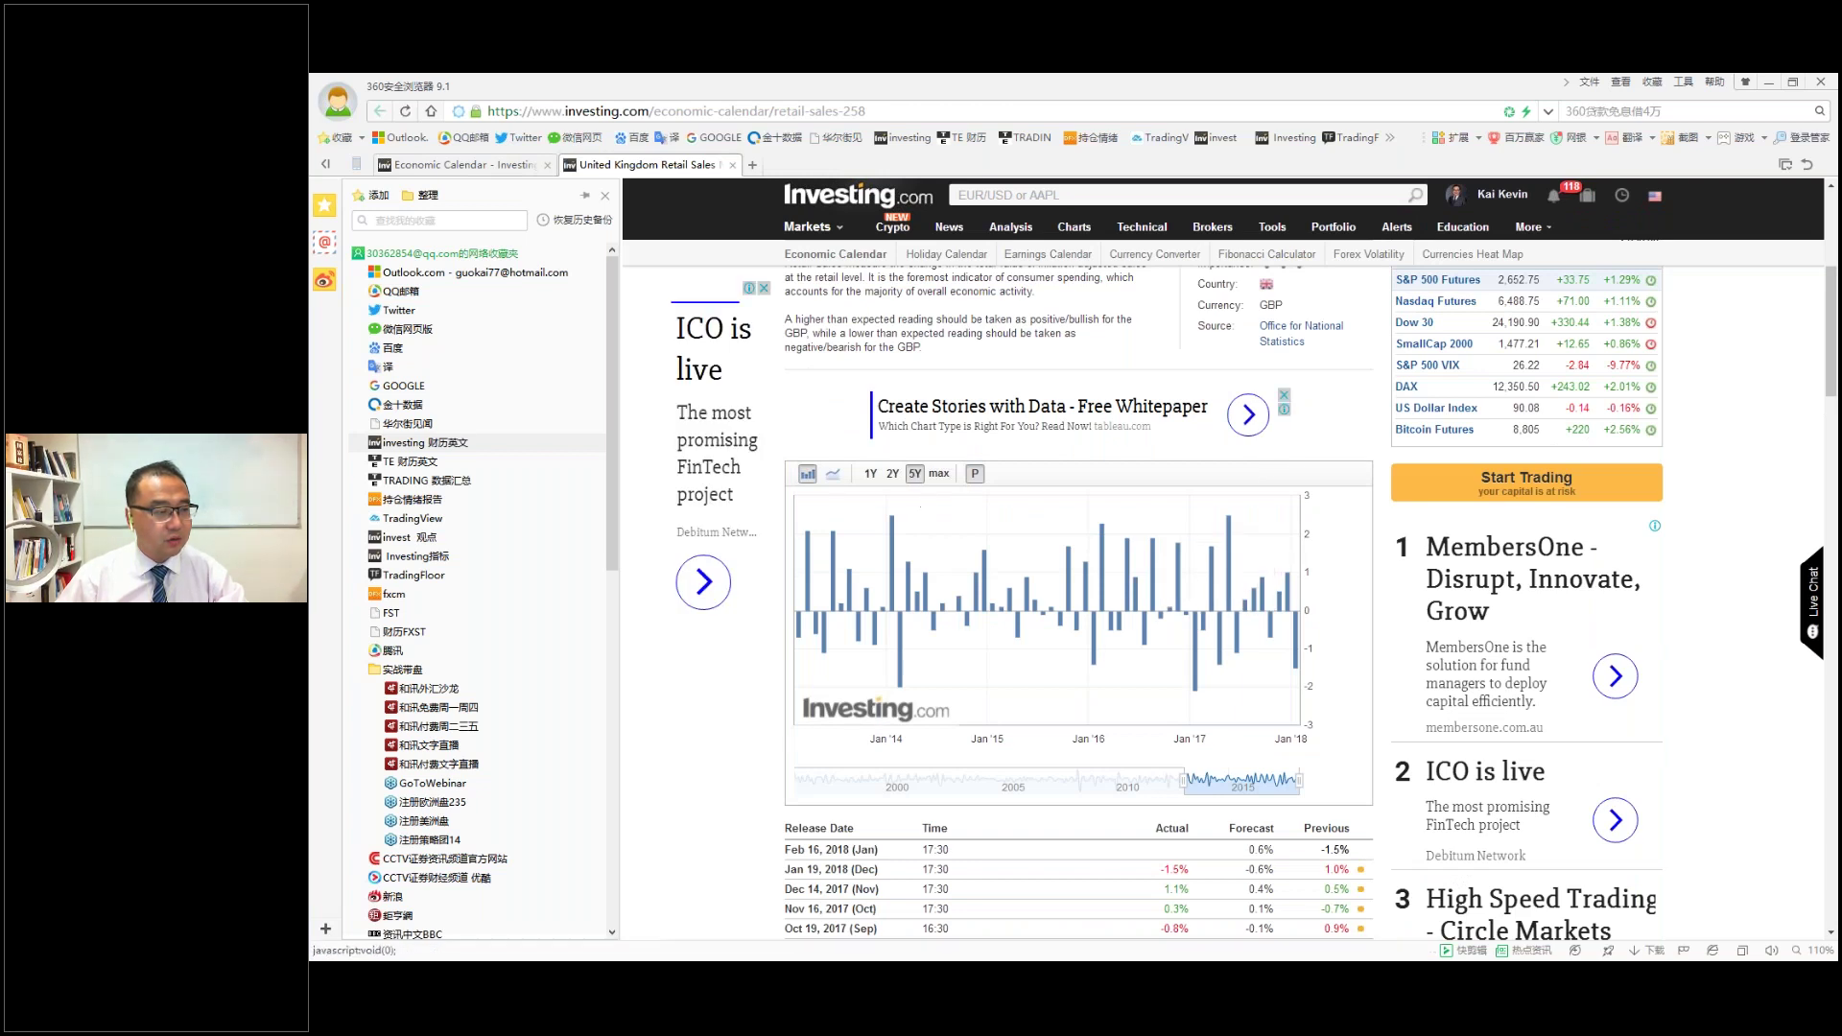
{"action": "left_click", "coordinate": [870, 473]}
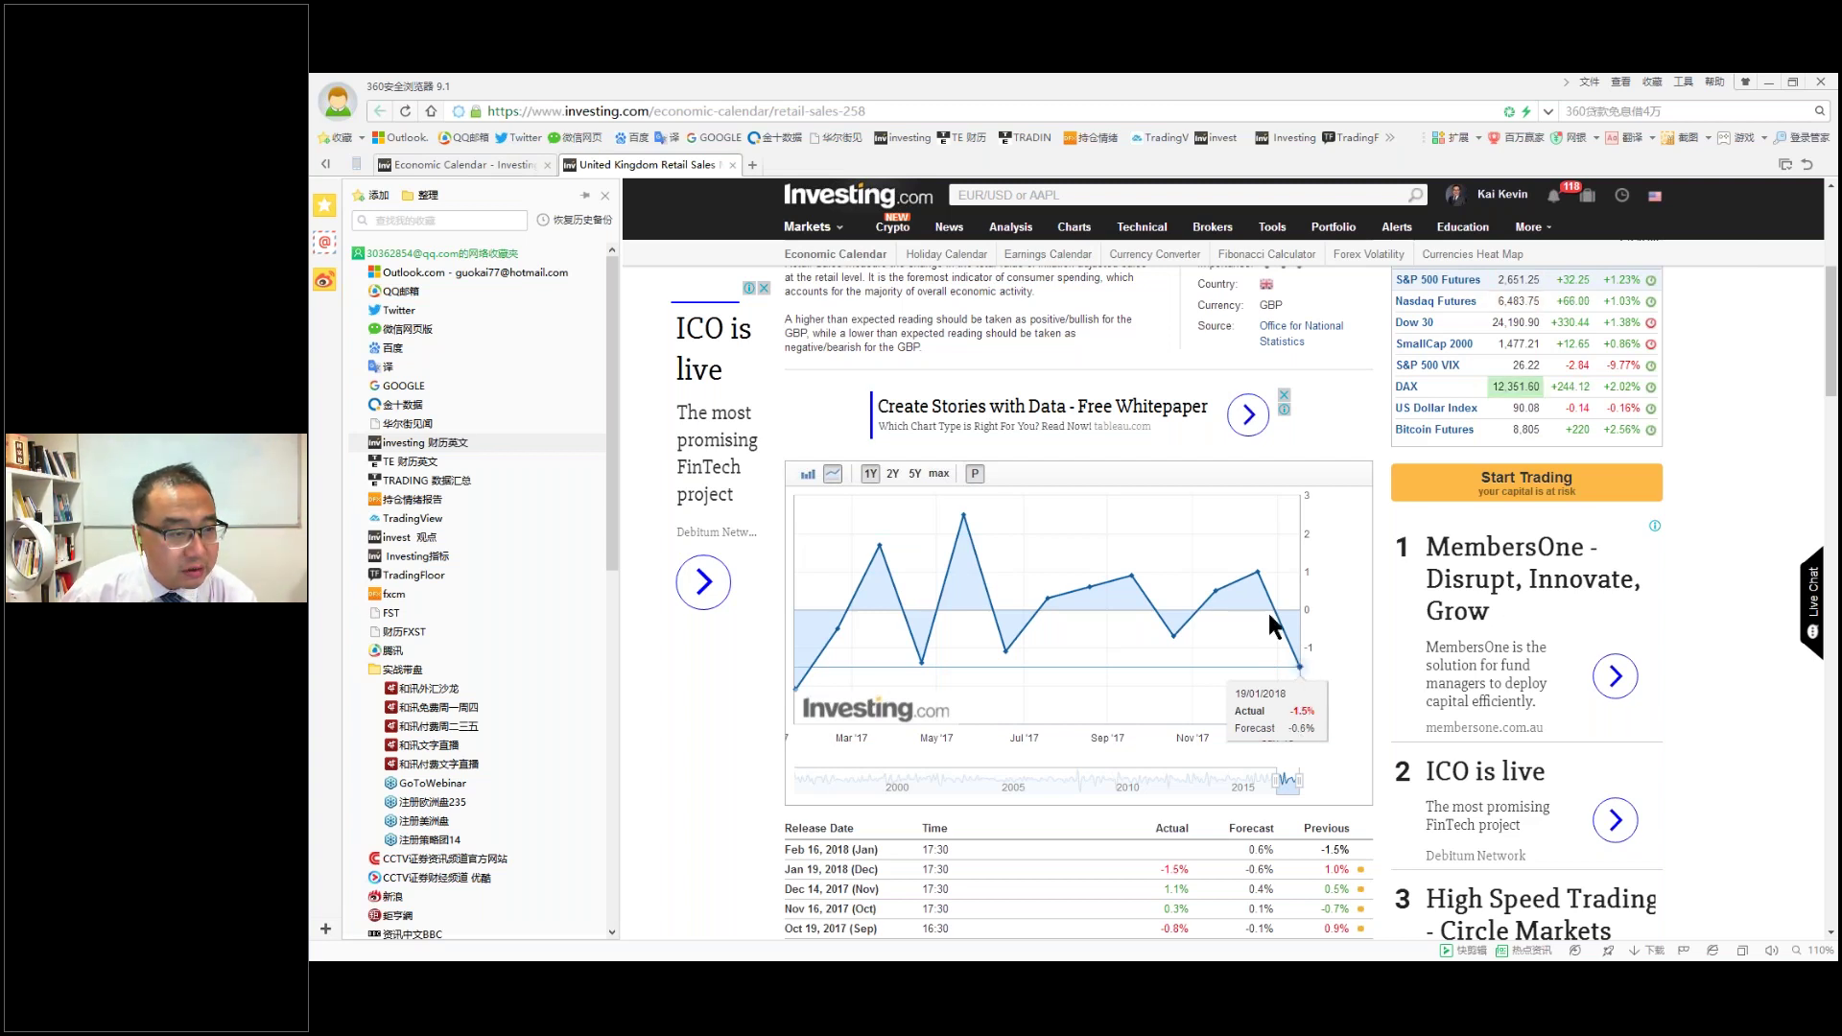
{"action": "scroll", "coordinate": [1318, 475], "scroll_direction": "up", "scroll_amount": 1}
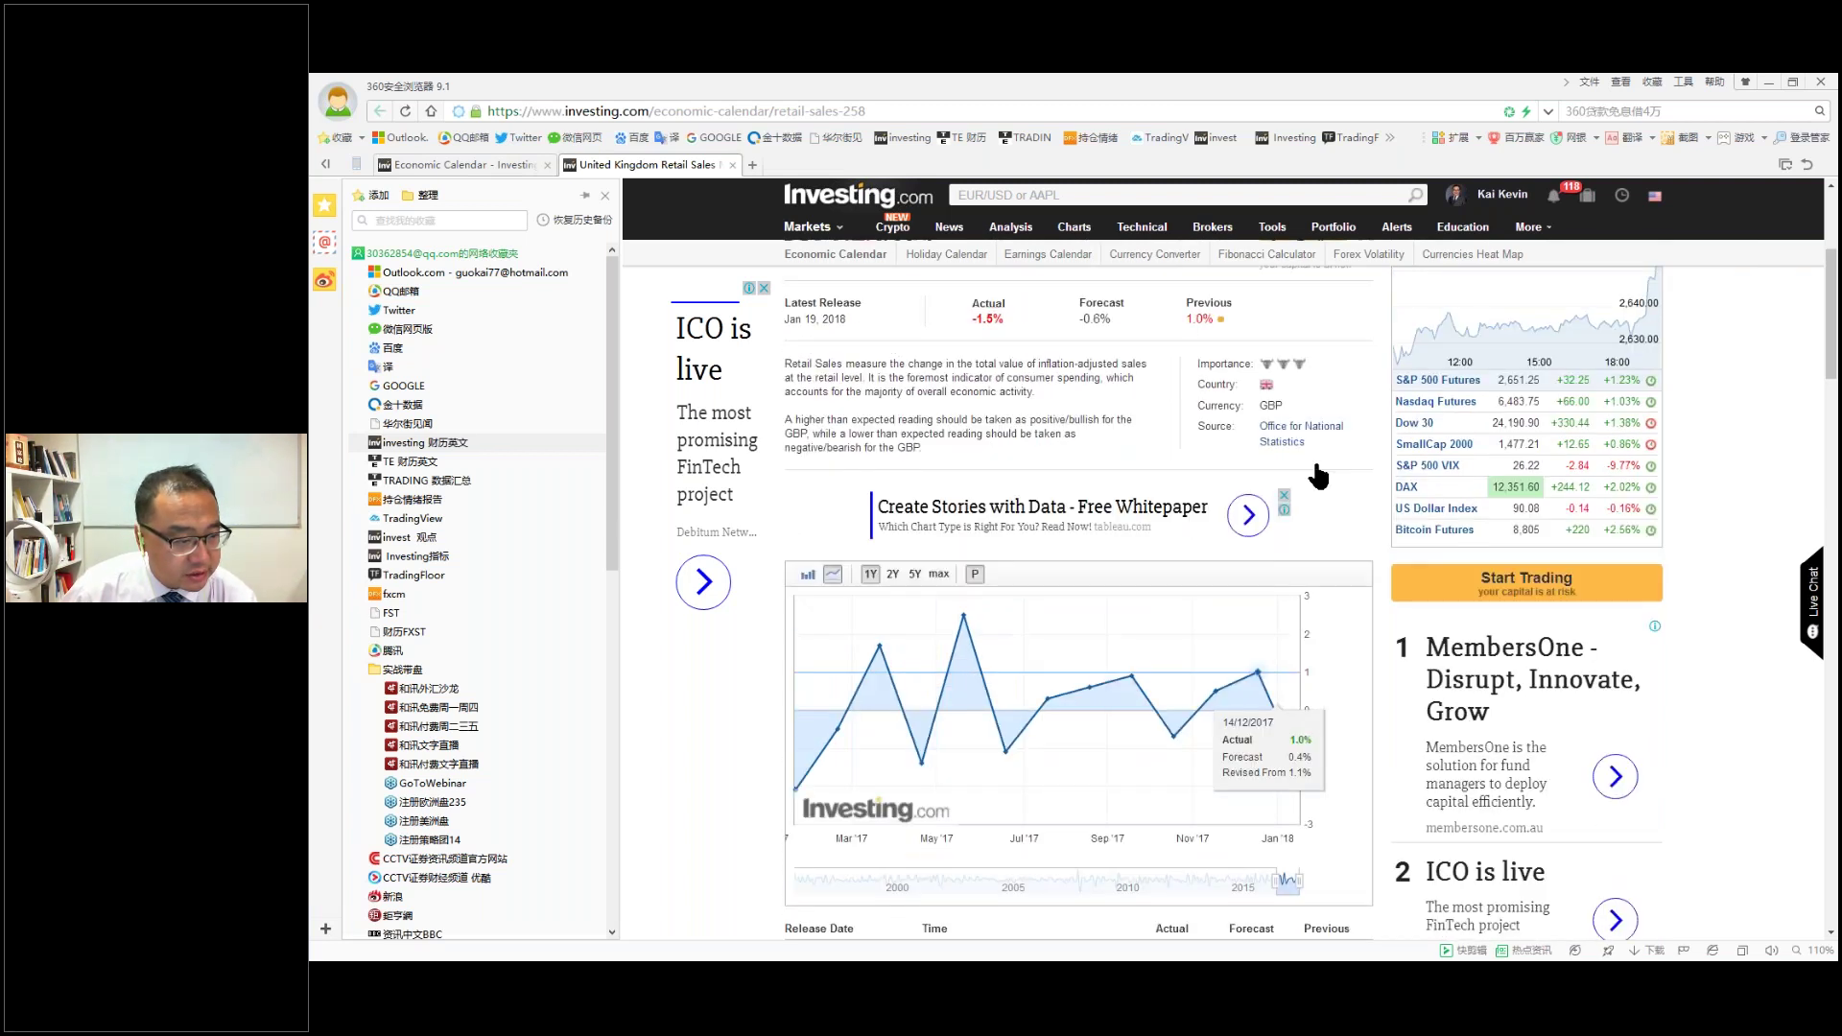
{"action": "scroll", "coordinate": [1318, 475], "scroll_direction": "up", "scroll_amount": 3}
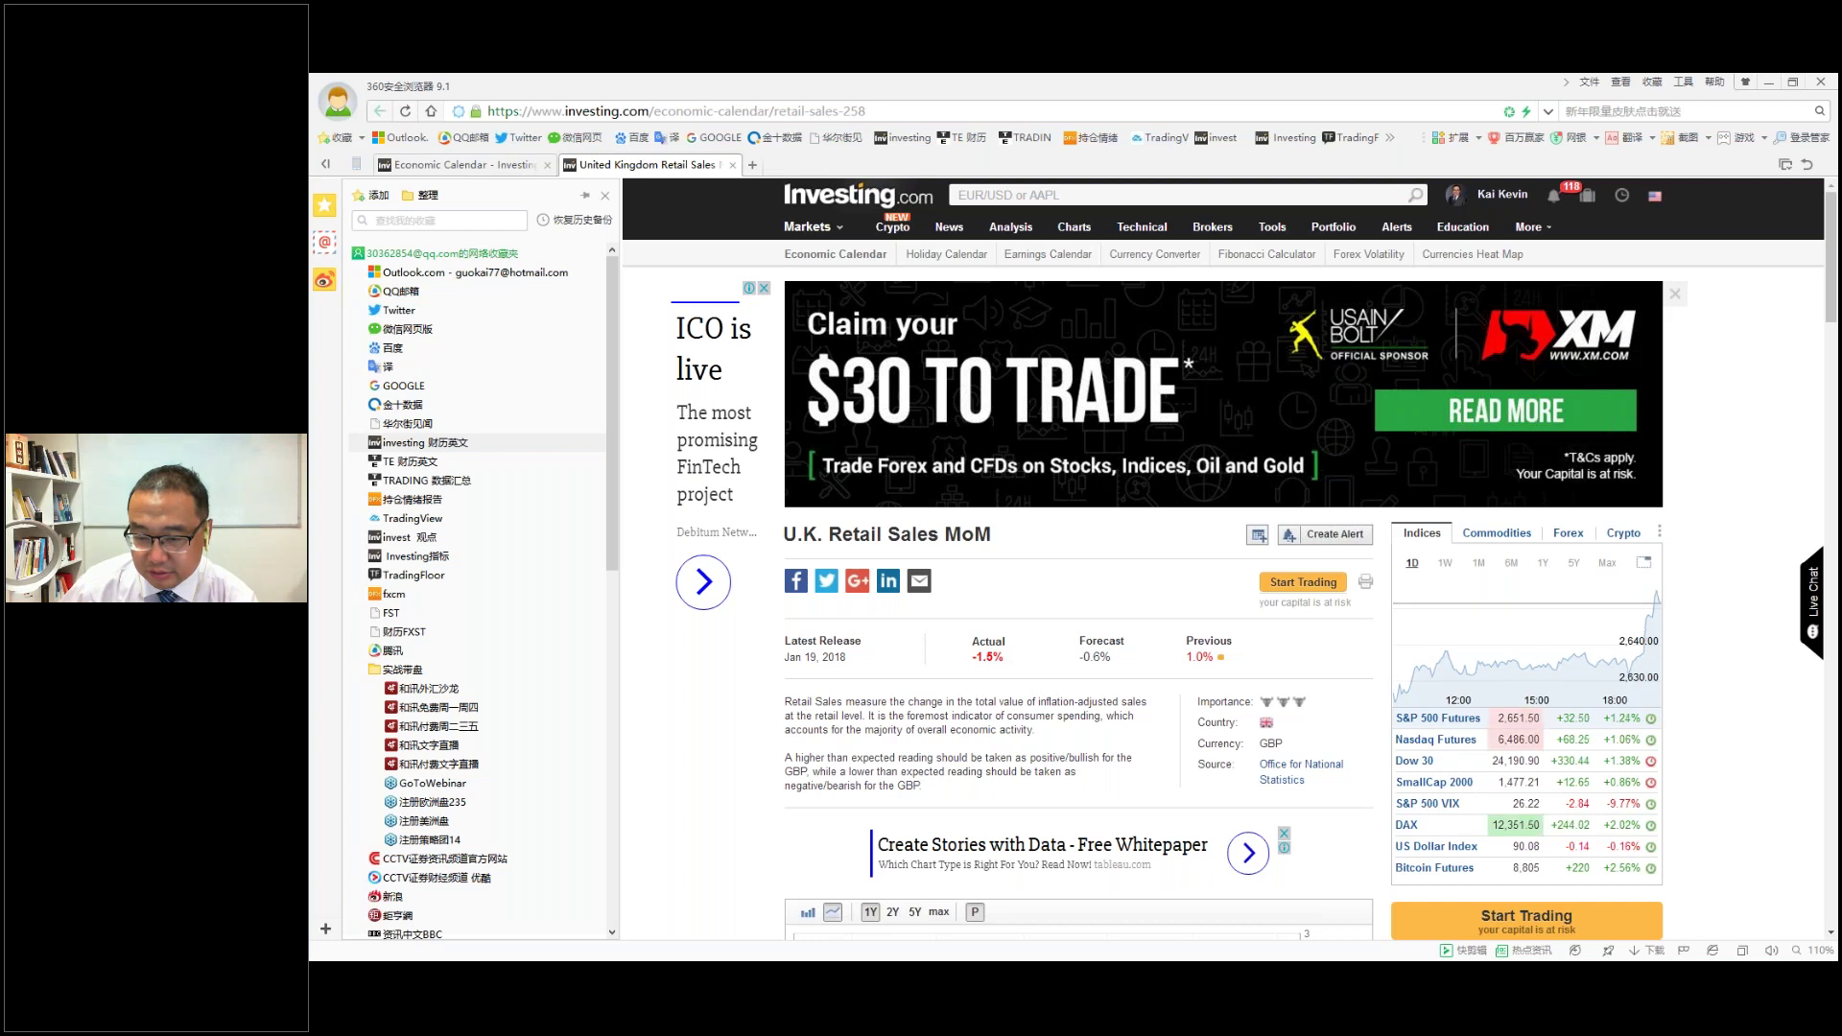
{"action": "key", "text": "alt+Tab"}
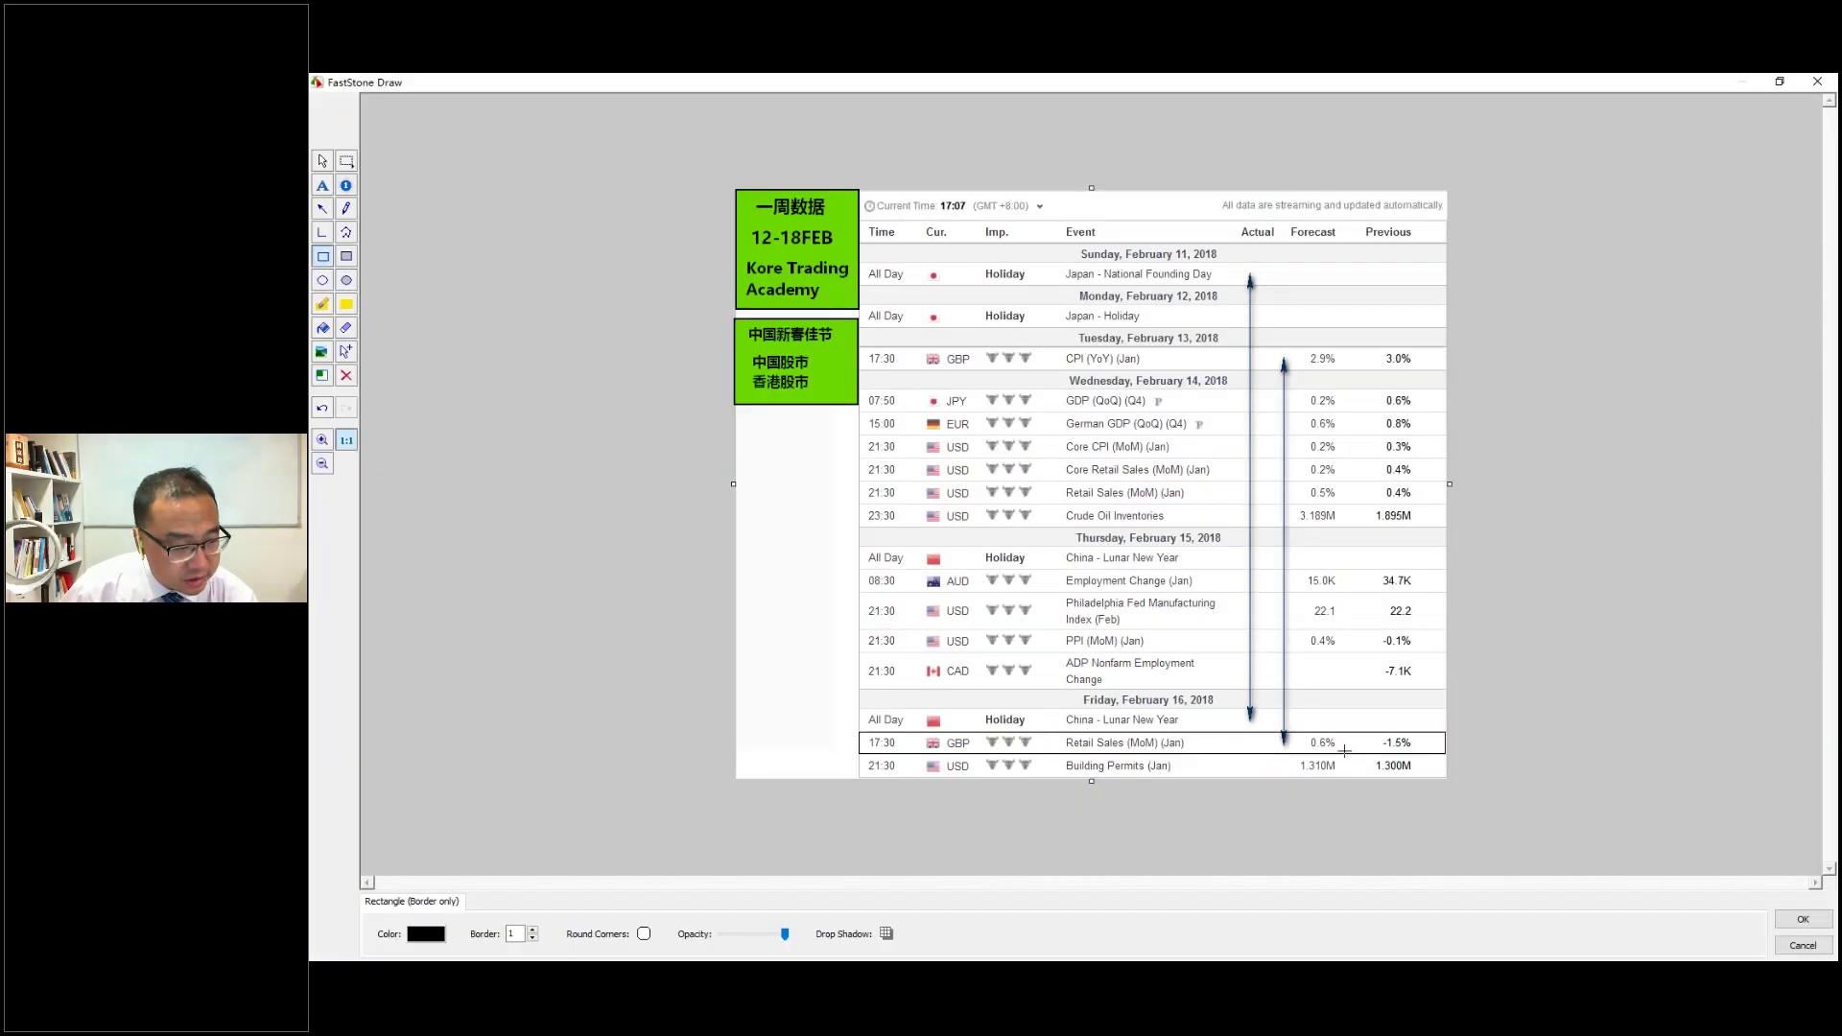